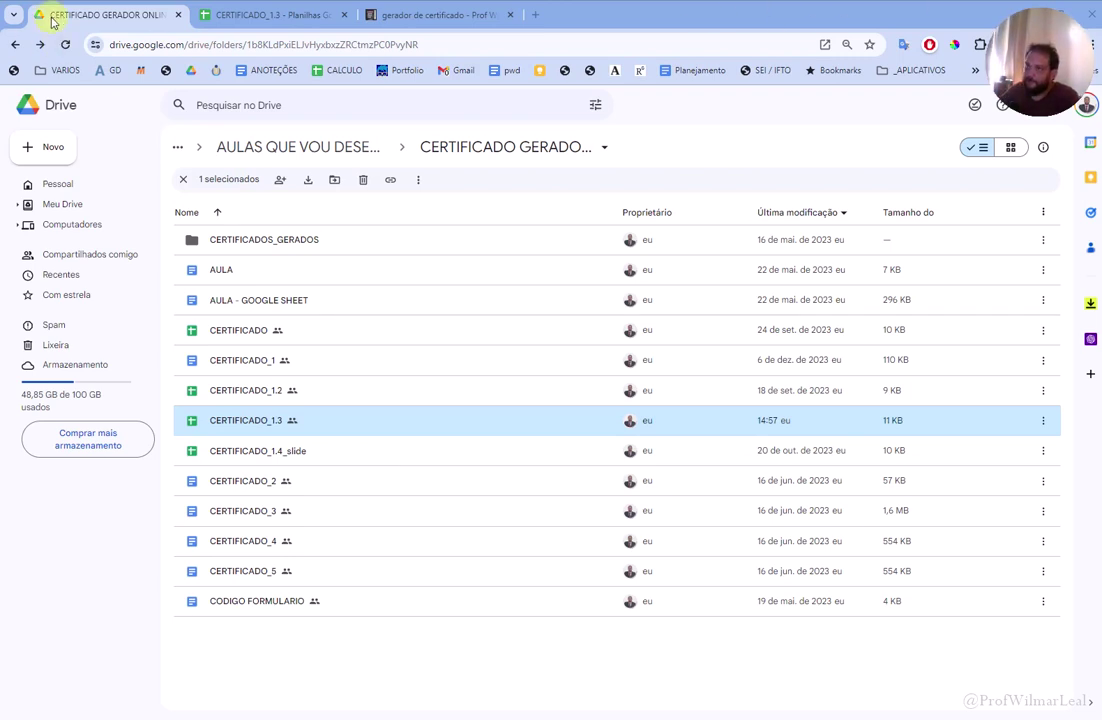
Show the AUXILIAR sheet's course list (A2:A13), professors (I2:I3) and modalities (K2:K4)
{"action": "left_click", "coordinate": [283, 15]}
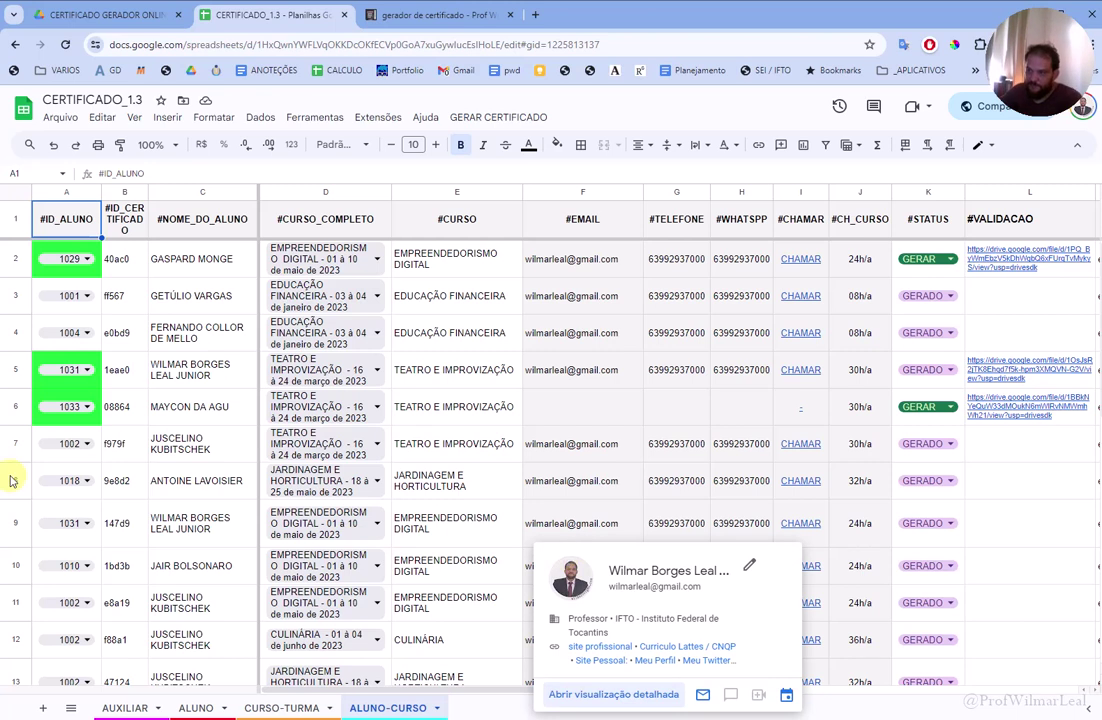
{"action": "left_click", "coordinate": [116, 710]}
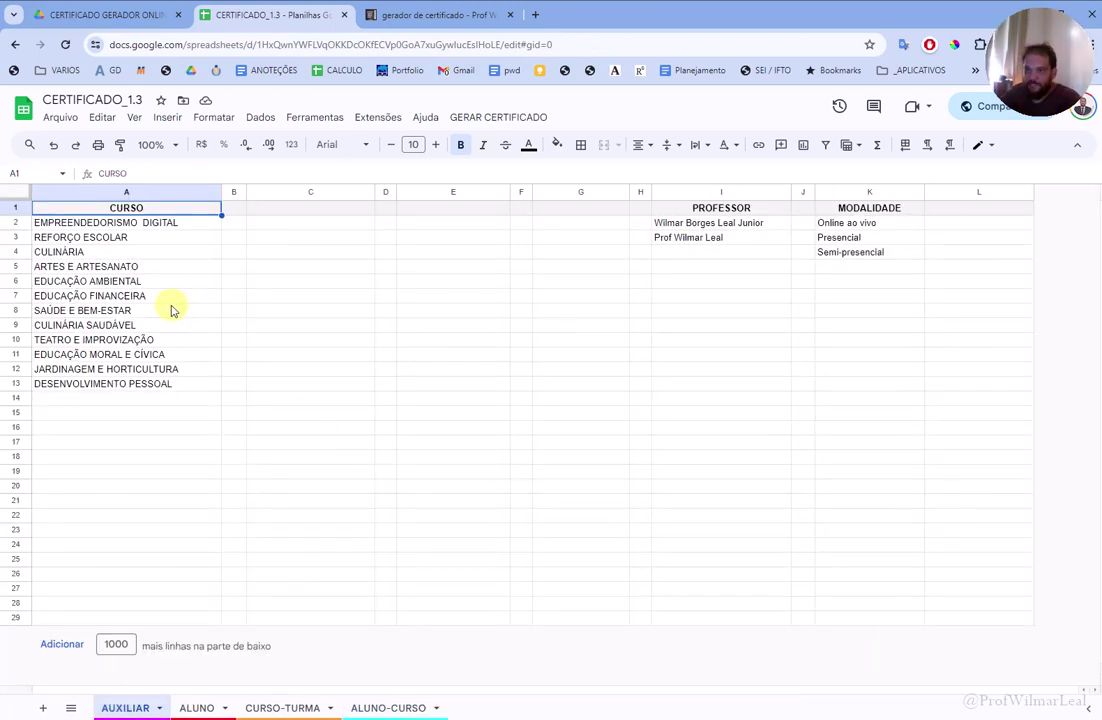
{"action": "left_click_drag", "start_coordinate": [100, 222], "coordinate": [88, 390]}
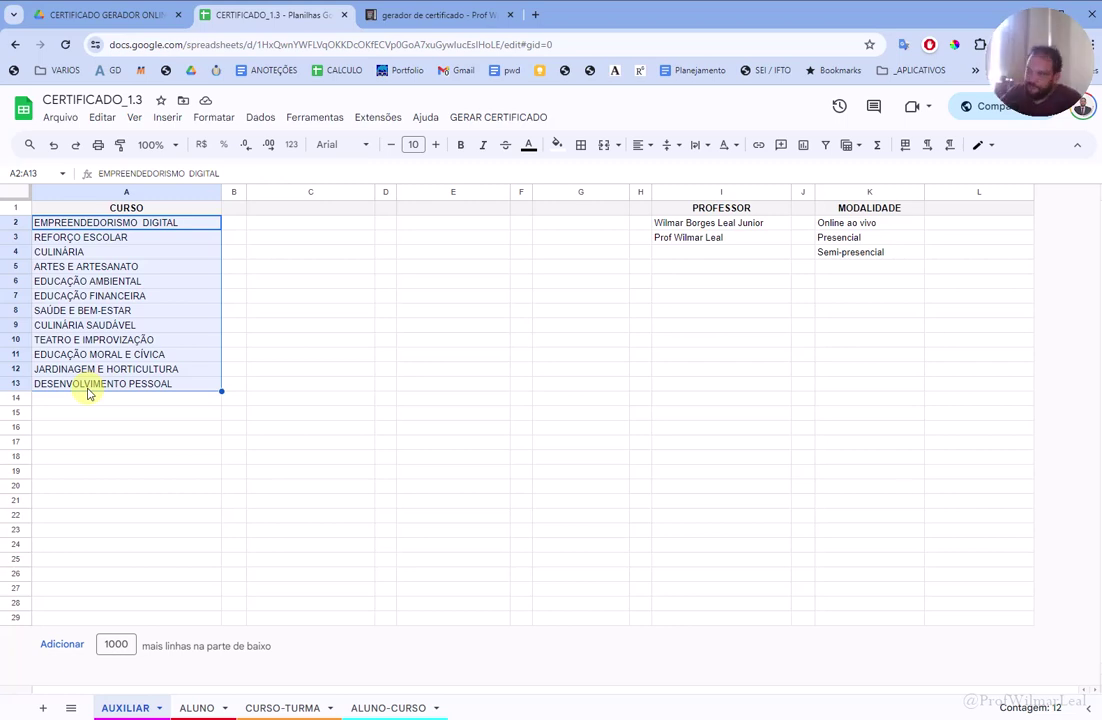
{"action": "left_click_drag", "start_coordinate": [684, 224], "coordinate": [689, 238]}
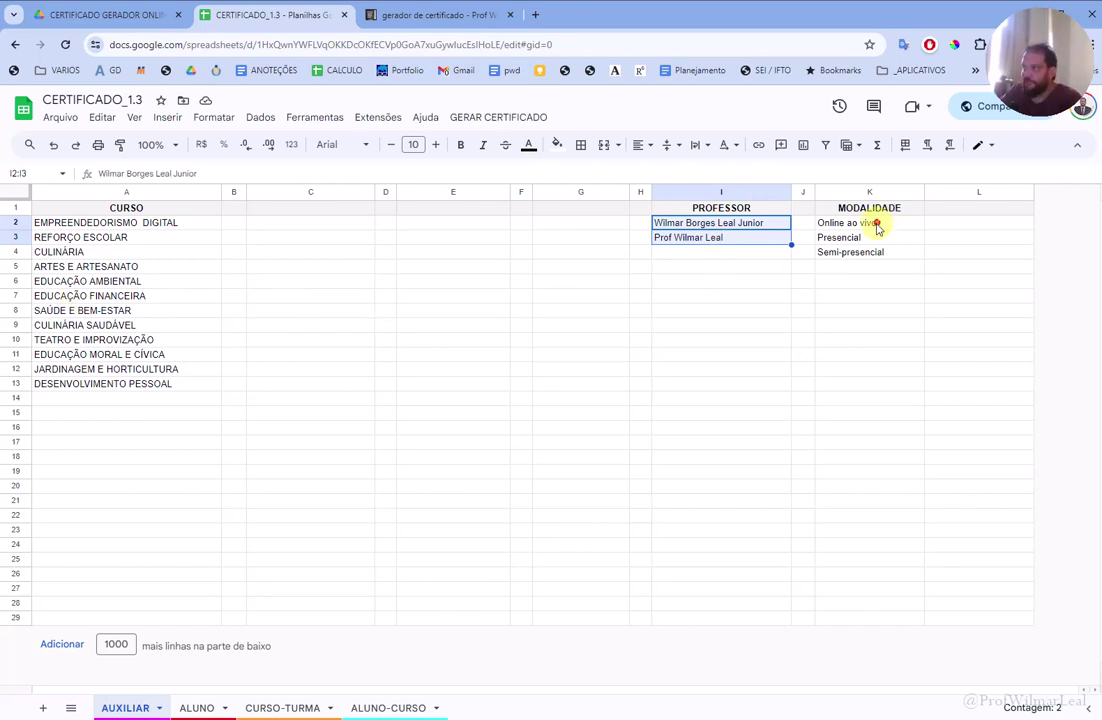
{"action": "left_click_drag", "start_coordinate": [876, 224], "coordinate": [880, 254]}
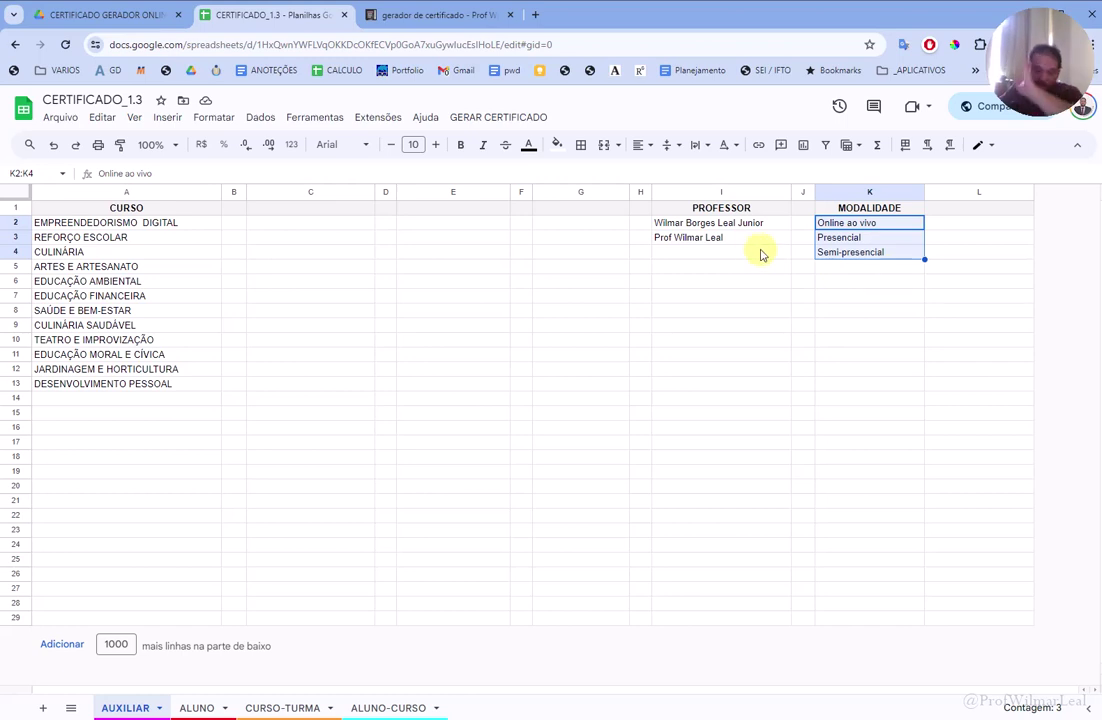
Go to the ALUNO sheet and close the contact card covering the e-mails
{"action": "left_click", "coordinate": [193, 708]}
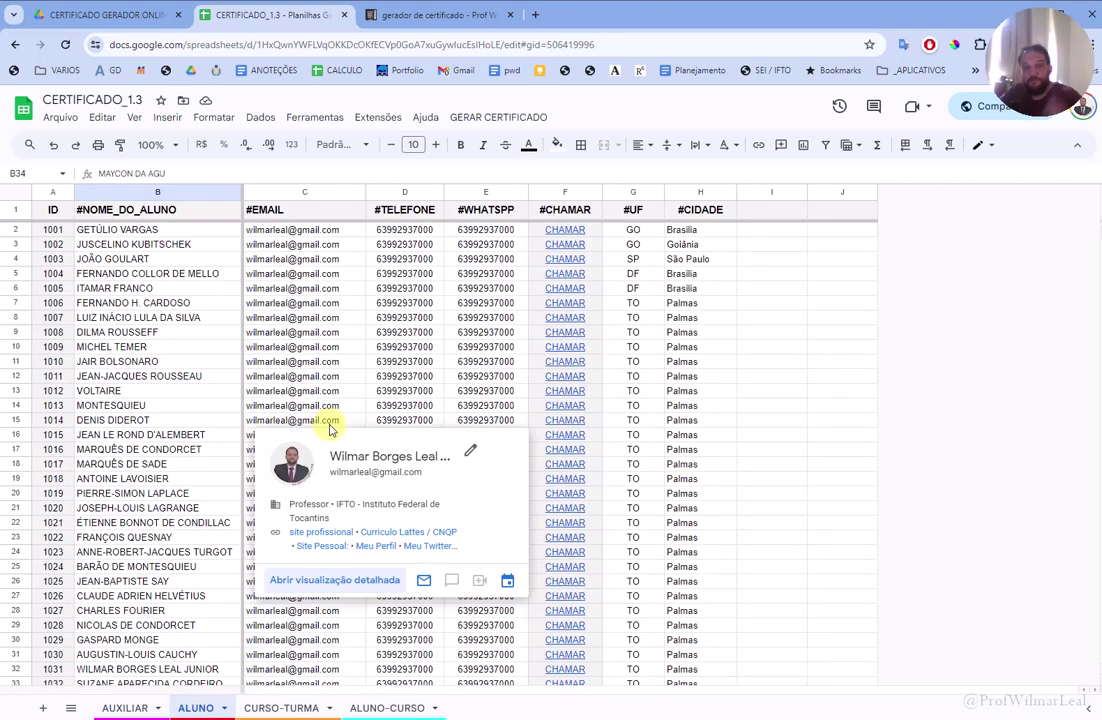
{"action": "left_click", "coordinate": [800, 346]}
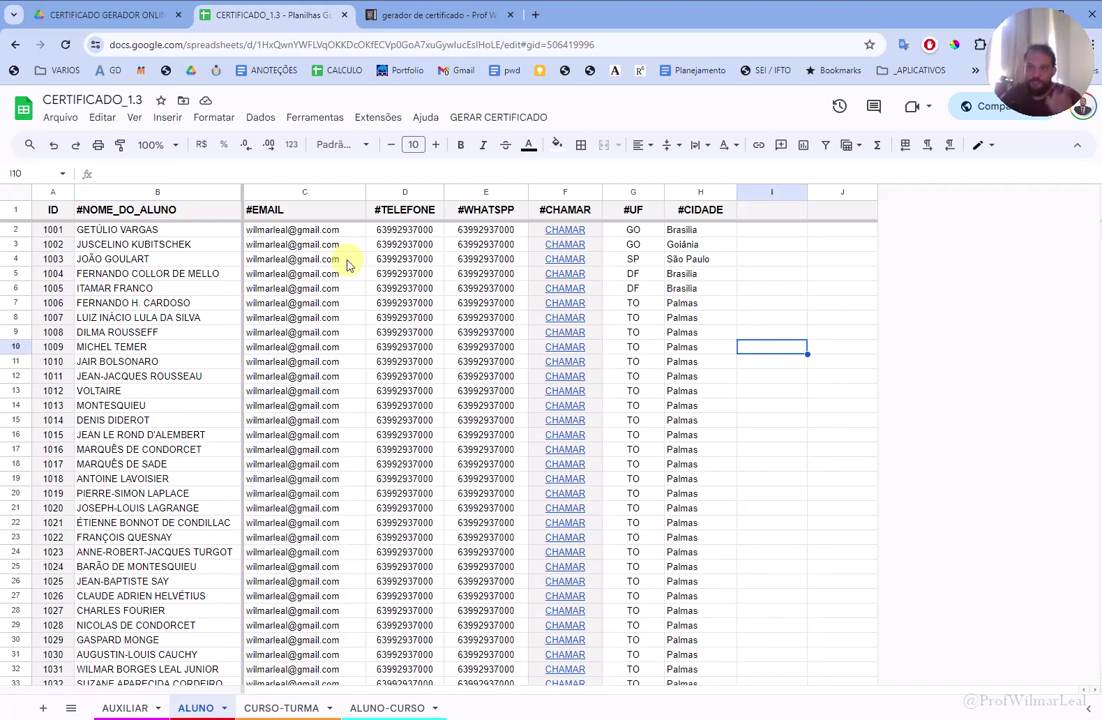
{"action": "mouse_move", "coordinate": [305, 258]}
{"action": "left_click", "coordinate": [862, 289]}
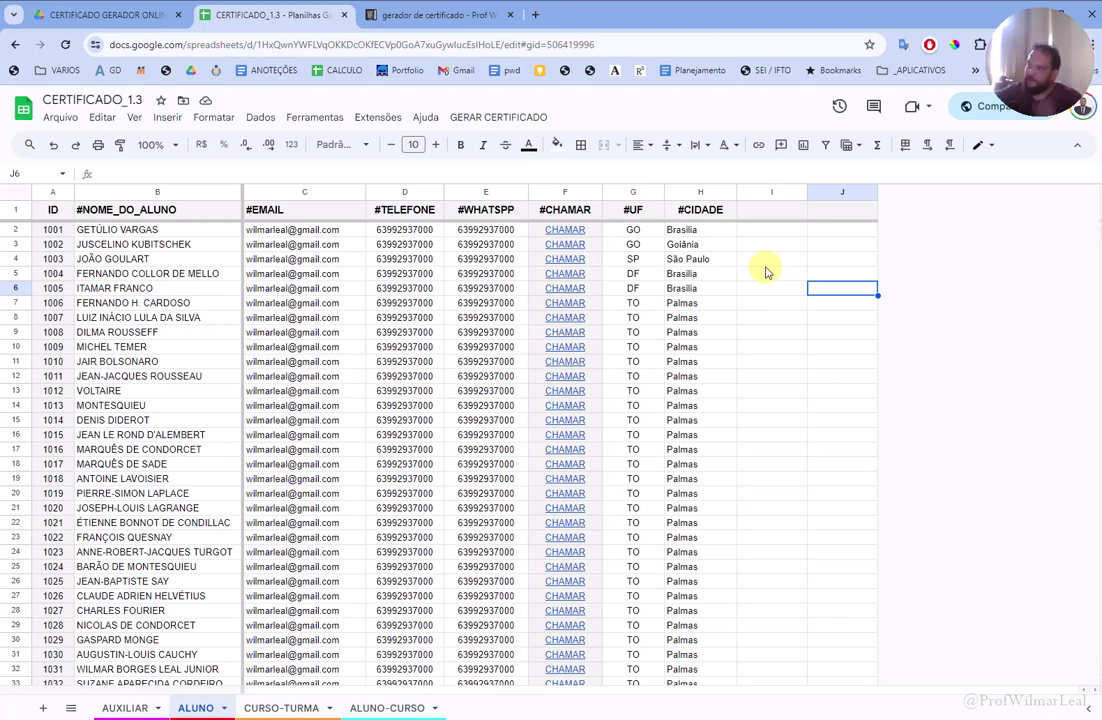
Insert two empty columns to the left of column I, after #CIDADE
{"action": "left_click_drag", "start_coordinate": [772, 191], "coordinate": [843, 191]}
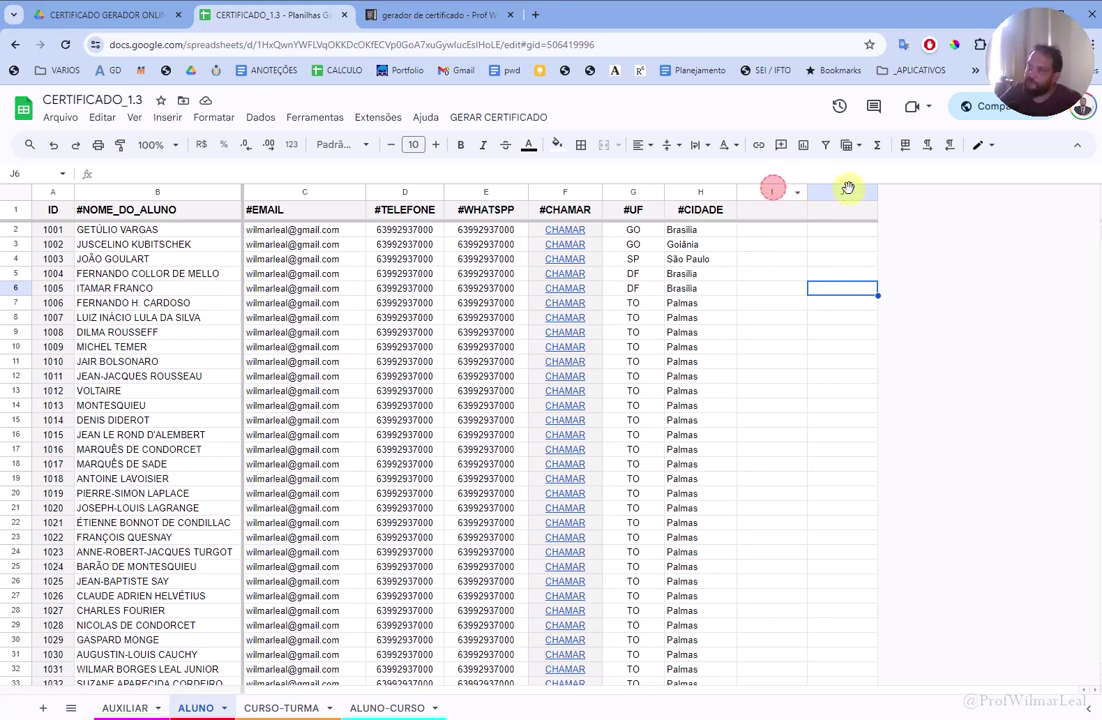
{"action": "right_click", "coordinate": [840, 193]}
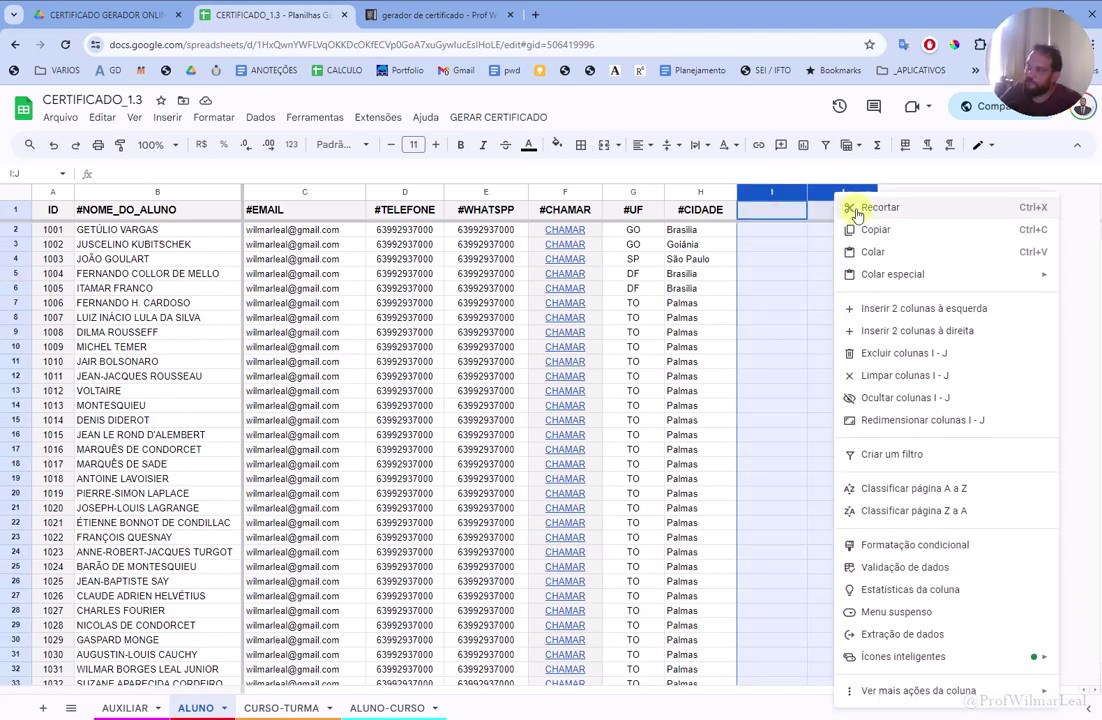
{"action": "left_click", "coordinate": [819, 305]}
{"action": "left_click", "coordinate": [770, 213]}
{"action": "left_click", "coordinate": [856, 209]}
{"action": "left_click", "coordinate": [935, 212]}
{"action": "left_click", "coordinate": [966, 212]}
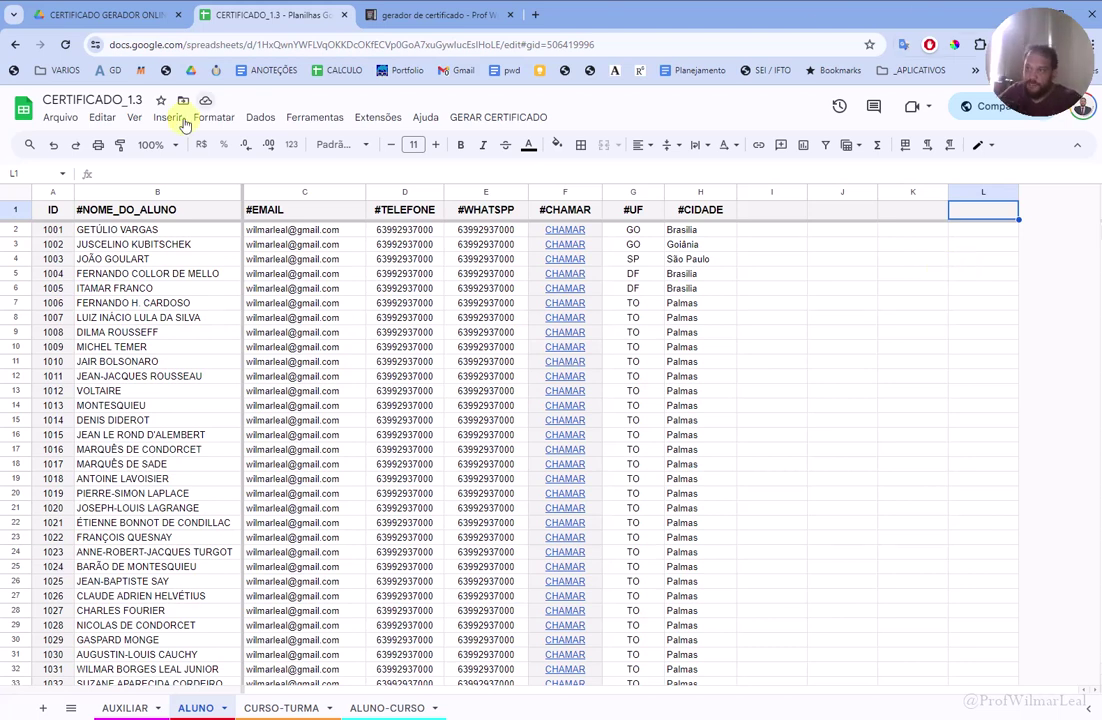
Zoom the ALUNO sheet to 150% with the first empty name cell B35 selected
{"action": "scroll", "coordinate": [189, 352], "scroll_direction": "down", "scroll_amount": 2}
{"action": "scroll", "coordinate": [205, 348], "scroll_direction": "down", "scroll_amount": 3}
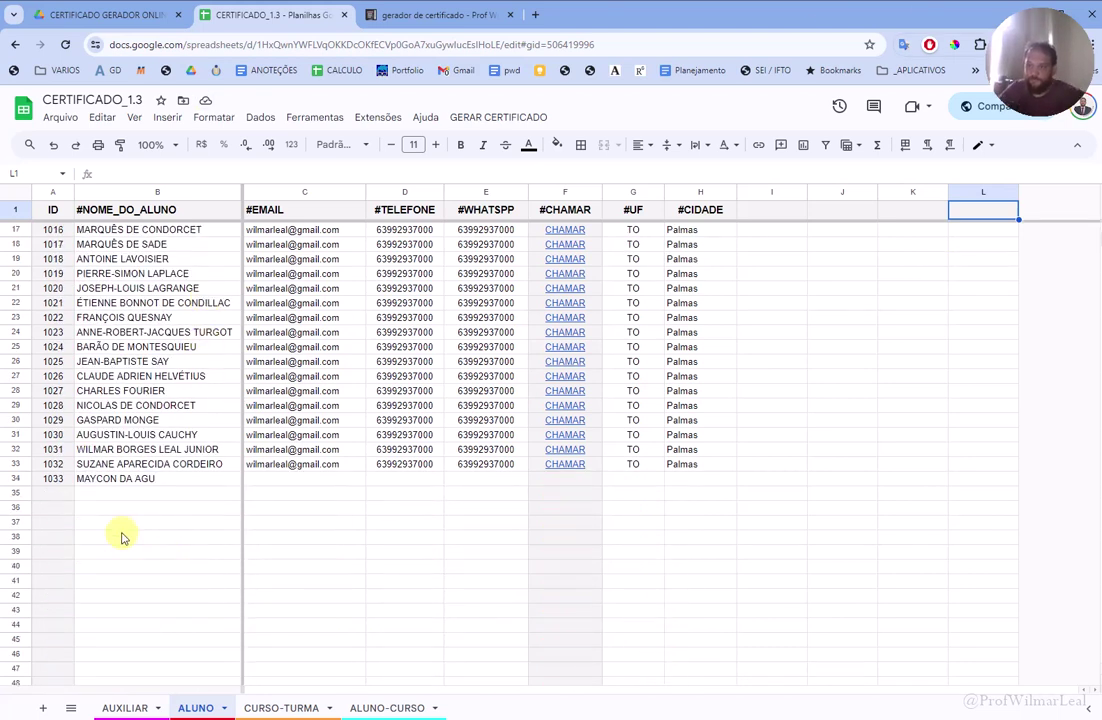
{"action": "left_click", "coordinate": [163, 492]}
{"action": "scroll", "coordinate": [193, 489], "scroll_direction": "down", "scroll_amount": 2}
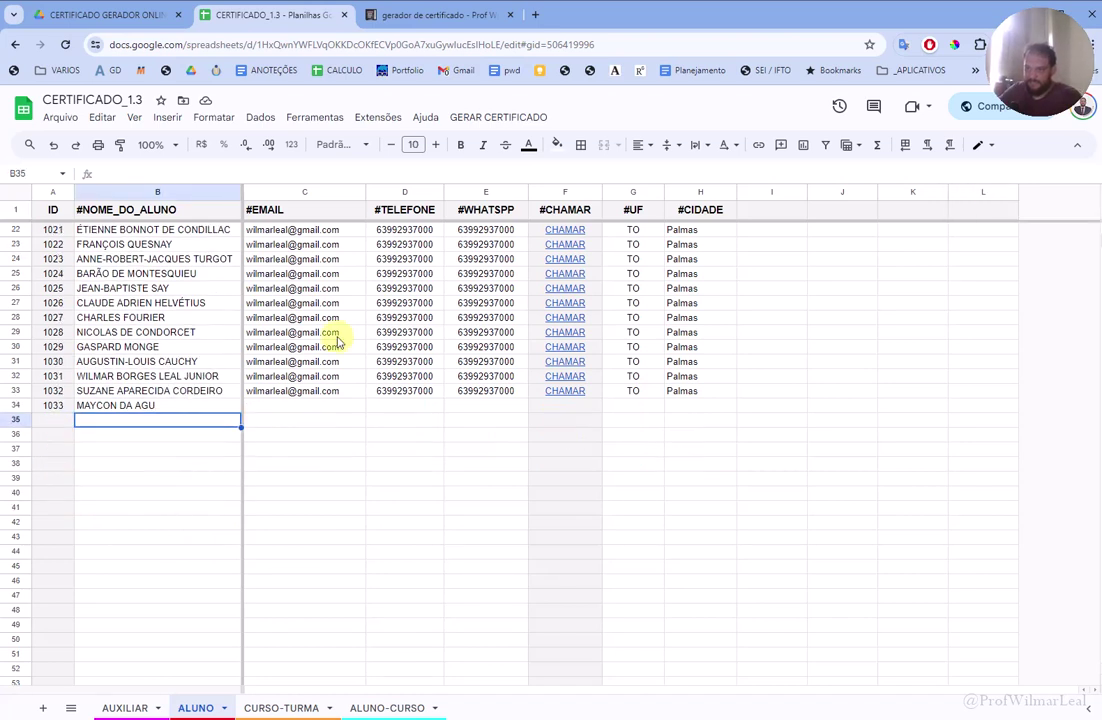
{"action": "left_click", "coordinate": [166, 145]}
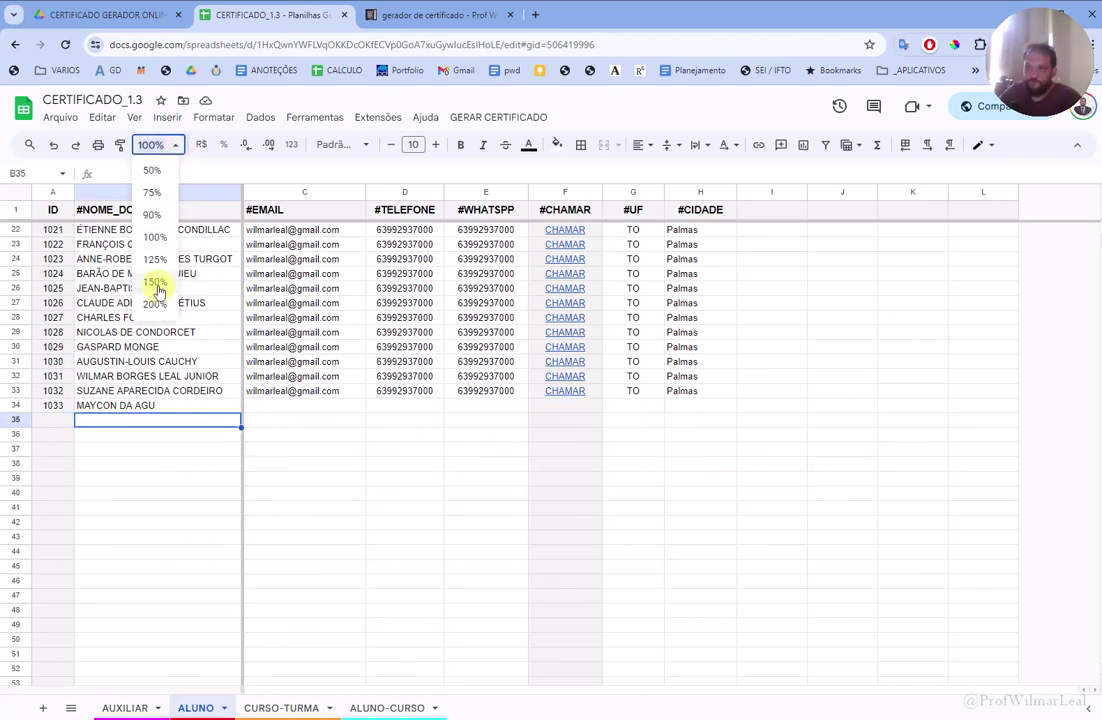
{"action": "left_click", "coordinate": [155, 282]}
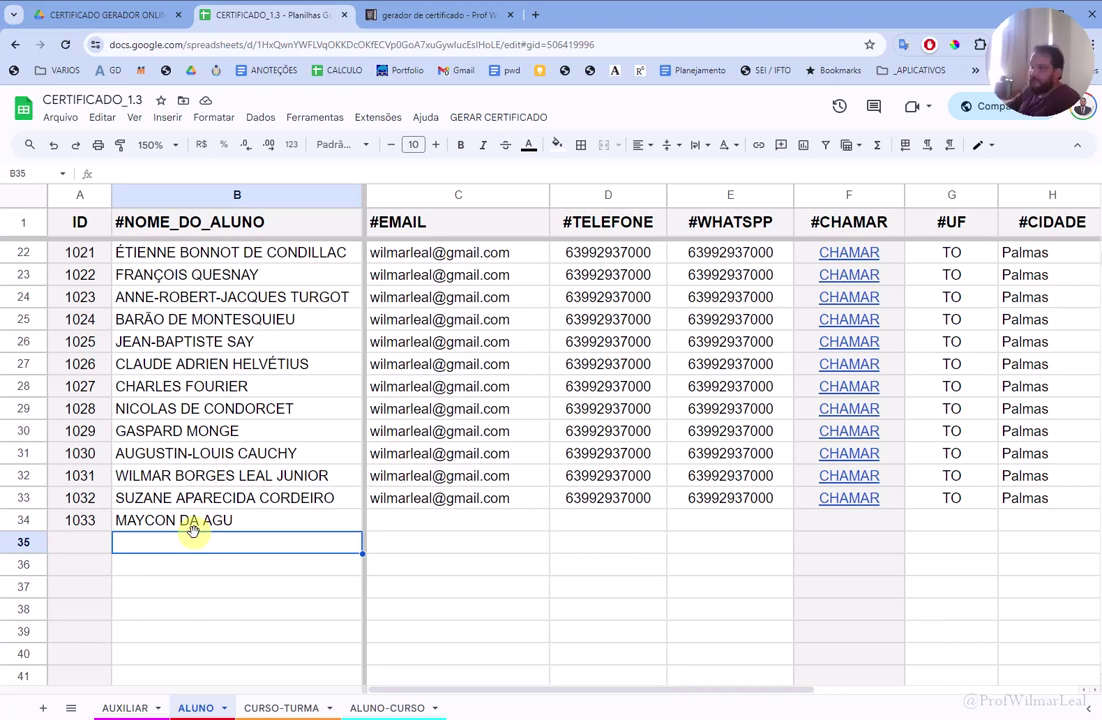
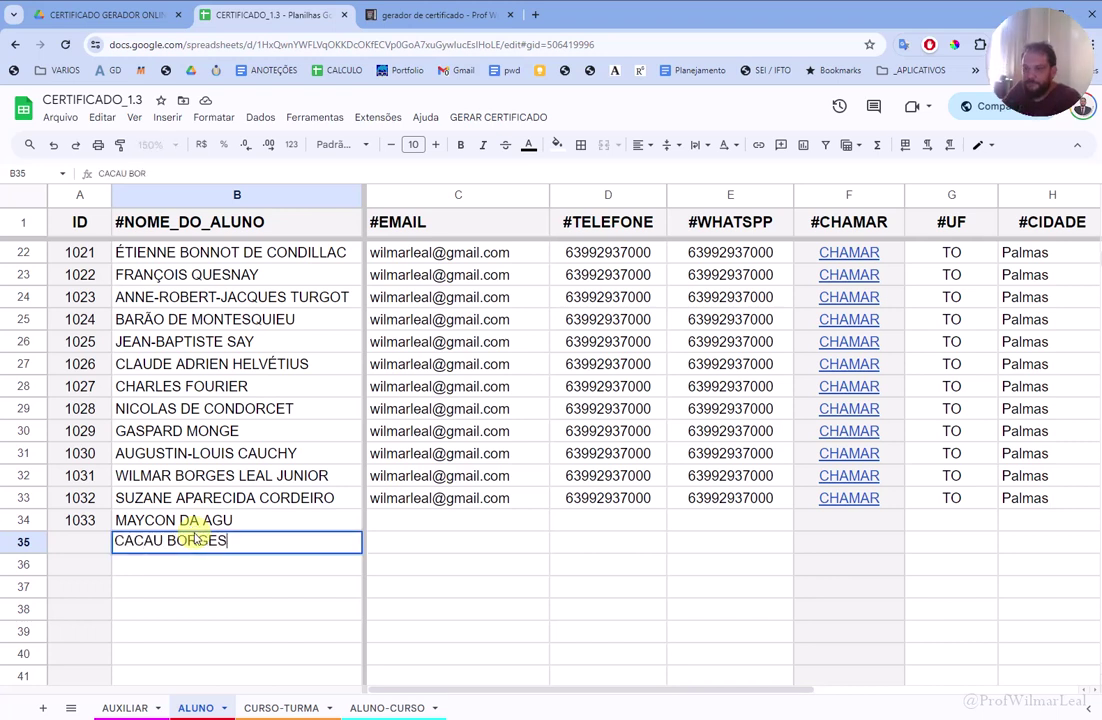
Enter the new student's full name in B35, which generates ID 1034
{"action": "key", "text": "Return"}
{"action": "key", "text": "Up"}
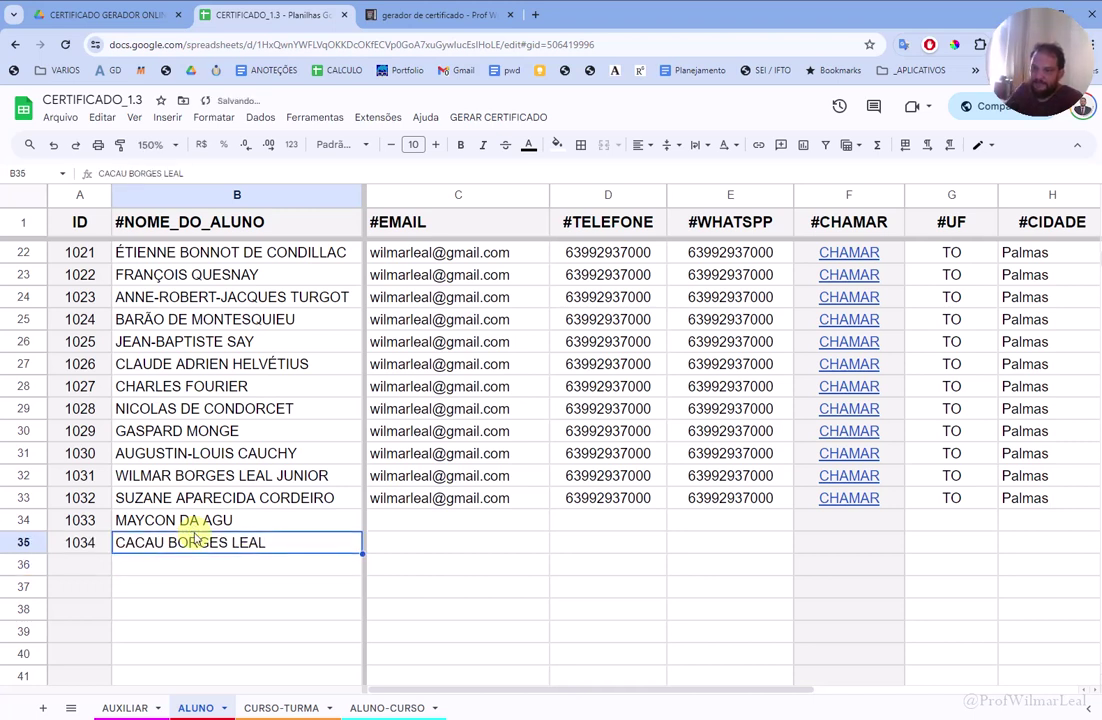
{"action": "key", "text": "Left"}
{"action": "key", "text": "Right"}
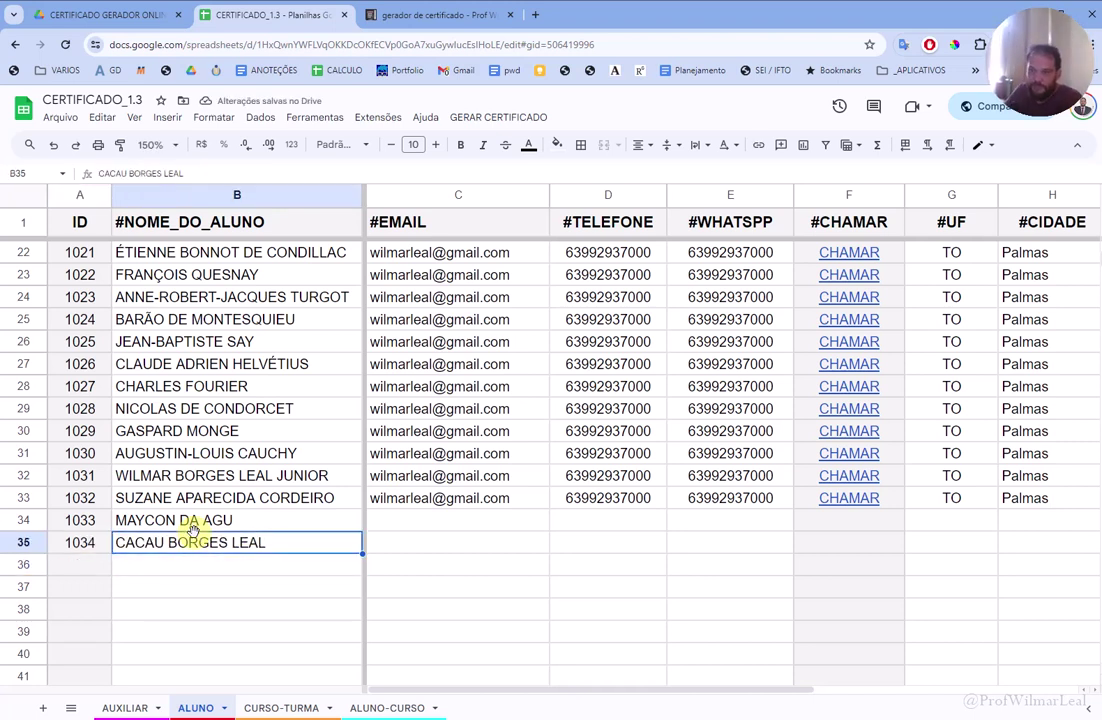
{"action": "key", "text": "Right"}
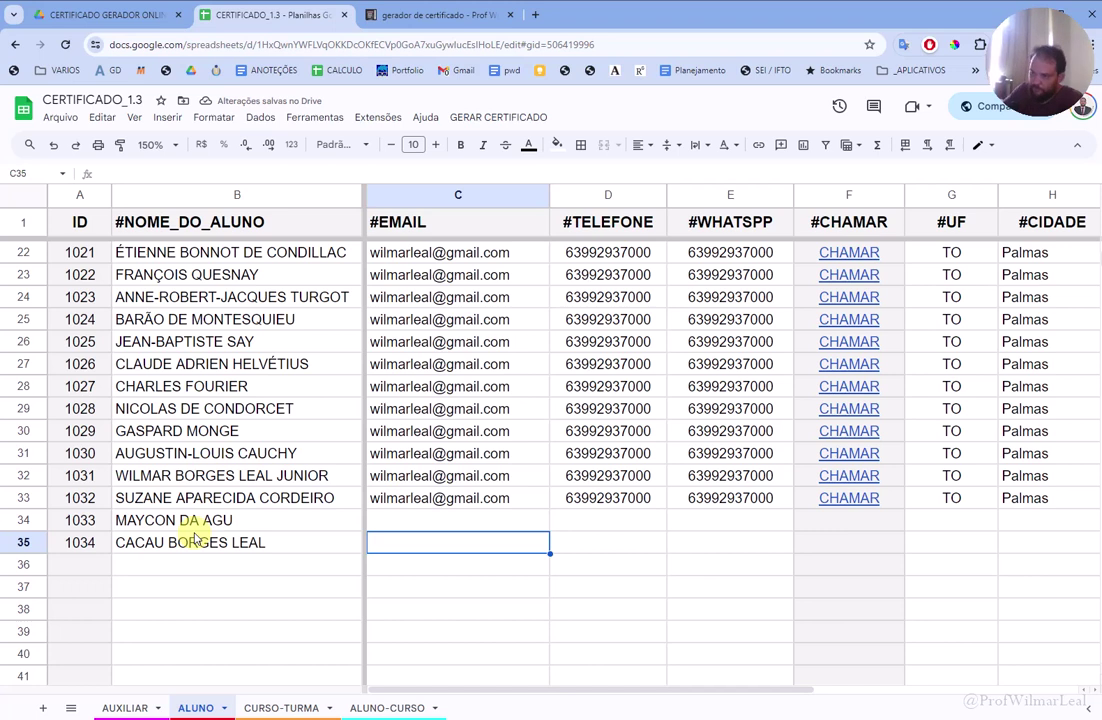
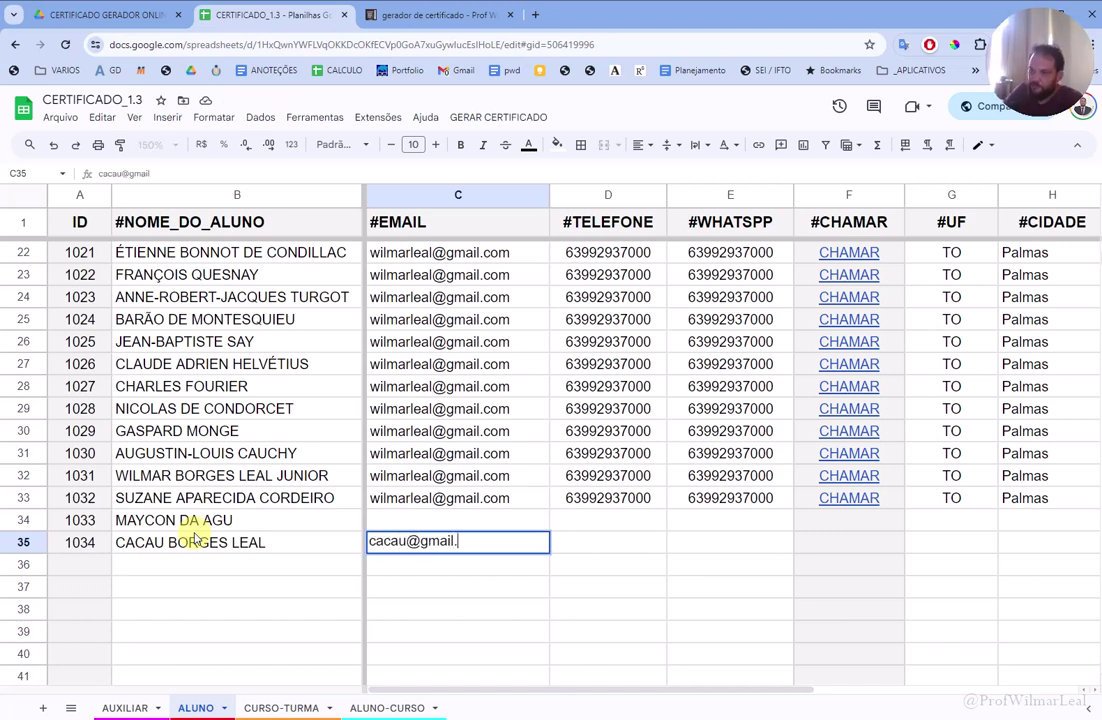
Fill in the student's e-mail address in C35
{"action": "key", "text": "Up"}
{"action": "key", "text": "Down"}
{"action": "key", "text": "Right"}
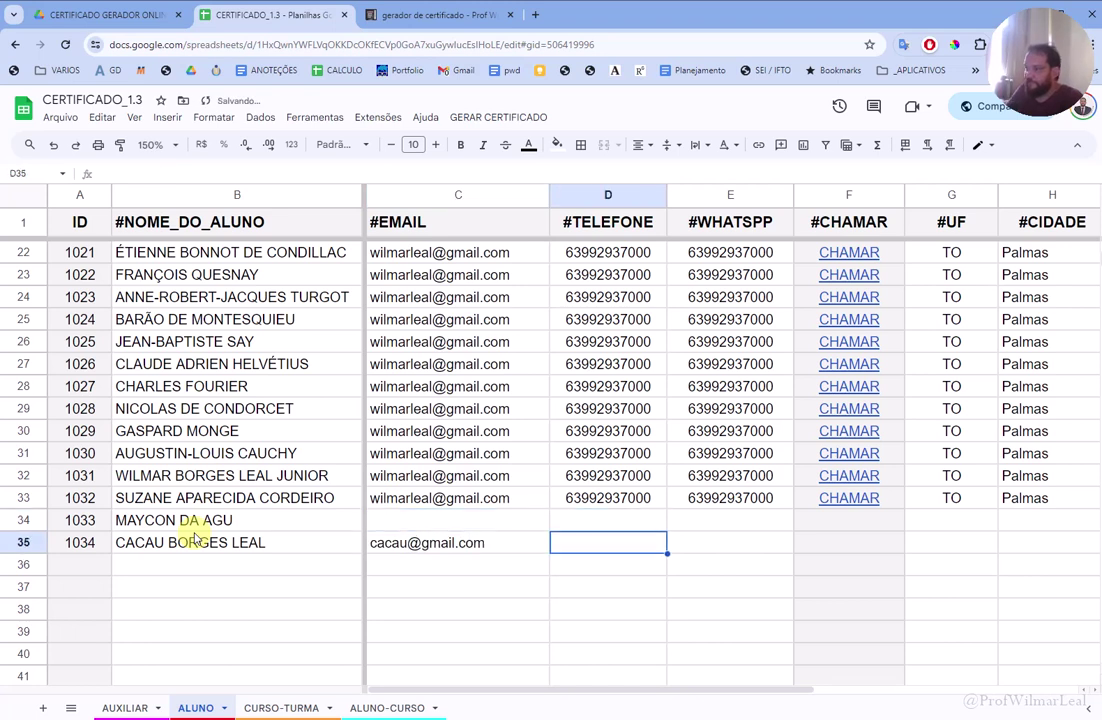
{"action": "key", "text": "Right"}
{"action": "key", "text": "Right"}
{"action": "key", "text": "Right"}
{"action": "key", "text": "Right"}
{"action": "key", "text": "Right"}
{"action": "key", "text": "Left"}
{"action": "key", "text": "Left"}
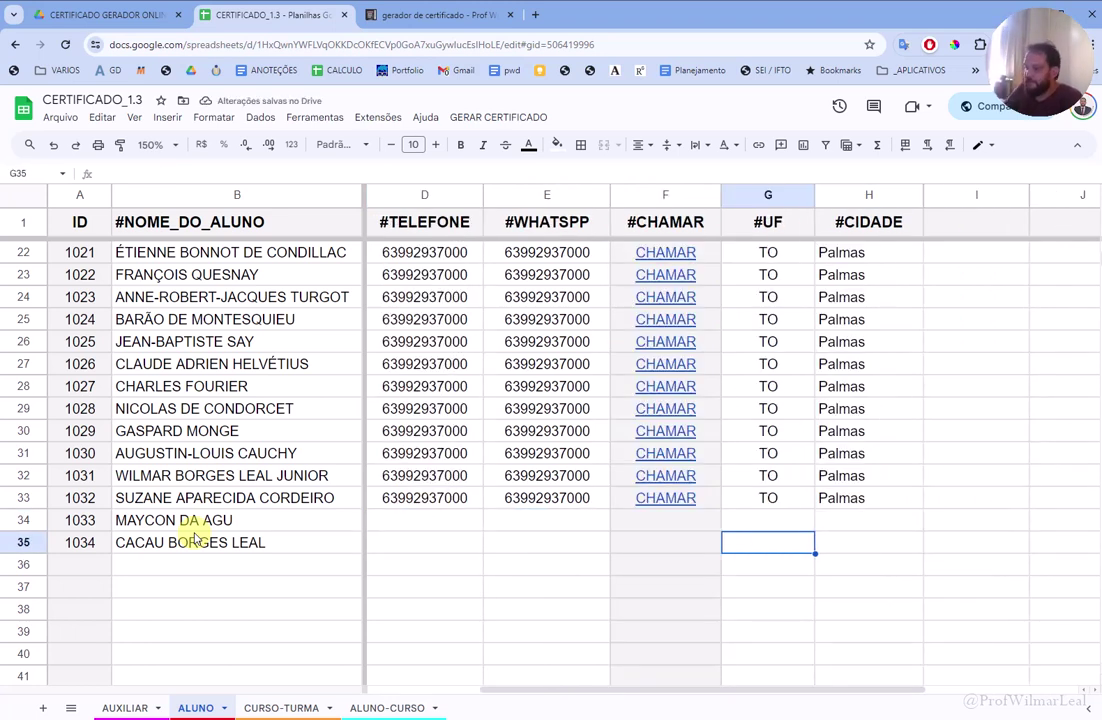
Set state TO in G35 and city Palmas in H35 for student 1034
{"action": "type", "text": "TO"}
{"action": "key", "text": "Tab"}
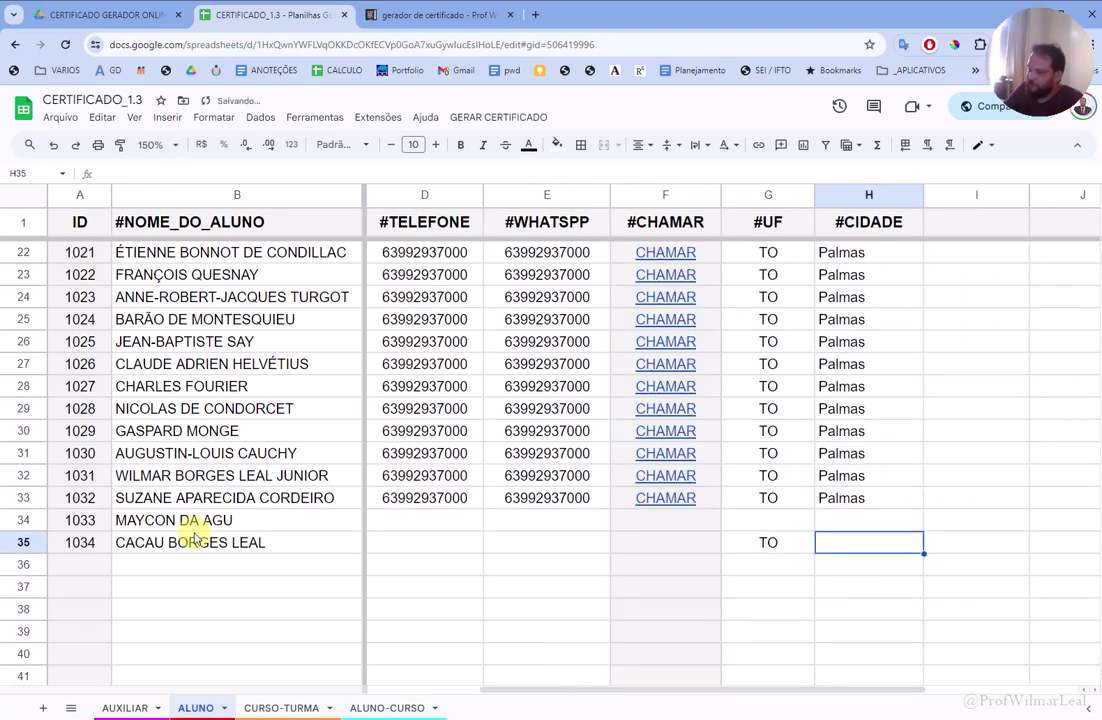
{"action": "type", "text": "POa"}
{"action": "key", "text": "BackSpace"}
{"action": "key", "text": "BackSpace"}
{"action": "key", "text": "BackSpace"}
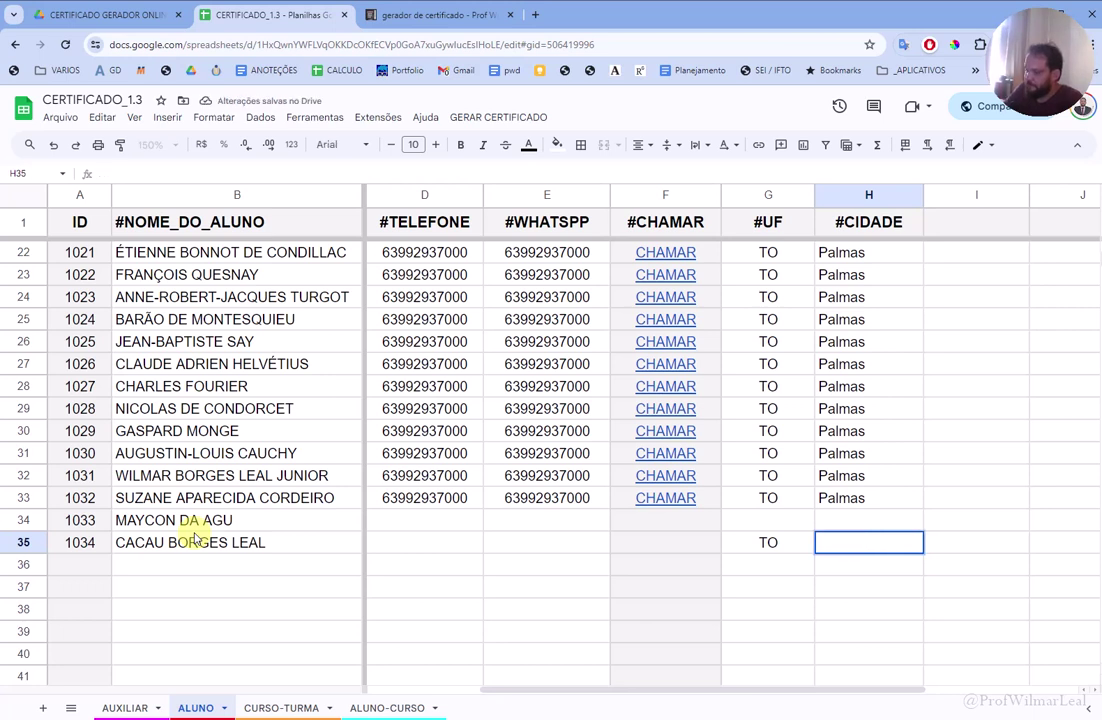
{"action": "type", "text": "Palmas"}
{"action": "key", "text": "Return"}
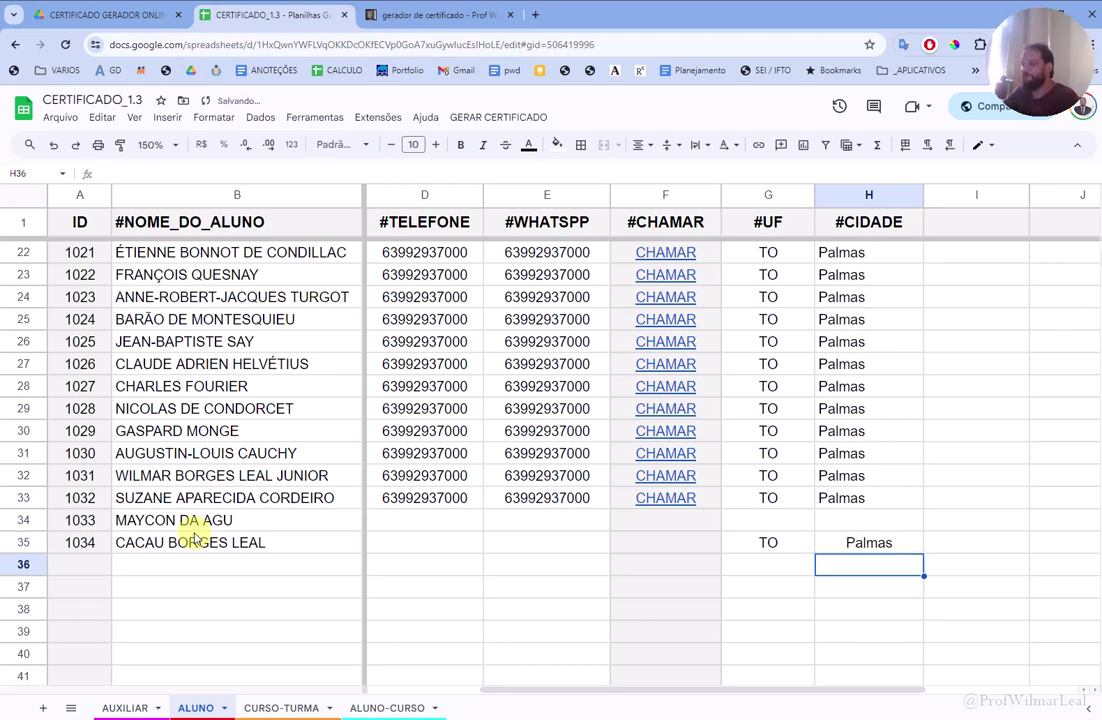
{"action": "key", "text": "Up"}
{"action": "key", "text": "Left"}
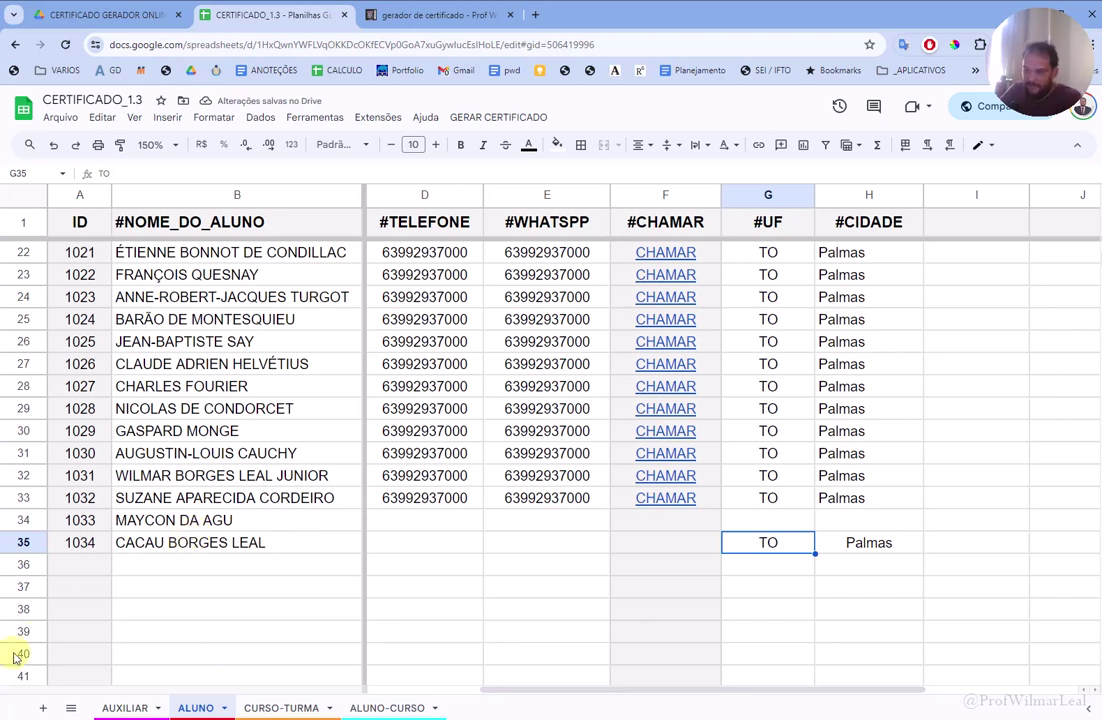
Check the course choices for empty row 11 on CURSO-TURMA without picking one
{"action": "left_click", "coordinate": [300, 710]}
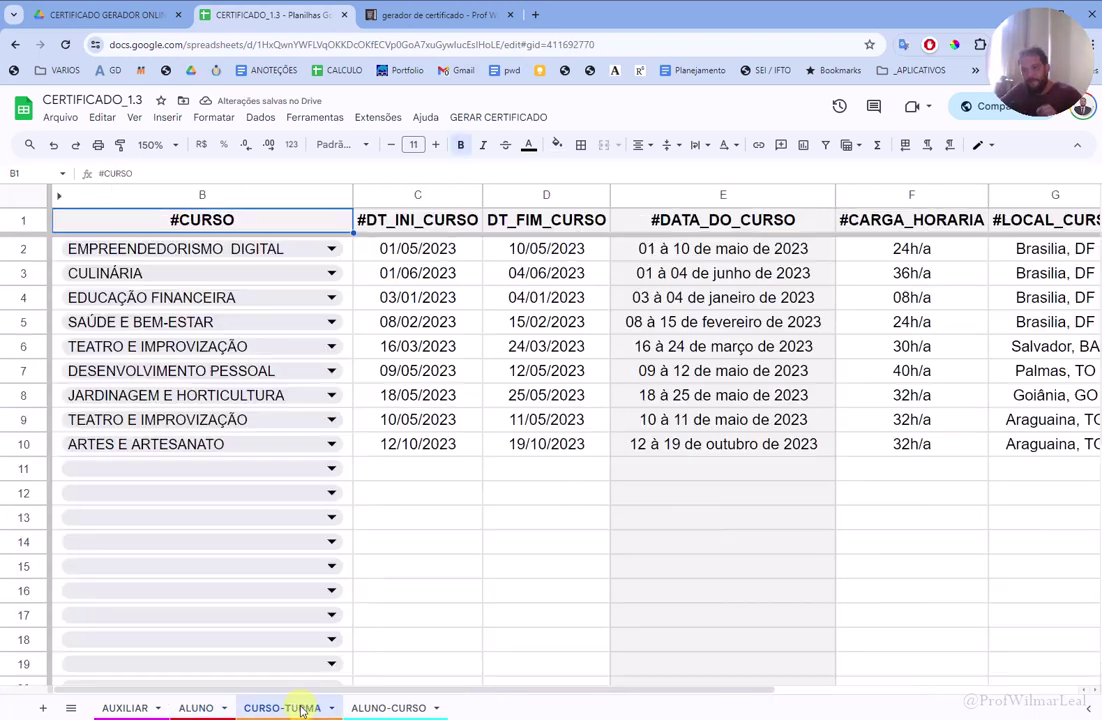
{"action": "left_click", "coordinate": [489, 594]}
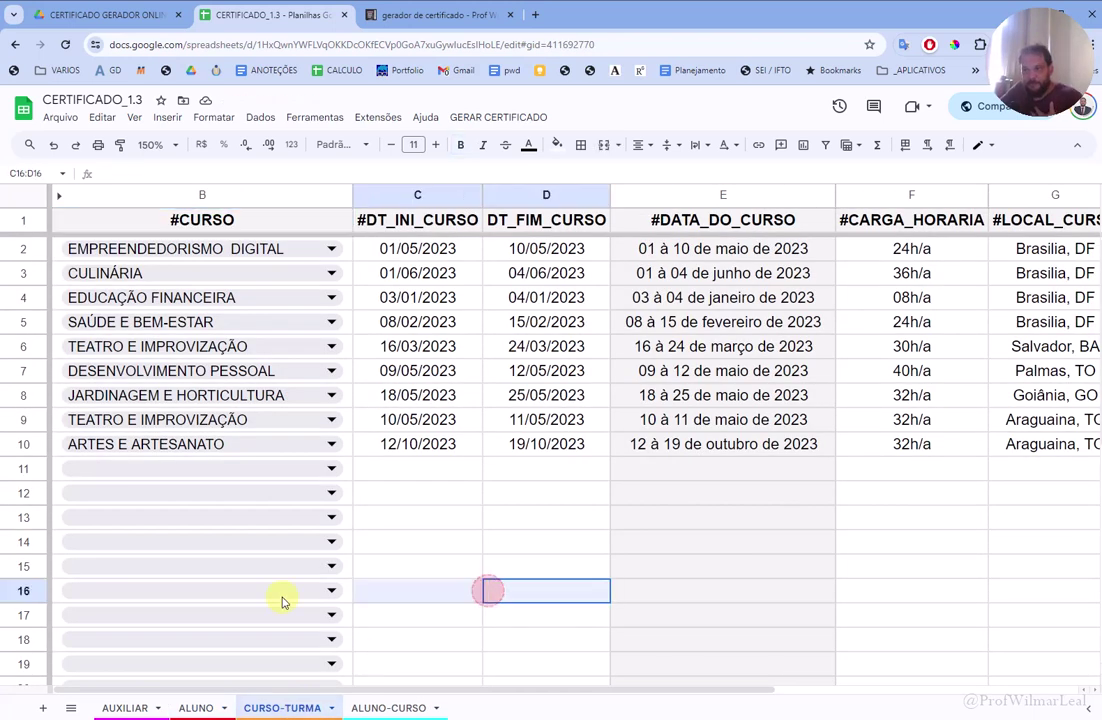
{"action": "left_click", "coordinate": [546, 549]}
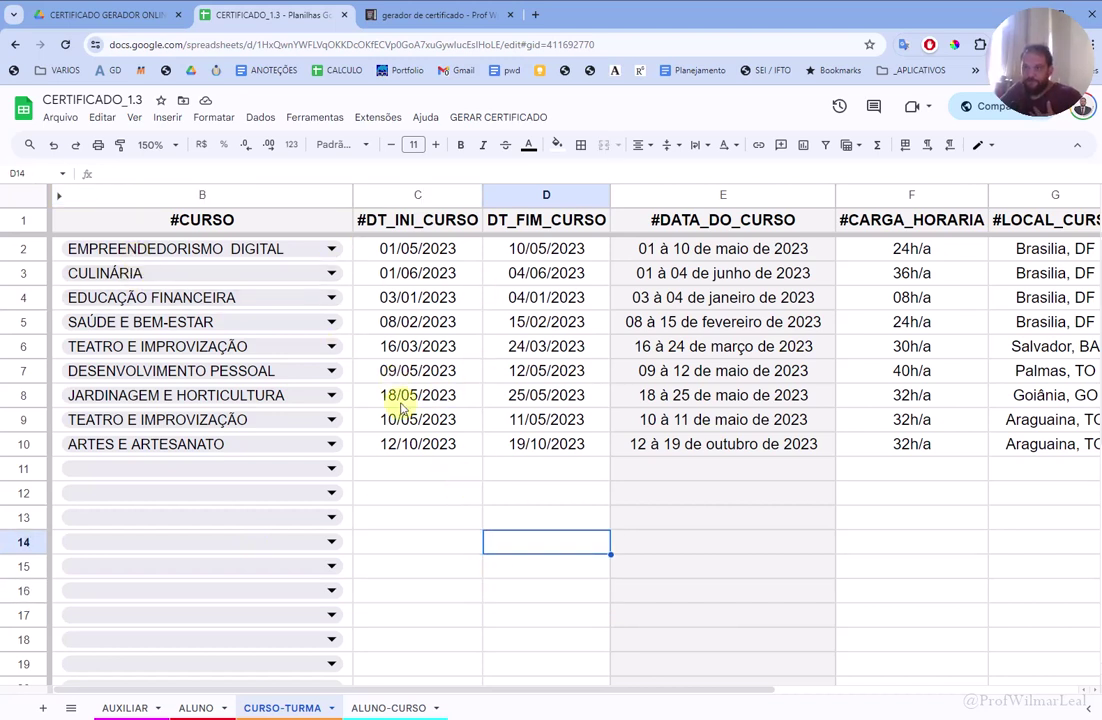
{"action": "left_click", "coordinate": [332, 468]}
{"action": "left_click", "coordinate": [478, 518]}
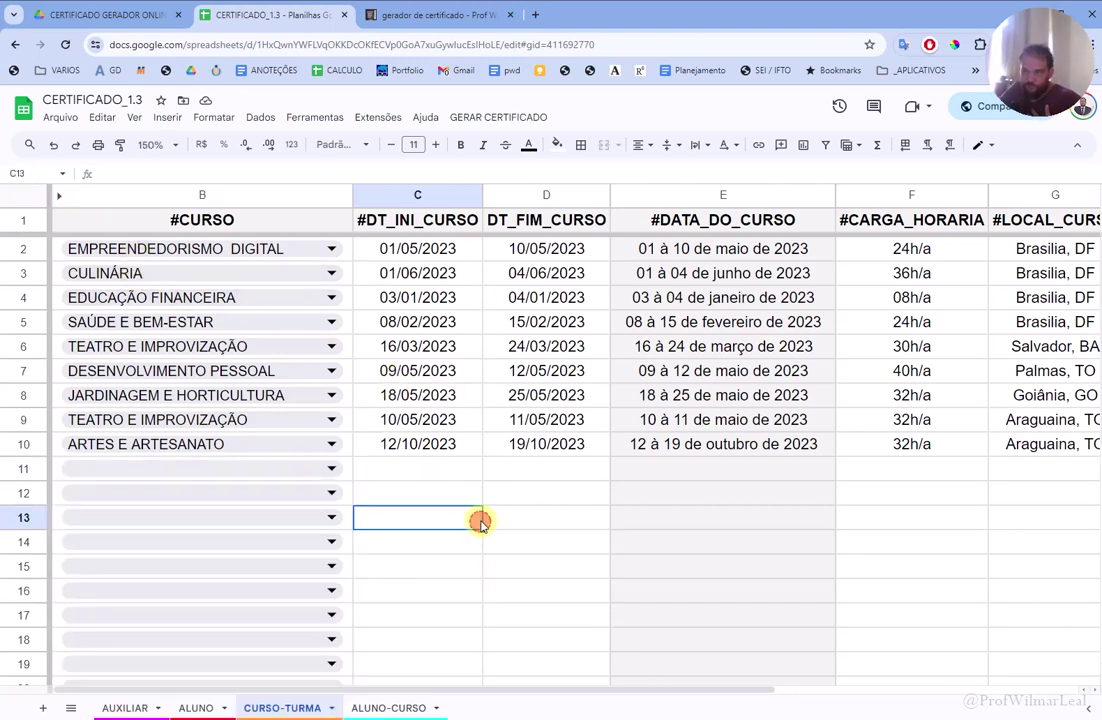
Add GATO E SEU AUTOCONHECIMENTO in A14 of the AUXILIAR course list
{"action": "left_click", "coordinate": [124, 708]}
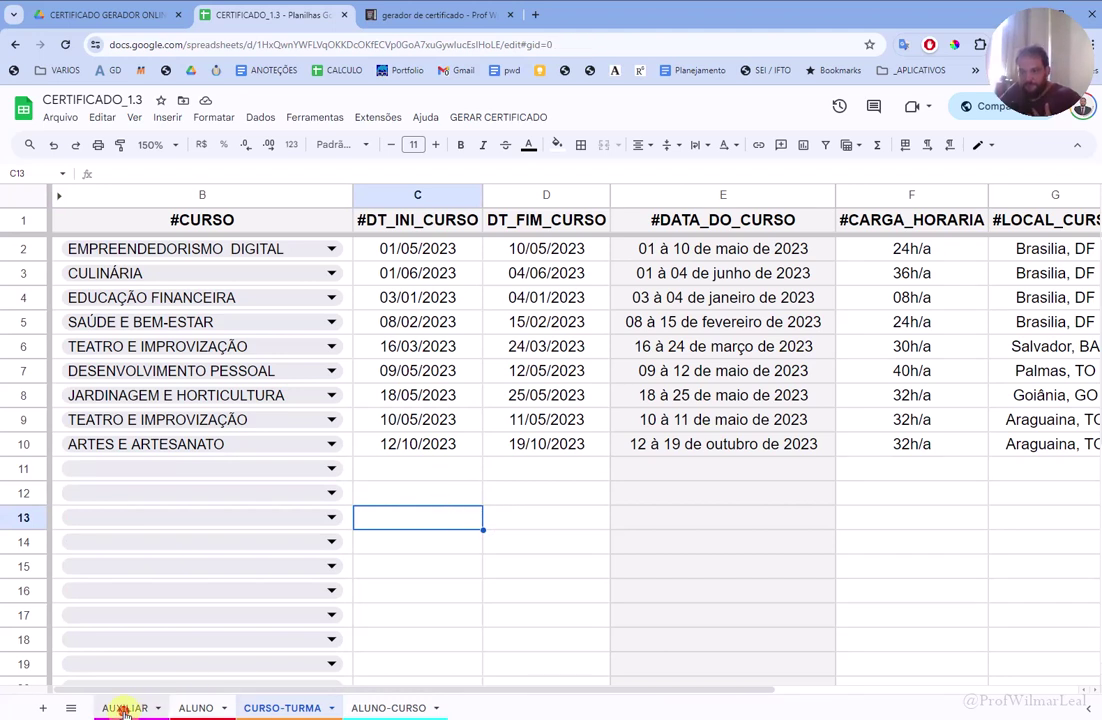
{"action": "left_click", "coordinate": [137, 526]}
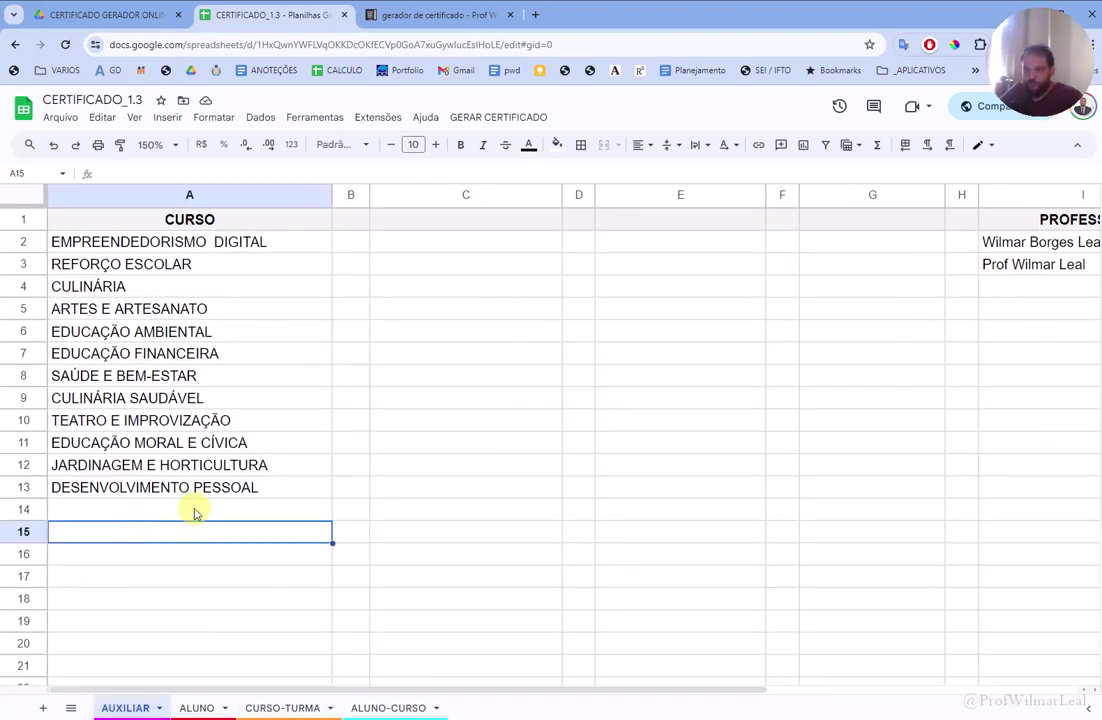
{"action": "left_click", "coordinate": [192, 510]}
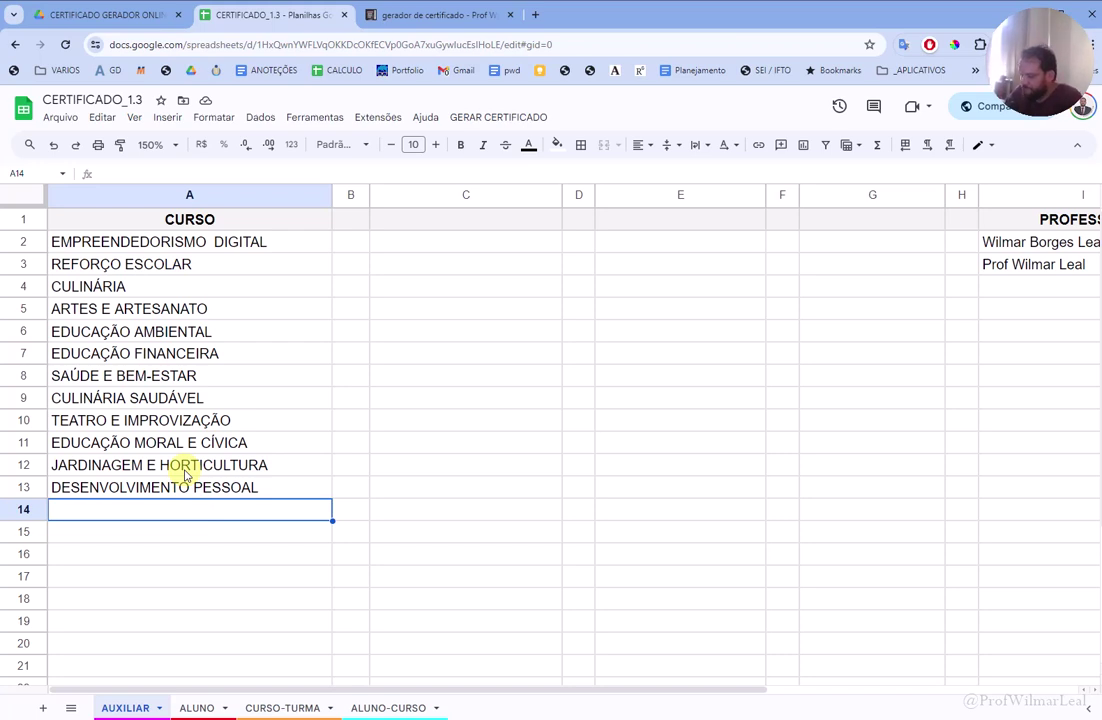
{"action": "type", "text": "AUT"}
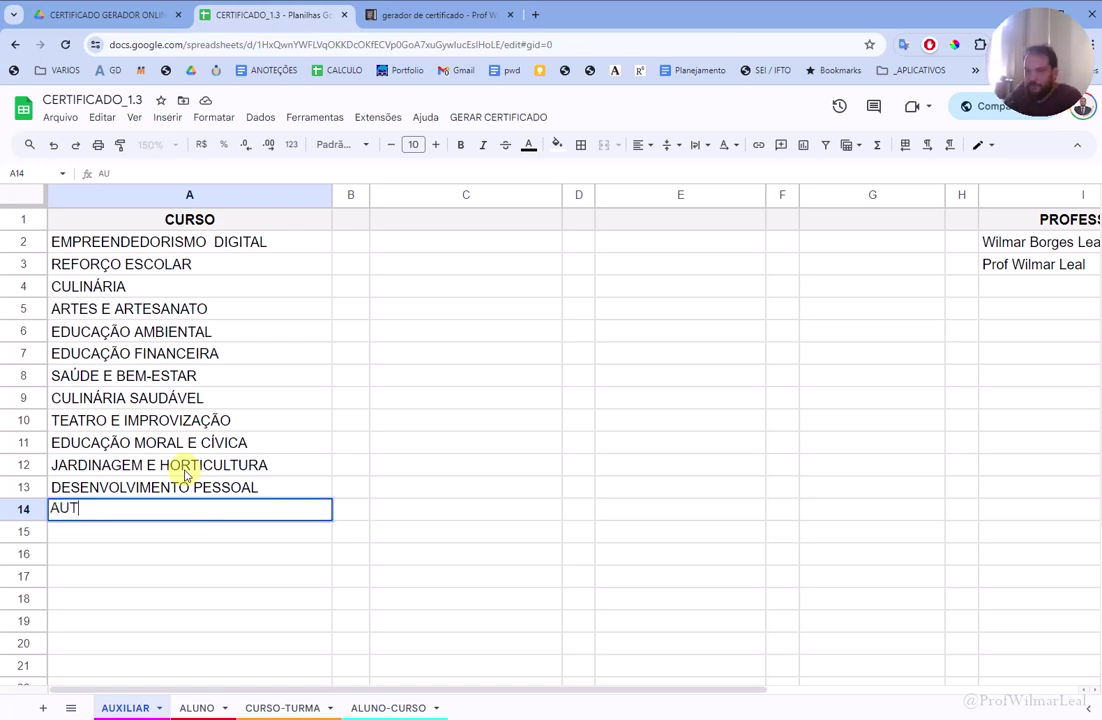
{"action": "key", "text": "BackSpace"}
{"action": "key", "text": "BackSpace"}
{"action": "type", "text": "GATO E SEU "}
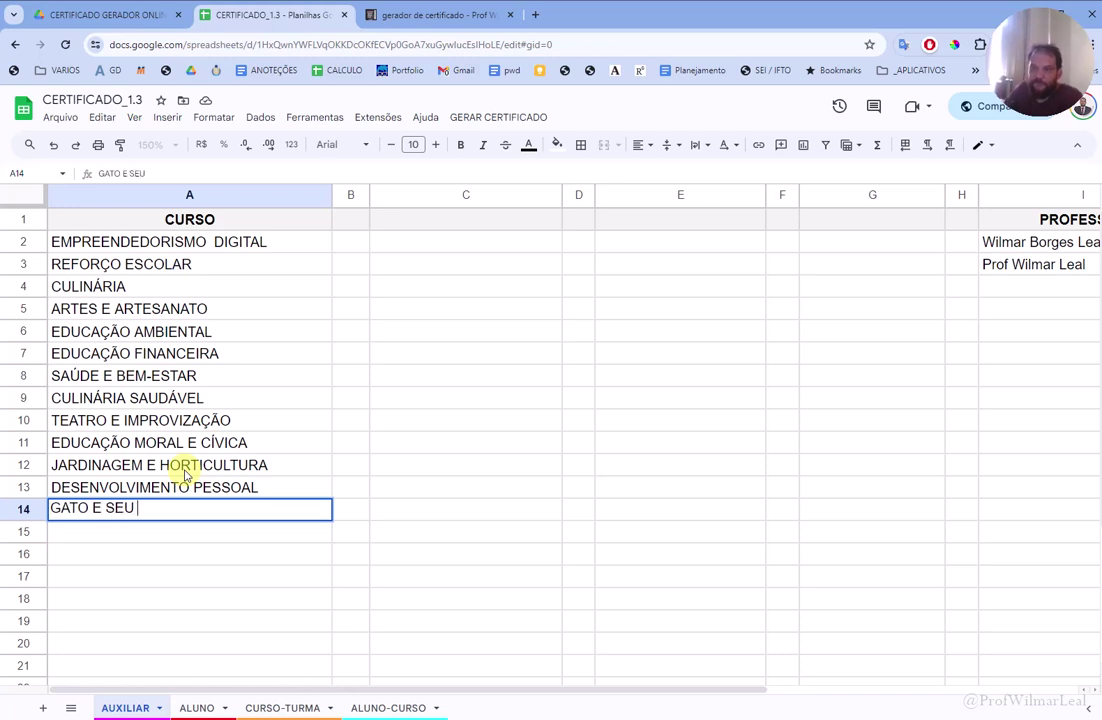
{"action": "type", "text": "AUTOCONHECIMEN"}
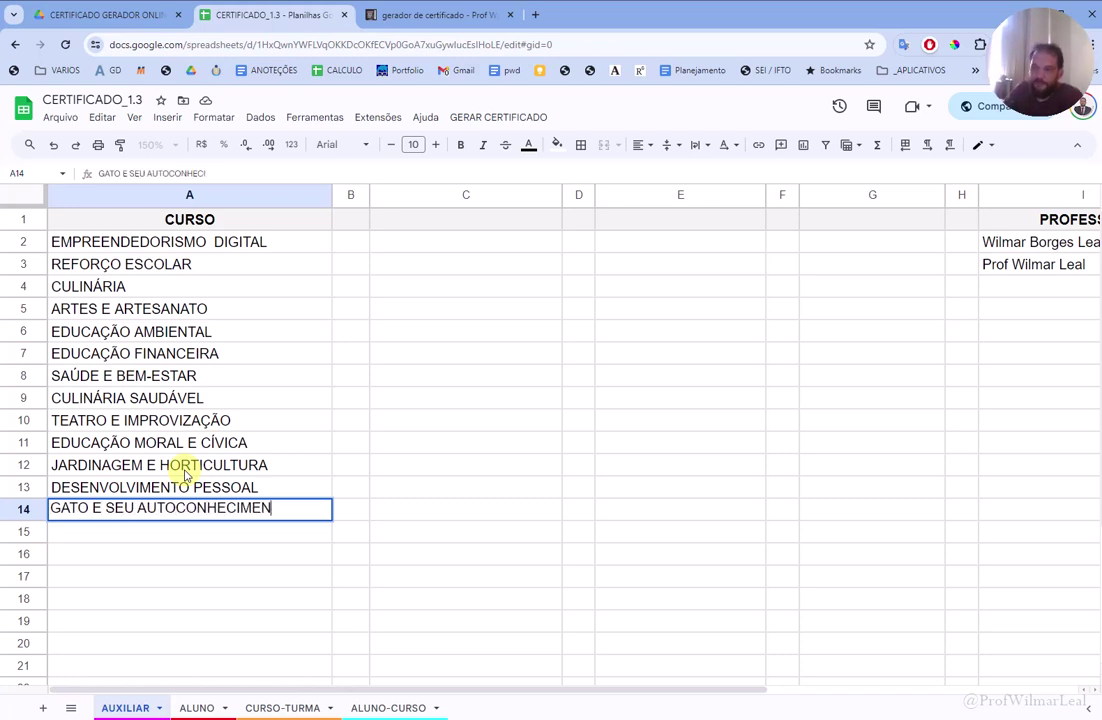
{"action": "type", "text": "TO"}
{"action": "key", "text": "Return"}
{"action": "key", "text": "Up"}
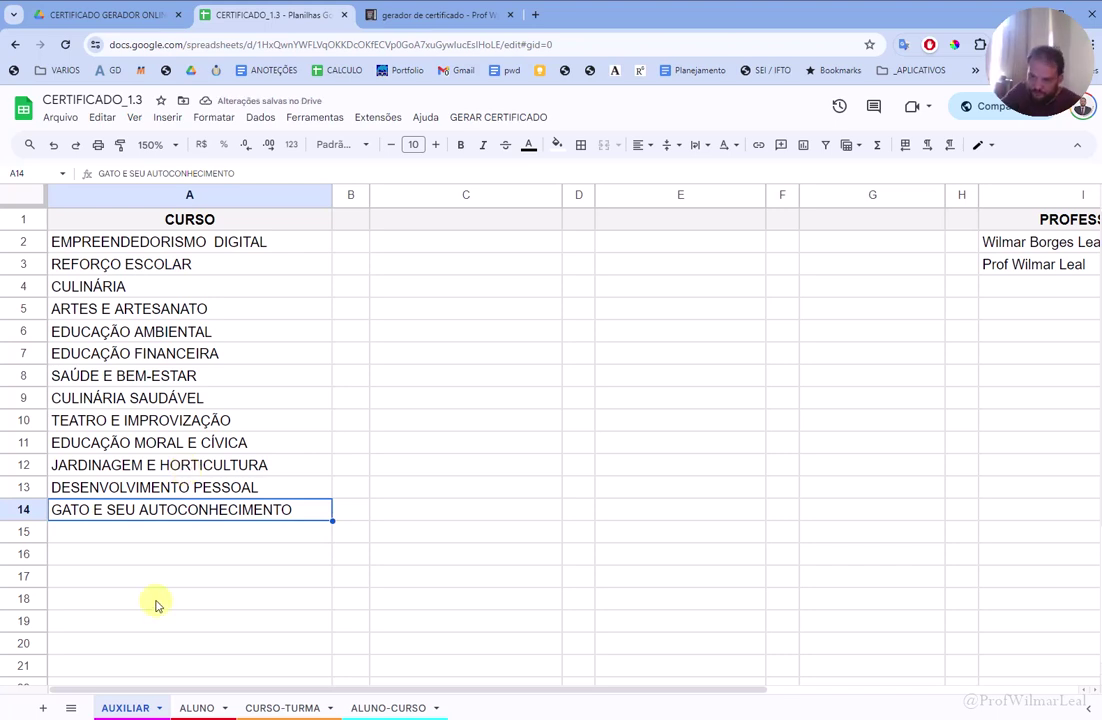
Choose GATO E SEU AUTOCONHECIMENTO as the course in CURSO-TURMA row 11
{"action": "left_click", "coordinate": [285, 708]}
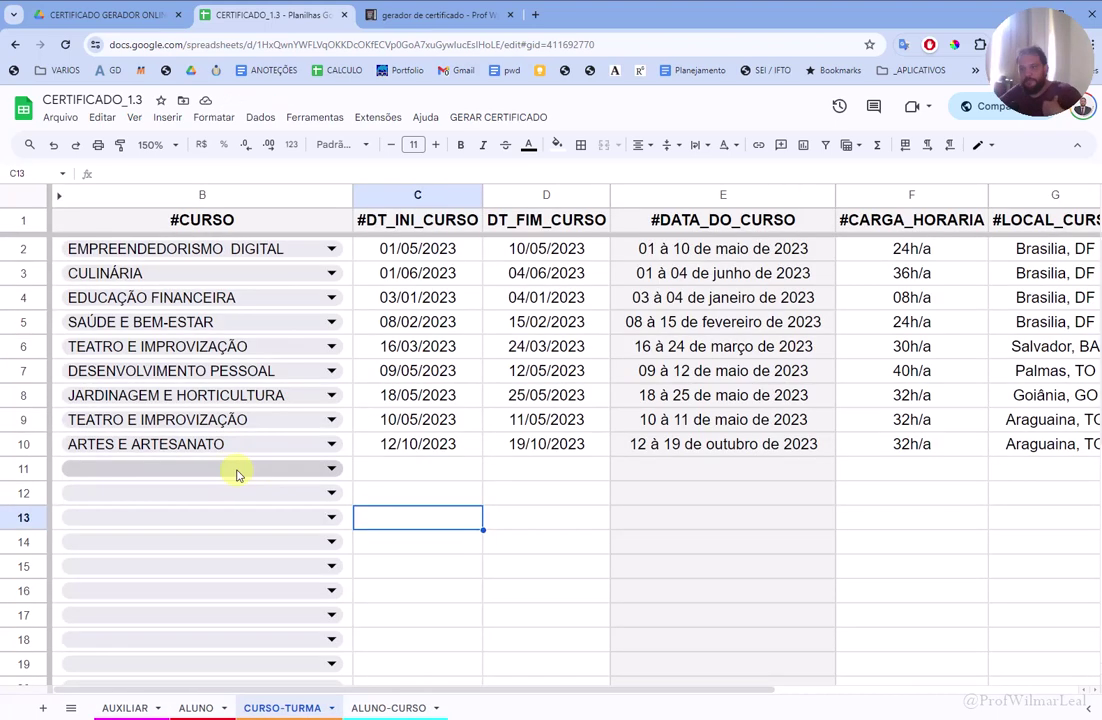
{"action": "left_click", "coordinate": [236, 470]}
{"action": "scroll", "coordinate": [155, 686], "scroll_direction": "down", "scroll_amount": 2}
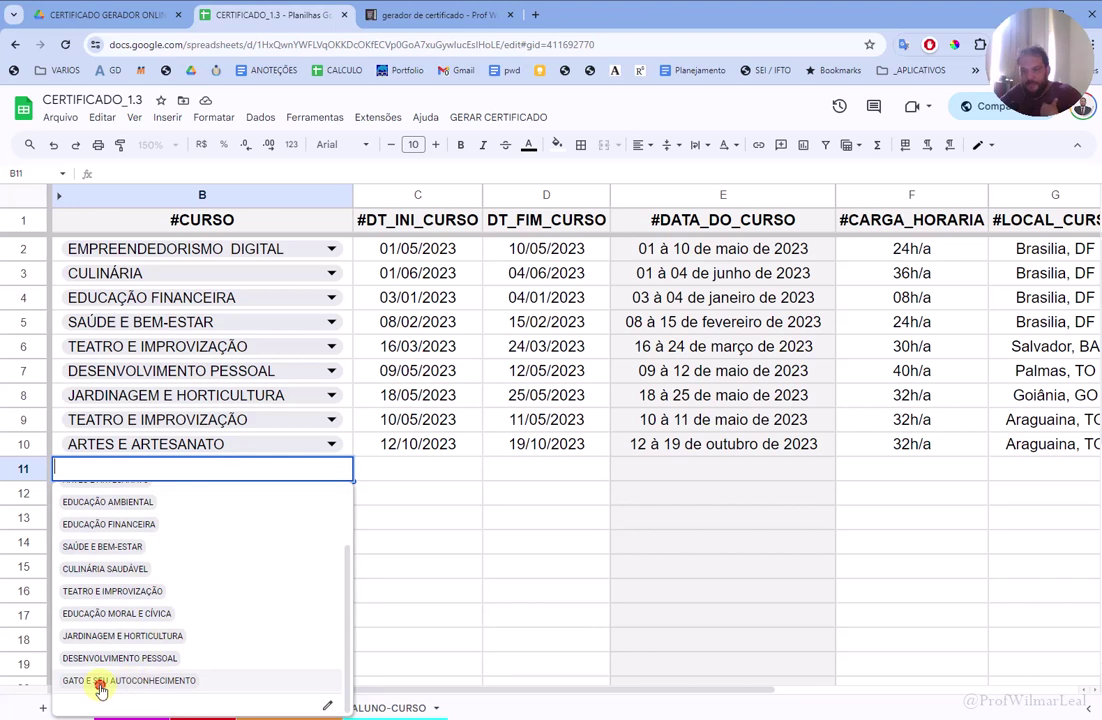
{"action": "left_click", "coordinate": [155, 682]}
Enter 16/12/2023 as the start date and 01/01/2024 as the end date
{"action": "left_click", "coordinate": [416, 466]}
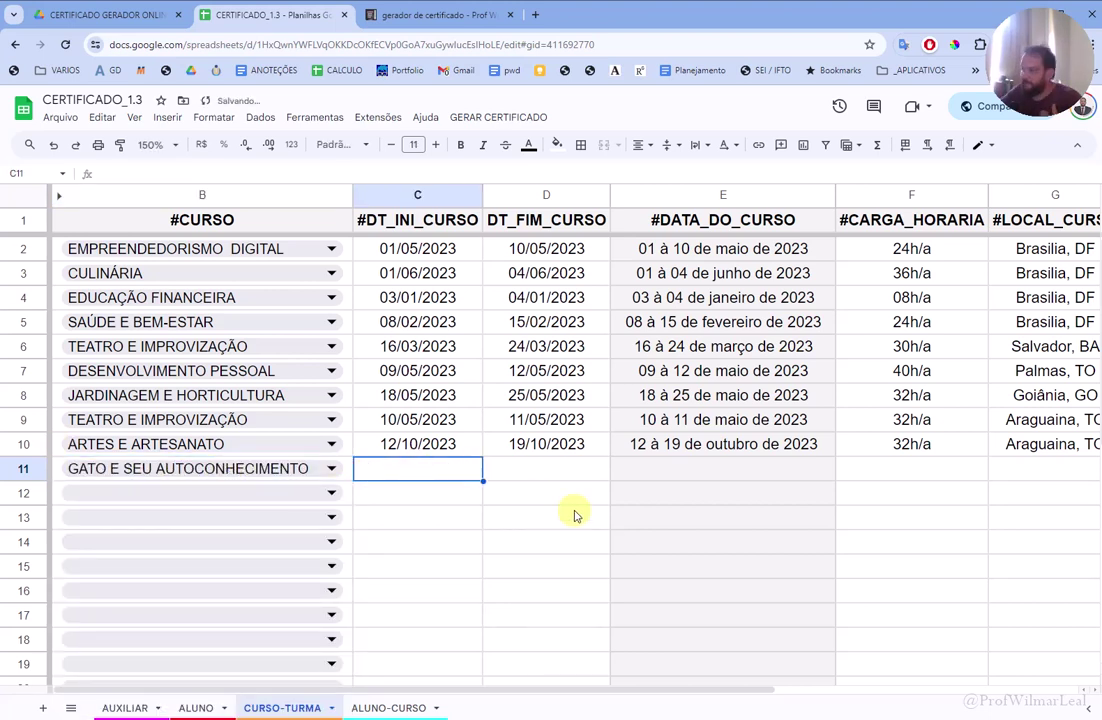
{"action": "type", "text": "16/1"}
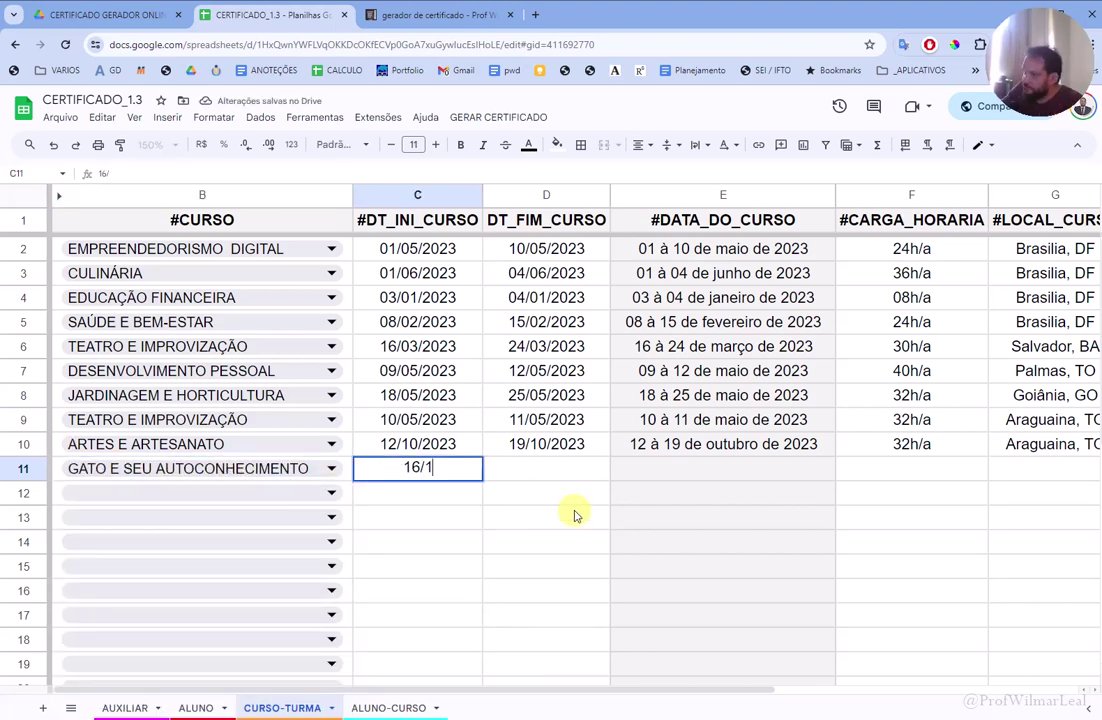
{"action": "type", "text": "2/120"}
{"action": "key", "text": "BackSpace"}
{"action": "key", "text": "BackSpace"}
{"action": "key", "text": "BackSpace"}
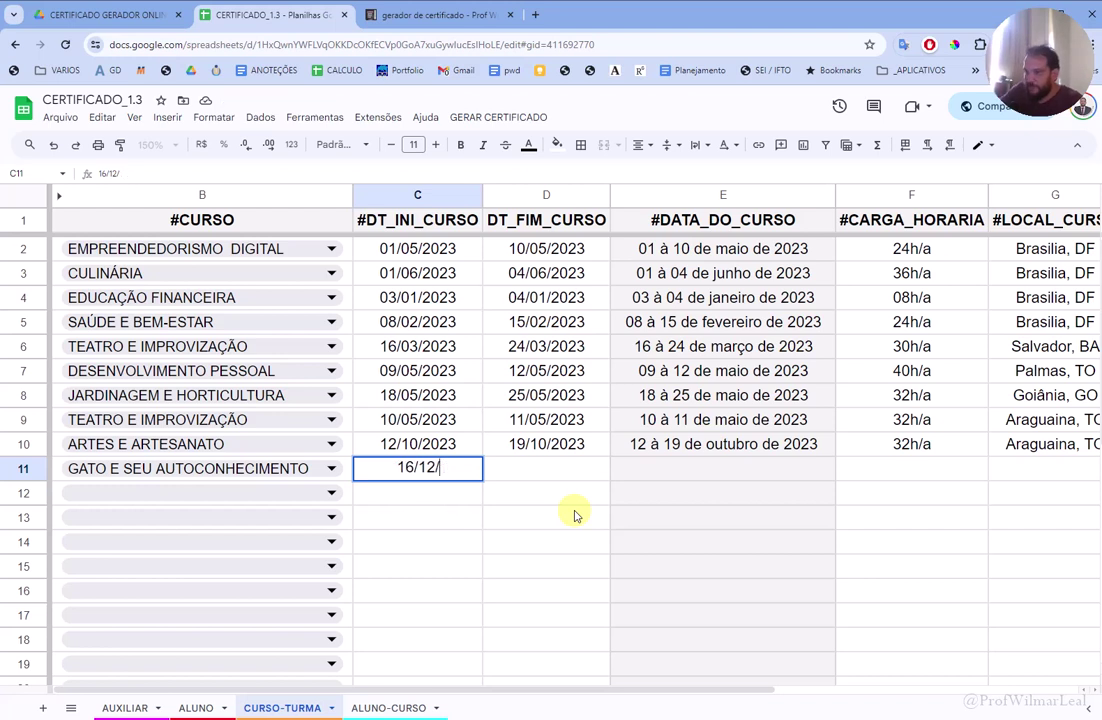
{"action": "type", "text": "2023"}
{"action": "key", "text": "Tab"}
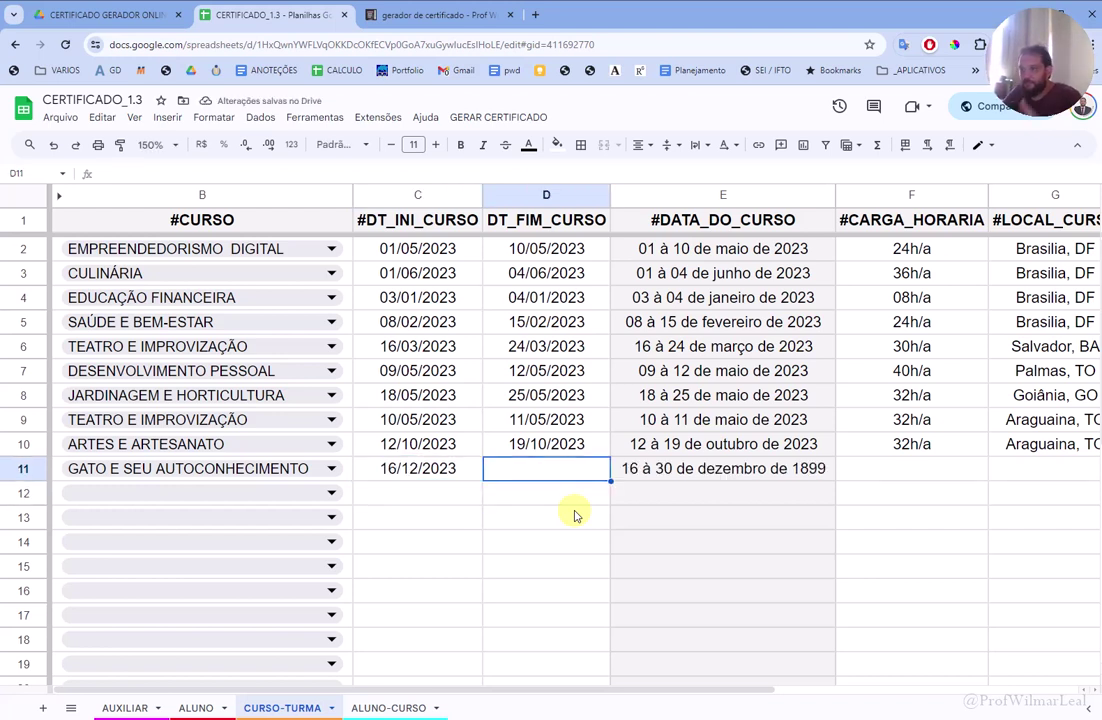
{"action": "type", "text": "01/0"}
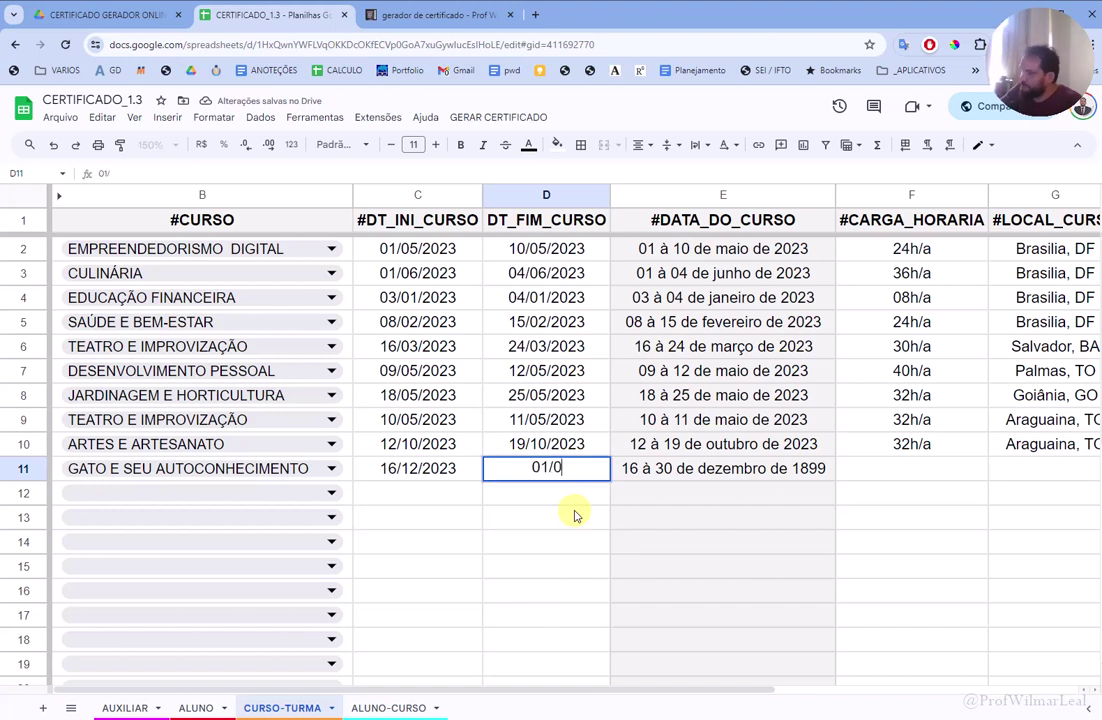
{"action": "type", "text": "2023"}
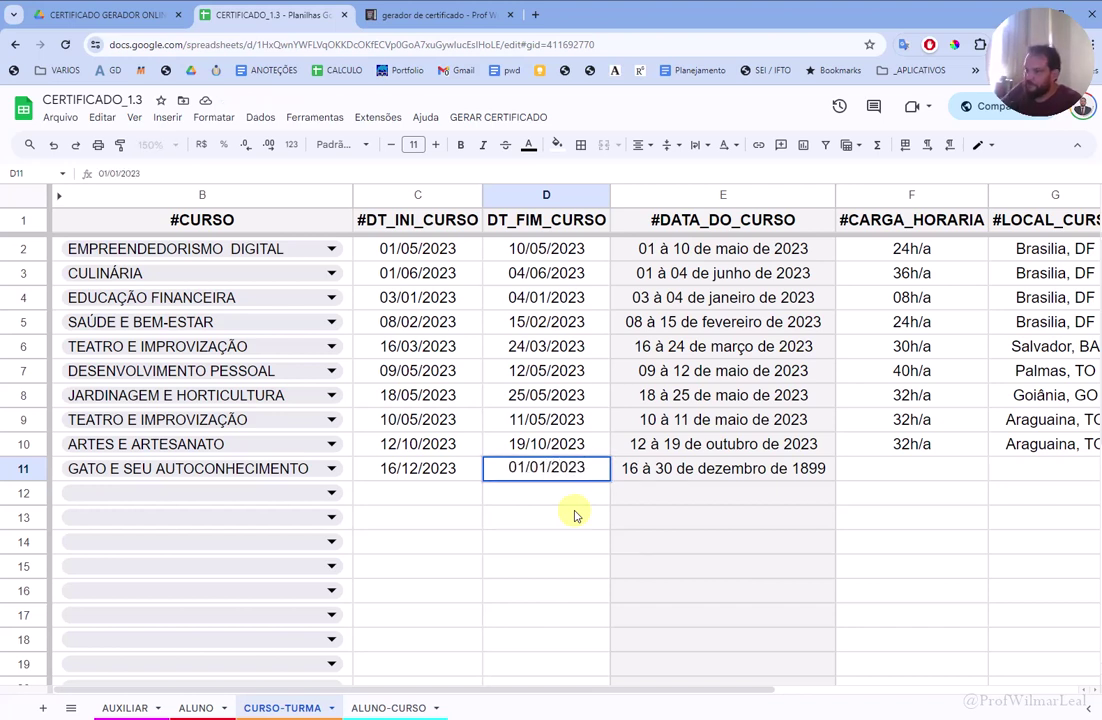
{"action": "key", "text": "BackSpace"}
{"action": "type", "text": "4"}
{"action": "key", "text": "Return"}
{"action": "key", "text": "Up"}
{"action": "key", "text": "Right"}
{"action": "key", "text": "Right"}
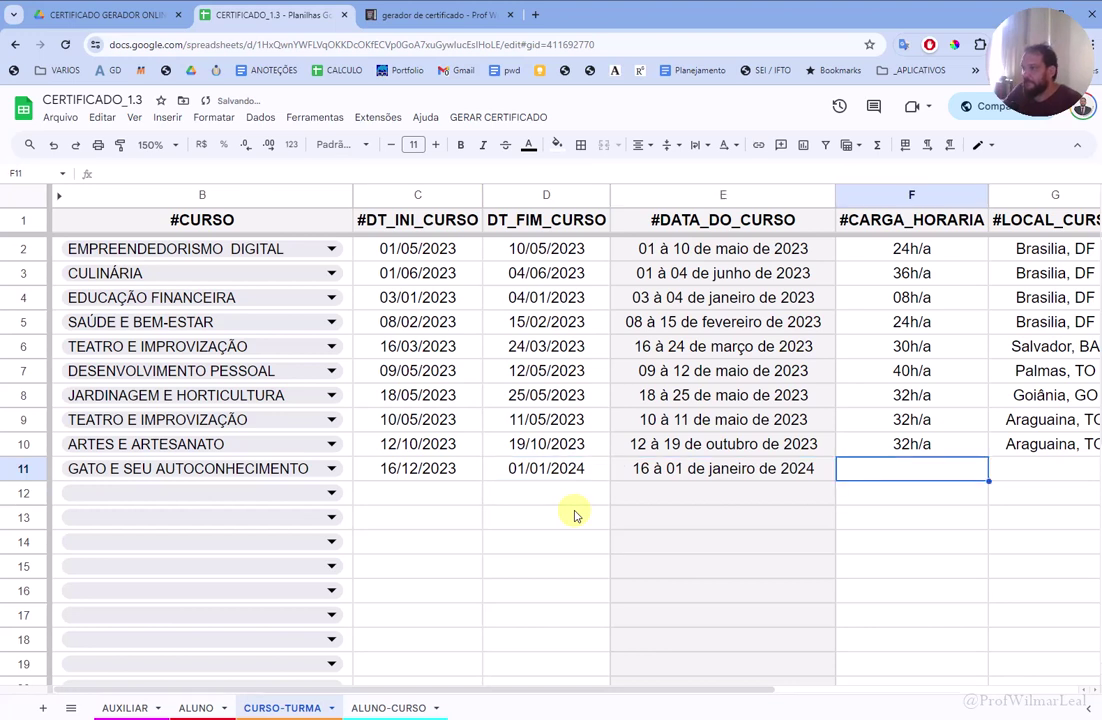
Set the workload to 40h/a, correcting the uppercase H/A
{"action": "scroll", "coordinate": [575, 515], "scroll_direction": "right", "scroll_amount": 2}
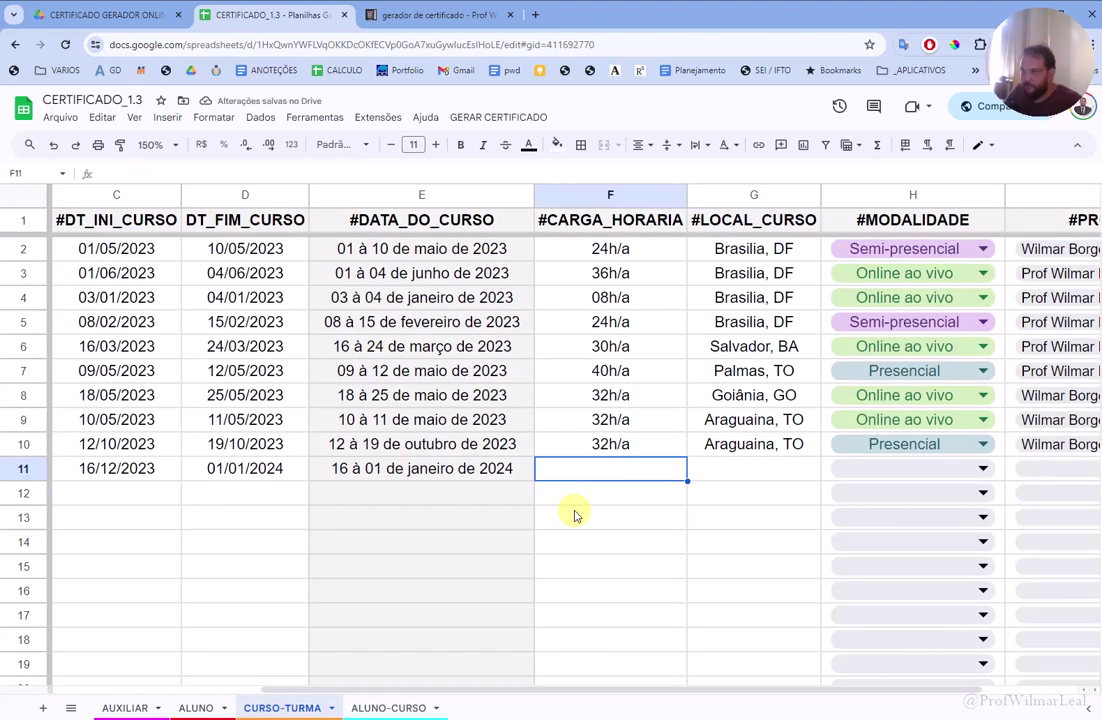
{"action": "type", "text": "40H/A"}
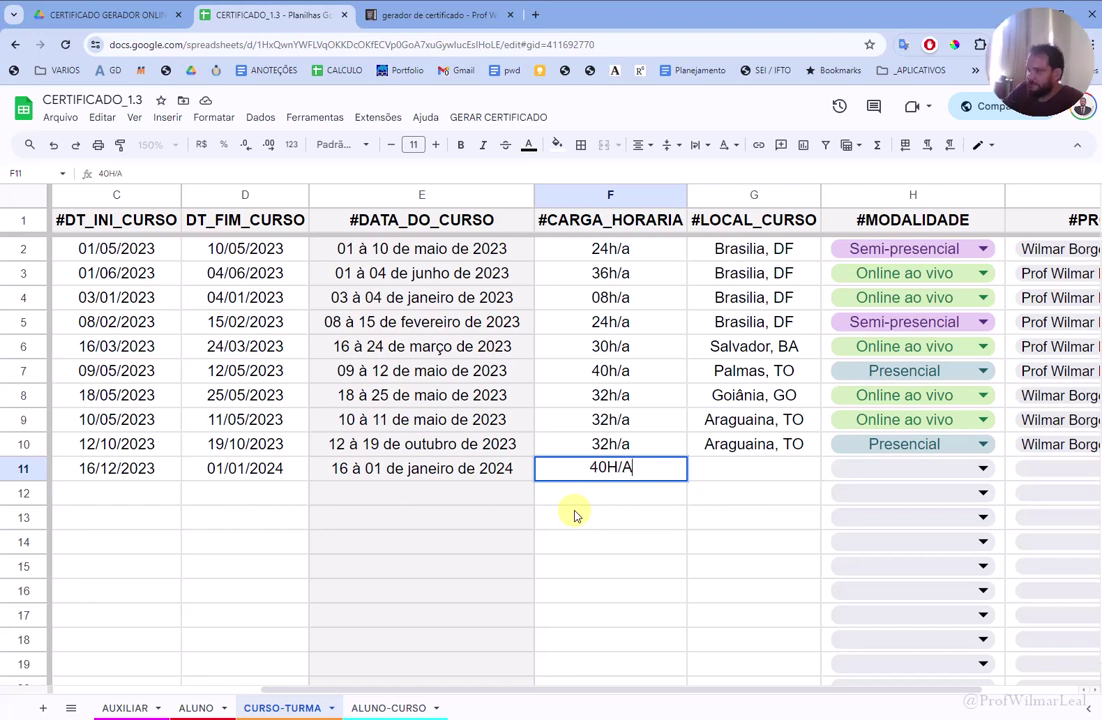
{"action": "key", "text": "Tab"}
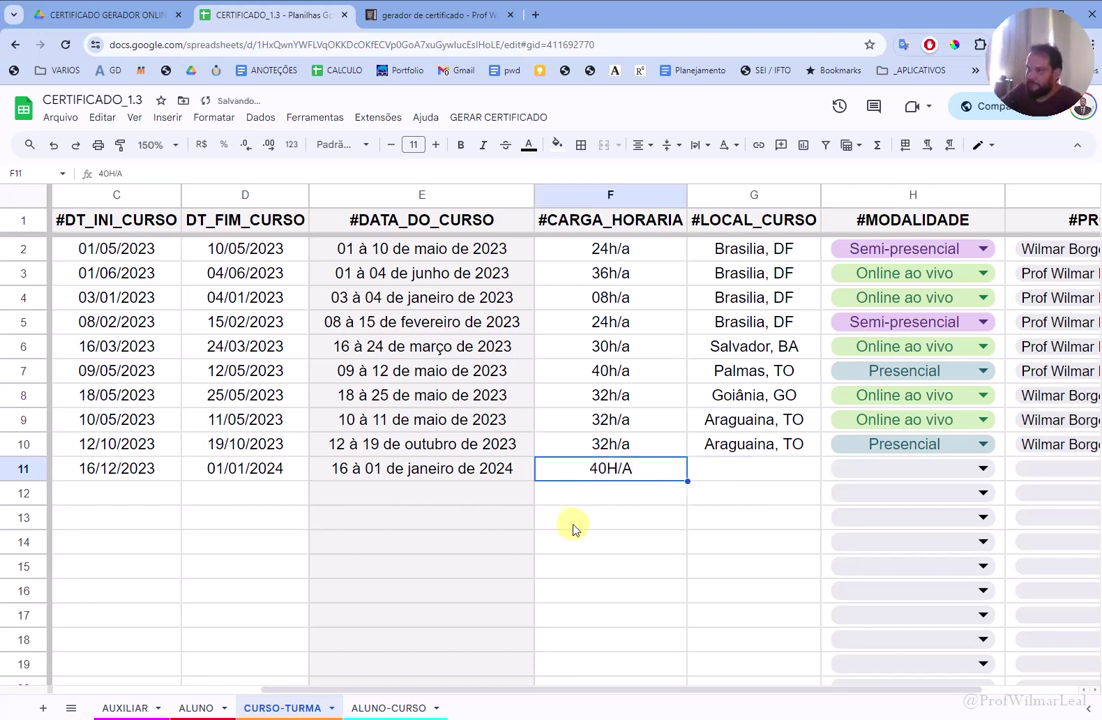
{"action": "double_click", "coordinate": [612, 467]}
{"action": "left_click_drag", "start_coordinate": [612, 467], "coordinate": [800, 467]}
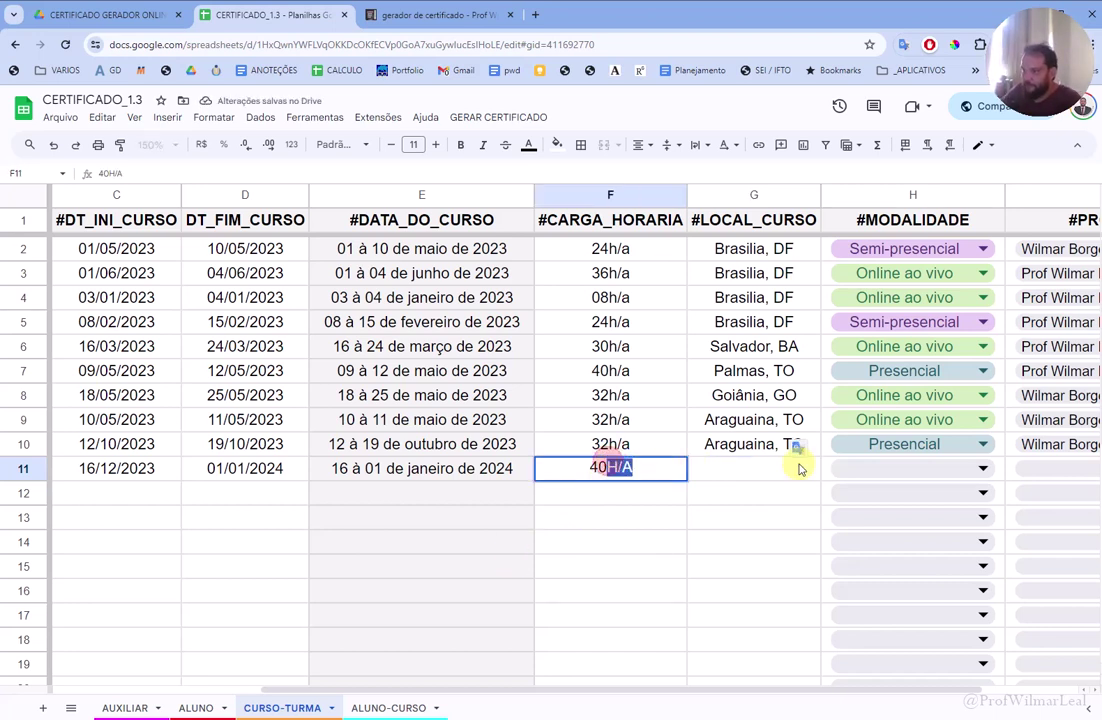
{"action": "type", "text": "h/a"}
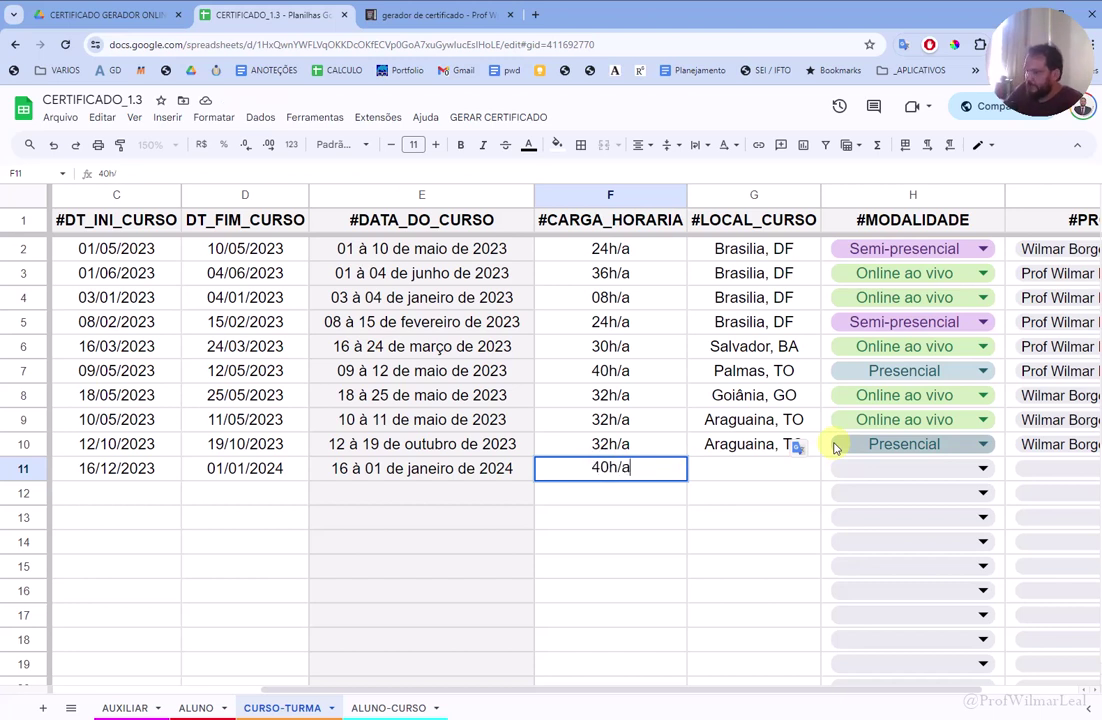
{"action": "key", "text": "Tab"}
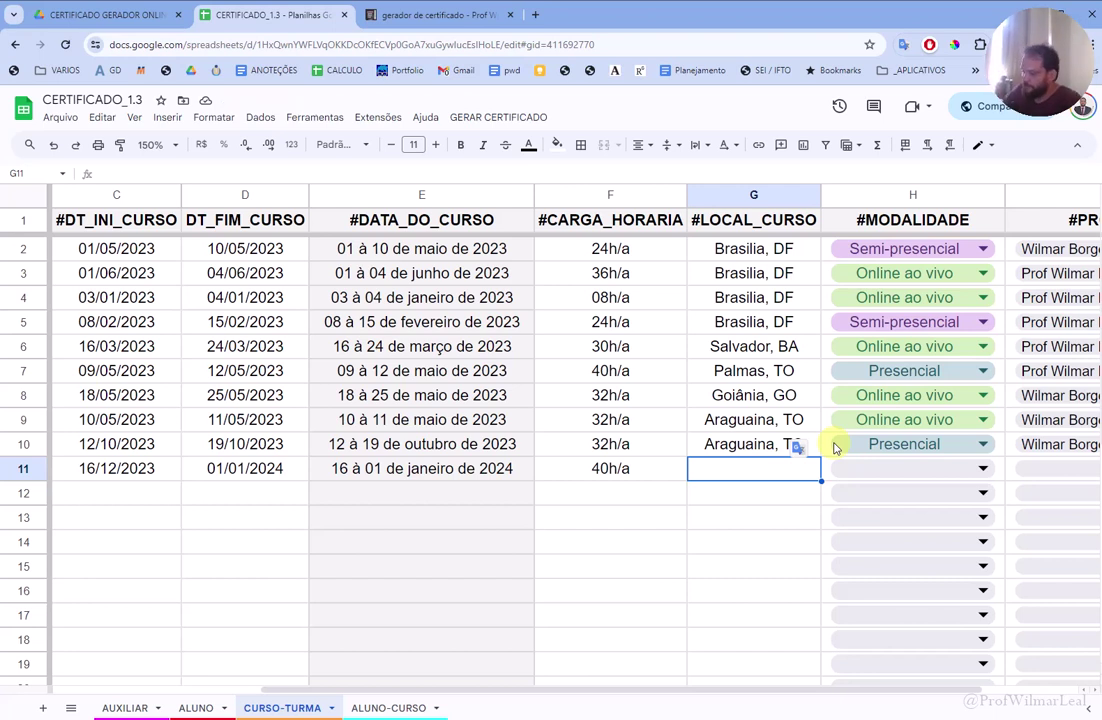
Set the location to Palmas, TO using autocomplete
{"action": "type", "text": "P"}
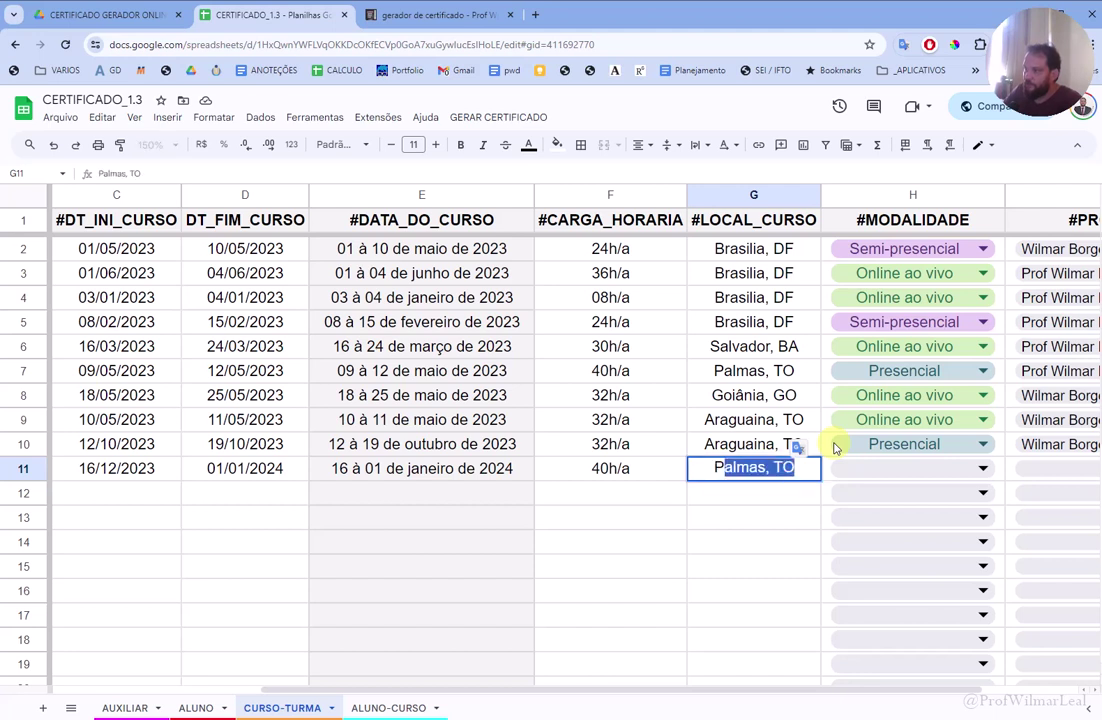
{"action": "key", "text": "Return"}
{"action": "key", "text": "Up"}
{"action": "key", "text": "Right"}
{"action": "scroll", "coordinate": [835, 447], "scroll_direction": "right", "scroll_amount": 3}
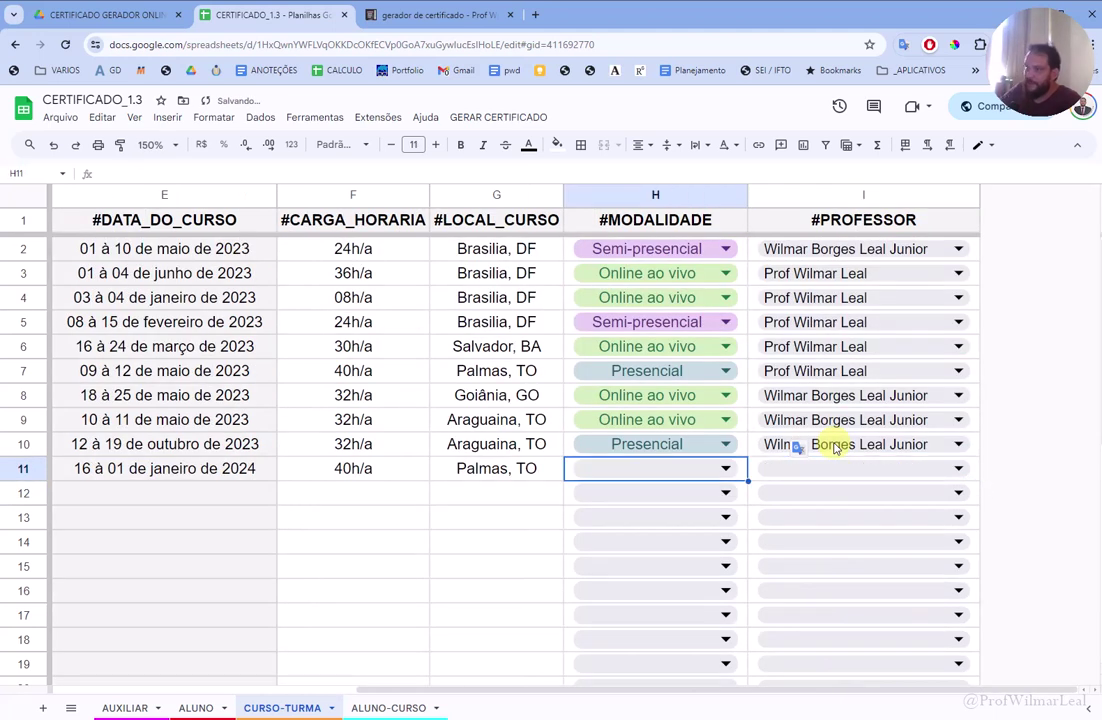
Choose Semi-presencial modality and a professor for row 11, then go to ALUNO-CURSO
{"action": "left_click", "coordinate": [712, 468]}
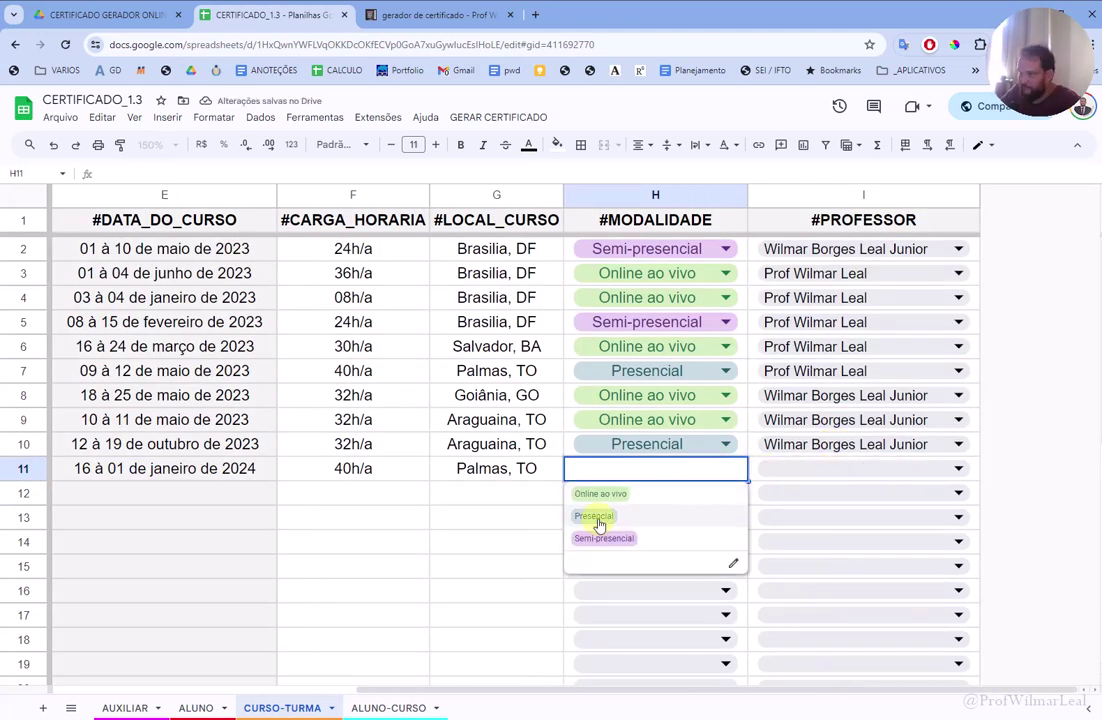
{"action": "left_click", "coordinate": [597, 543]}
{"action": "left_click", "coordinate": [772, 470]}
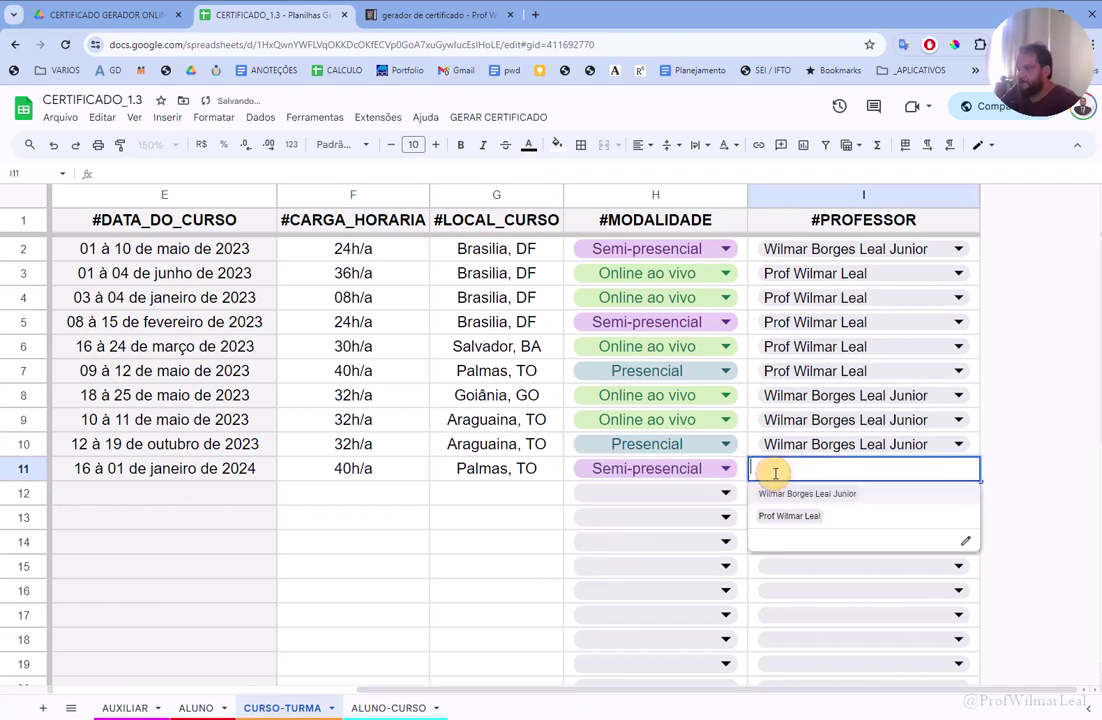
{"action": "left_click", "coordinate": [797, 495]}
{"action": "left_click", "coordinate": [812, 468]}
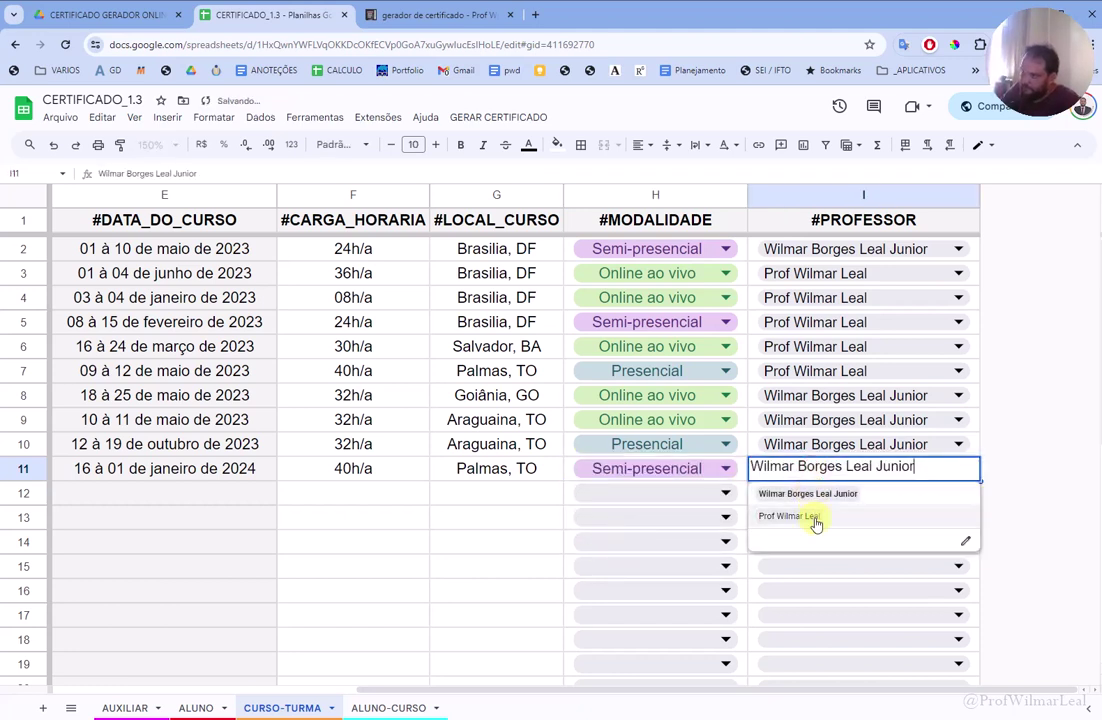
{"action": "left_click", "coordinate": [812, 520]}
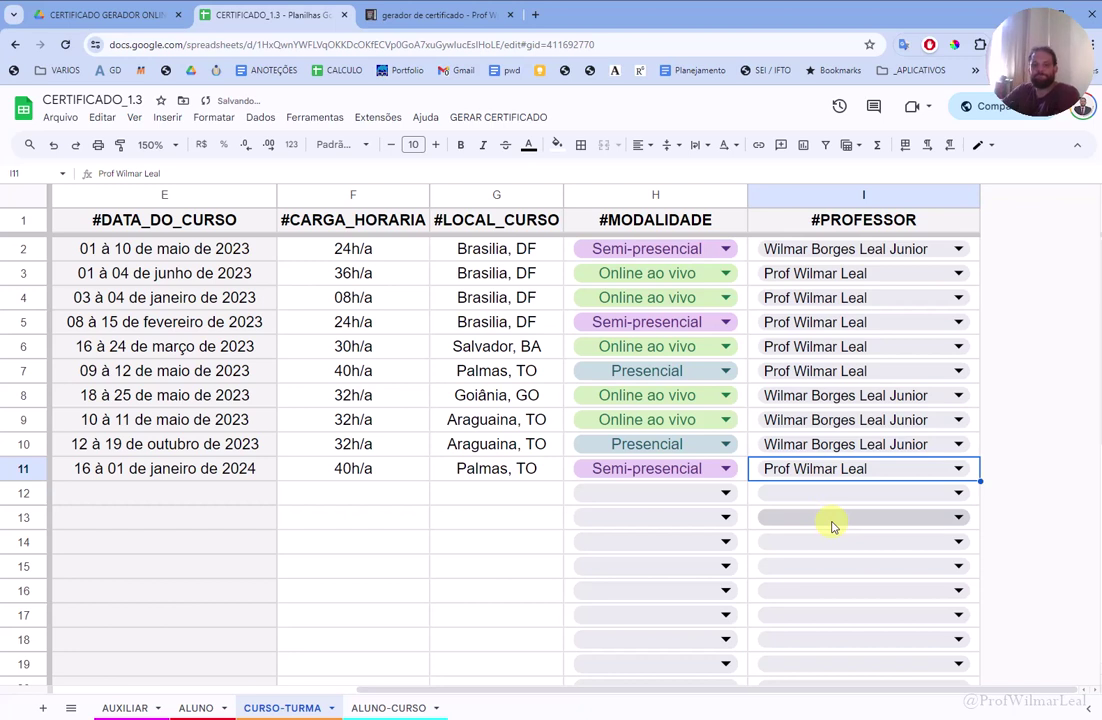
{"action": "left_click", "coordinate": [392, 708]}
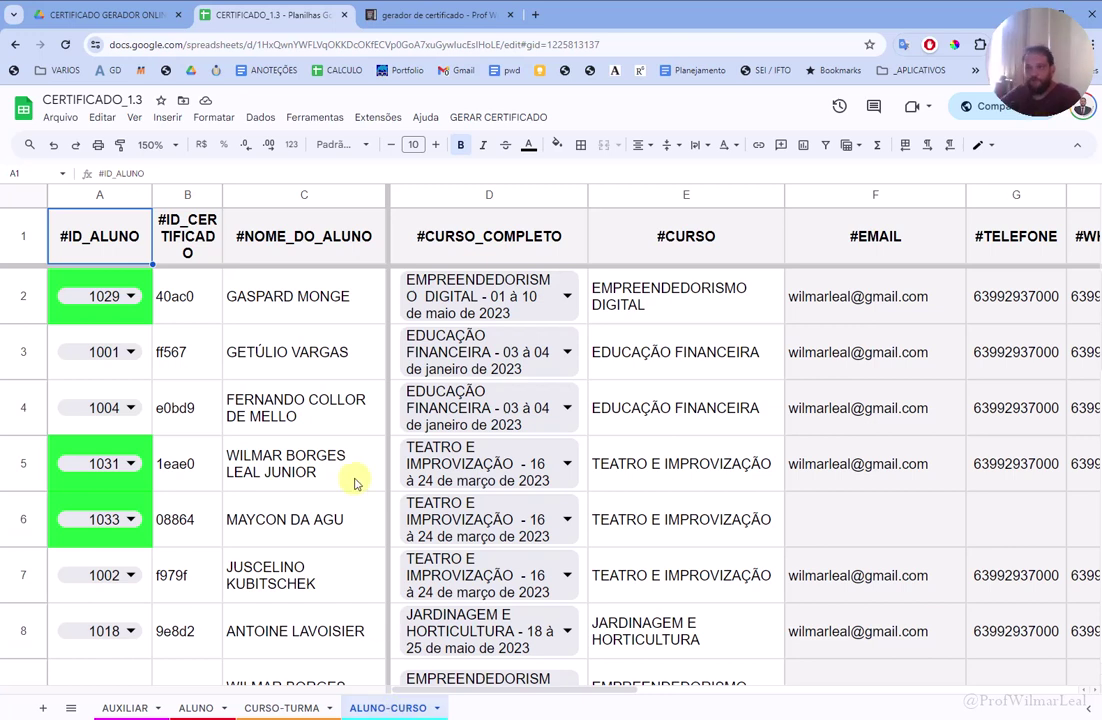
Pick student 1034 in ALUNO-CURSO A18 and check its auto-filled certificate ID formula
{"action": "scroll", "coordinate": [357, 491], "scroll_direction": "down", "scroll_amount": 2}
{"action": "scroll", "coordinate": [320, 499], "scroll_direction": "down", "scroll_amount": 3}
{"action": "scroll", "coordinate": [320, 503], "scroll_direction": "down", "scroll_amount": 5}
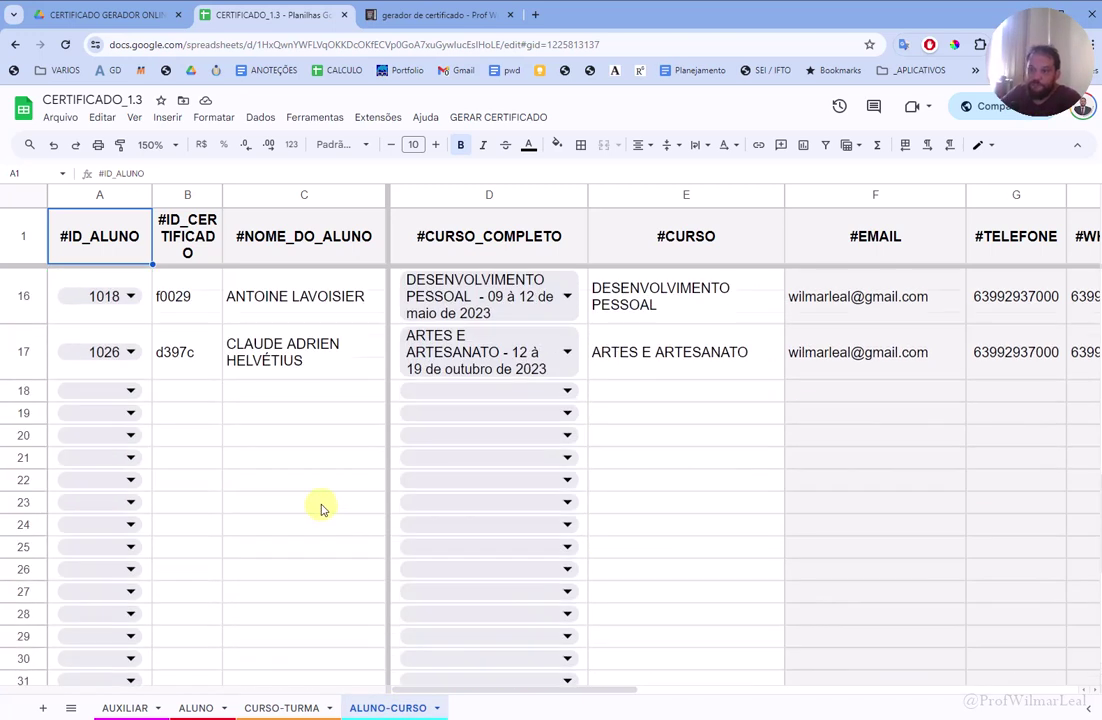
{"action": "scroll", "coordinate": [320, 505], "scroll_direction": "up", "scroll_amount": 1}
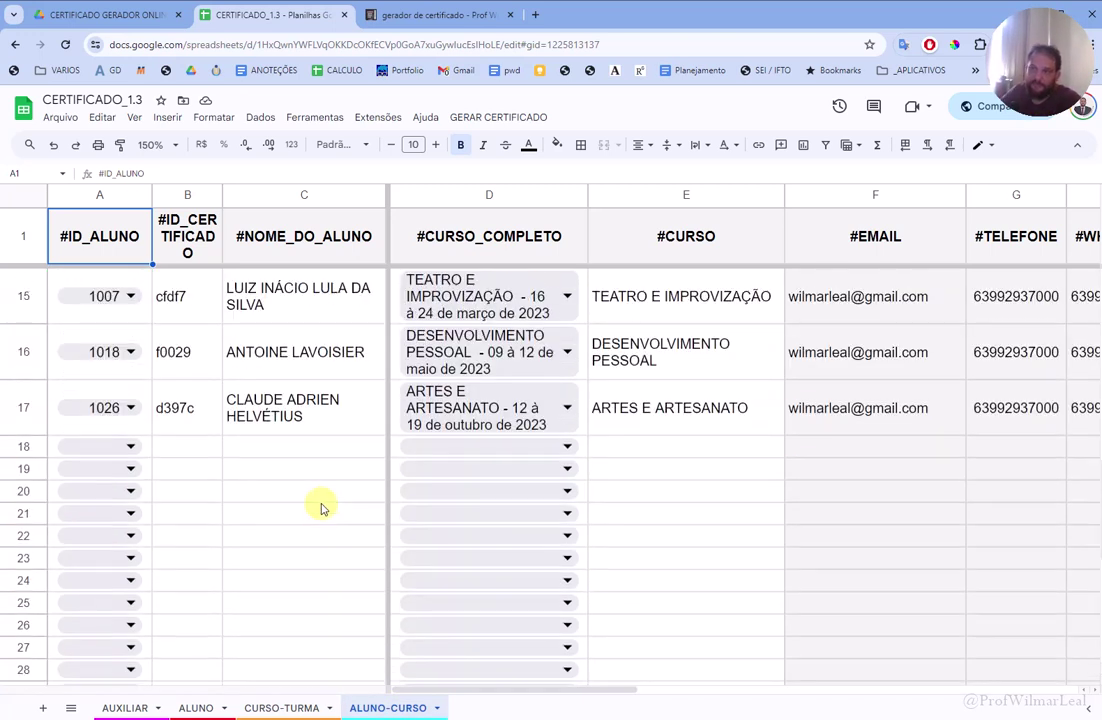
{"action": "left_click", "coordinate": [128, 446]}
{"action": "left_click_drag", "start_coordinate": [175, 475], "coordinate": [190, 710]}
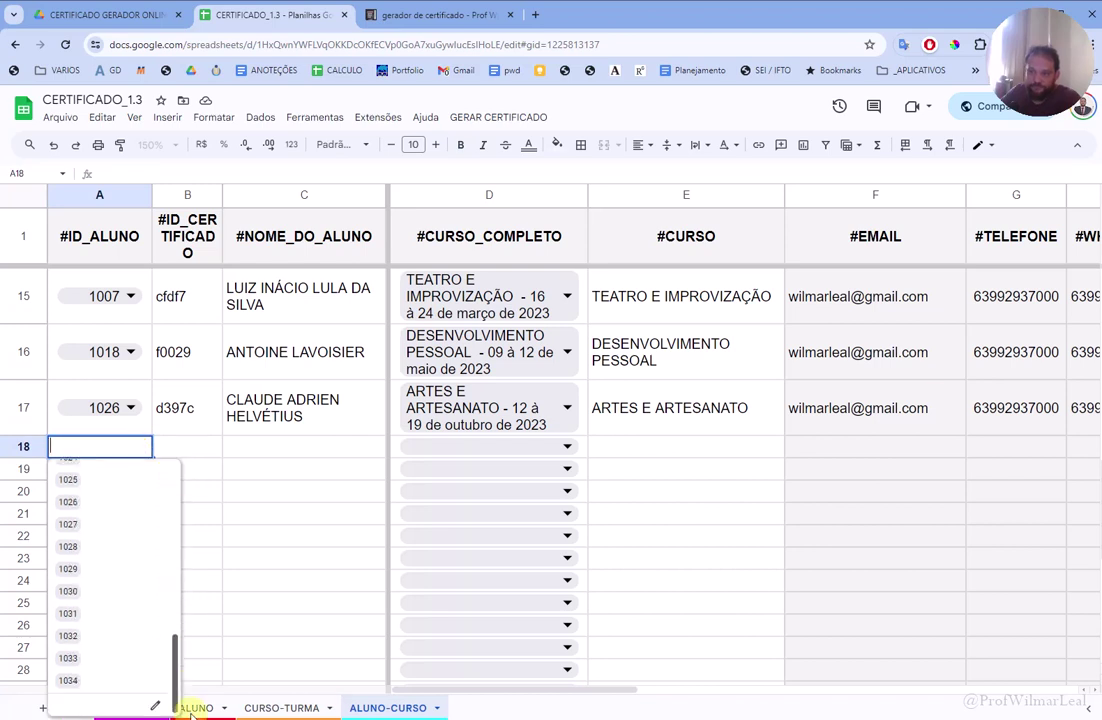
{"action": "left_click", "coordinate": [92, 682]}
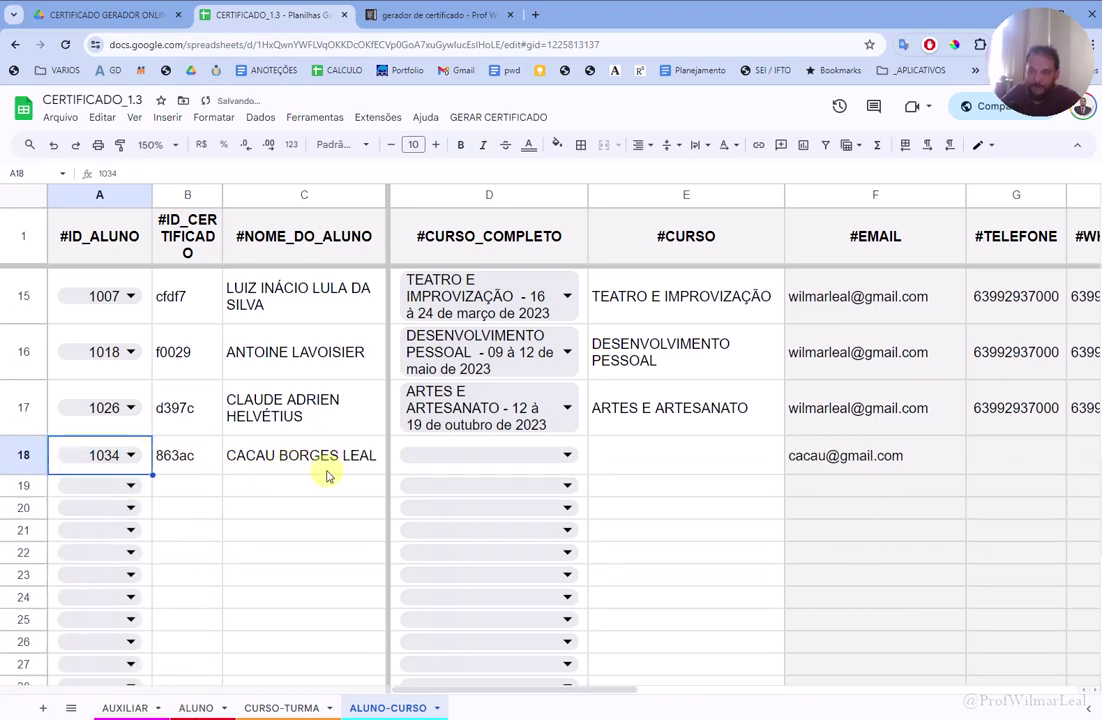
{"action": "left_click", "coordinate": [192, 455]}
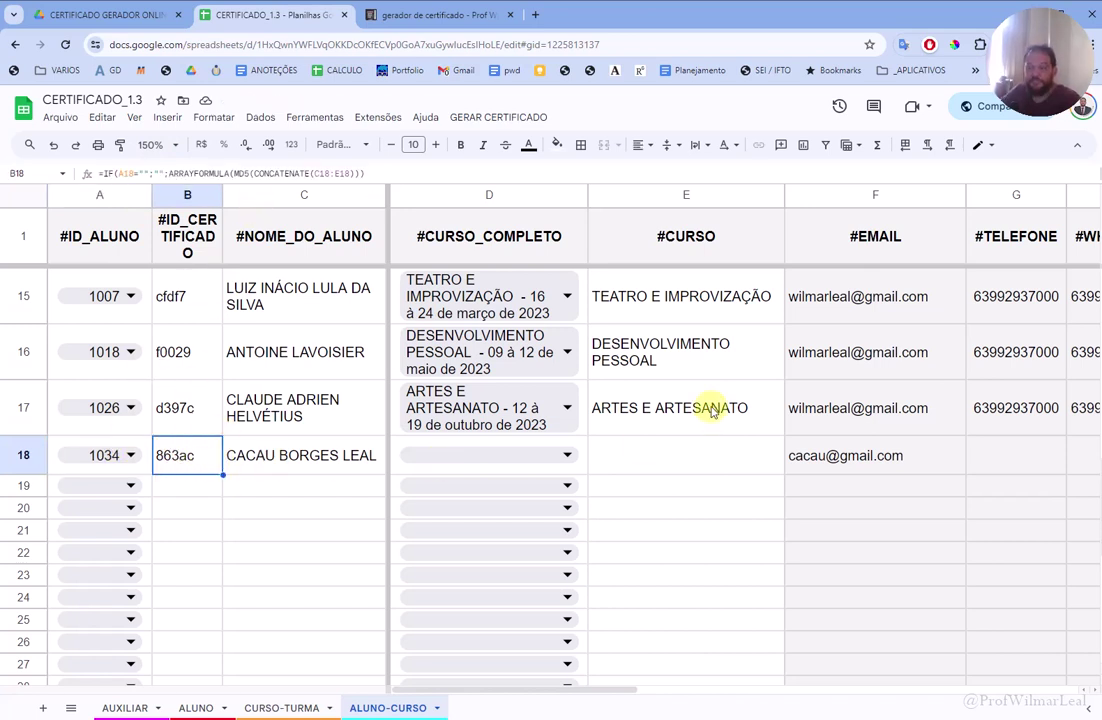
Try several courses in D18, settling on GATO E SEU AUTOCONHECIMENTO - 16 à 01 de janeiro de 2024
{"action": "left_click", "coordinate": [567, 455]}
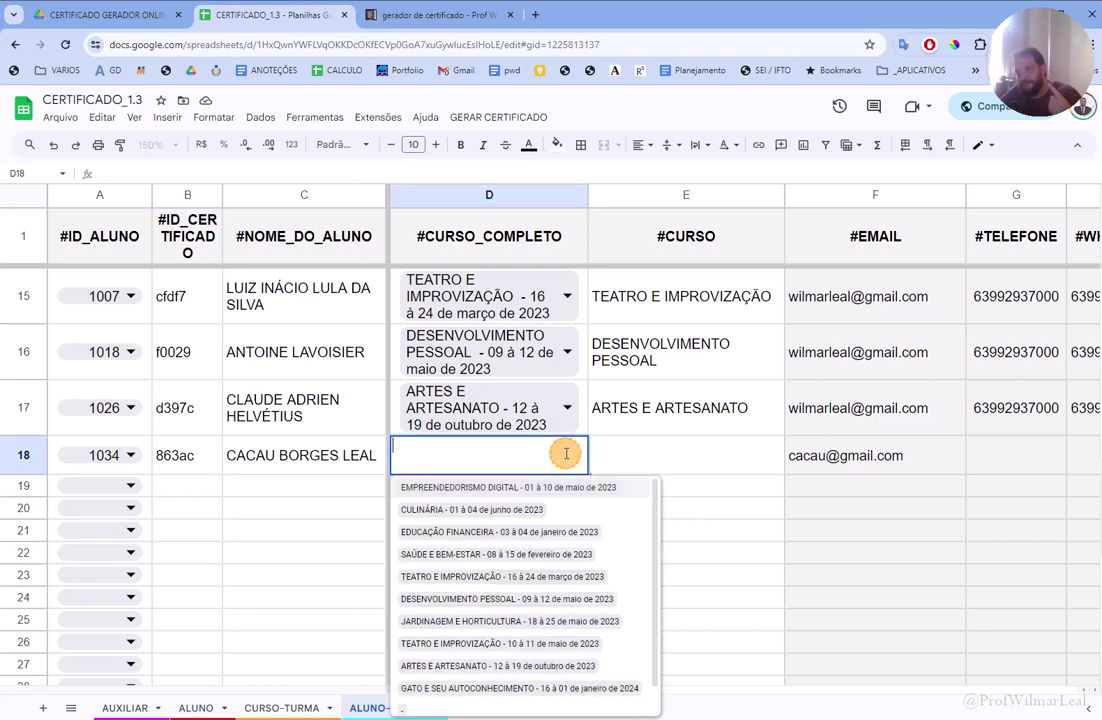
{"action": "scroll", "coordinate": [567, 523], "scroll_direction": "down", "scroll_amount": 1}
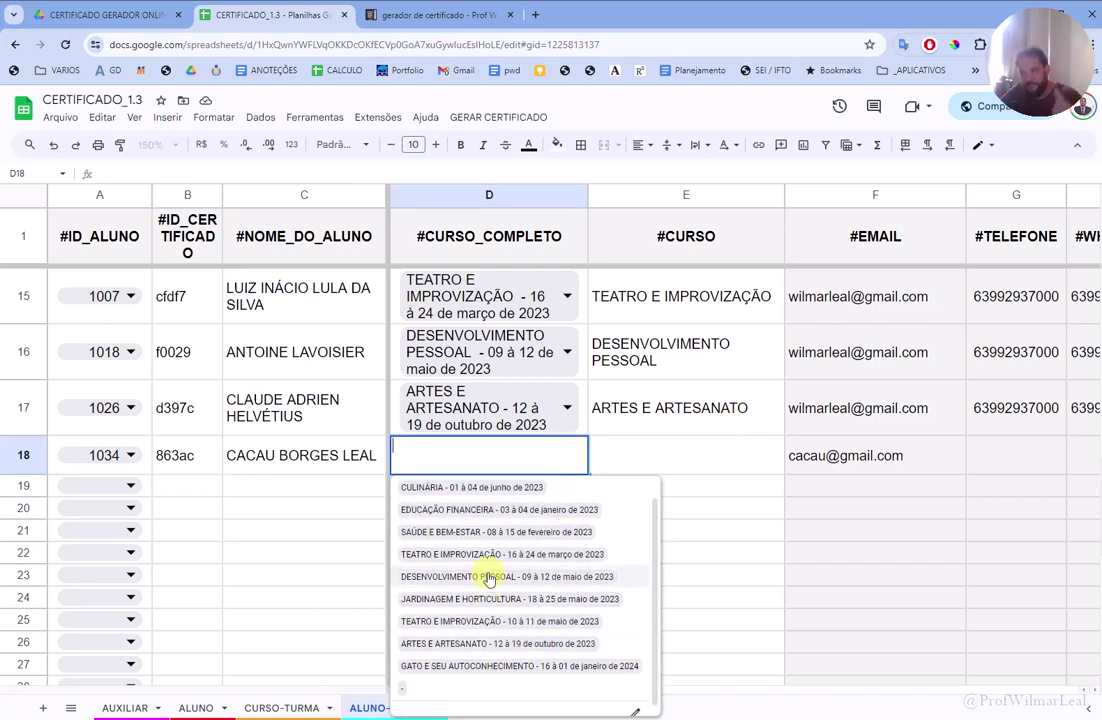
{"action": "scroll", "coordinate": [470, 545], "scroll_direction": "up", "scroll_amount": 1}
{"action": "left_click", "coordinate": [438, 511]}
{"action": "left_click", "coordinate": [567, 463]}
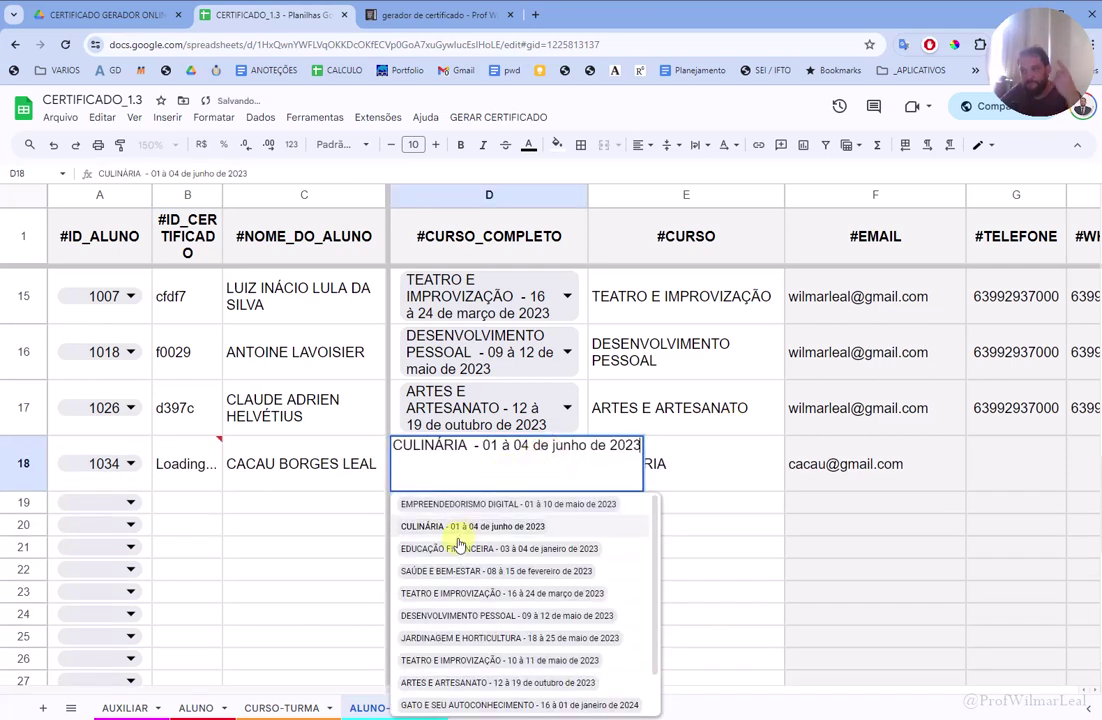
{"action": "left_click", "coordinate": [473, 546]}
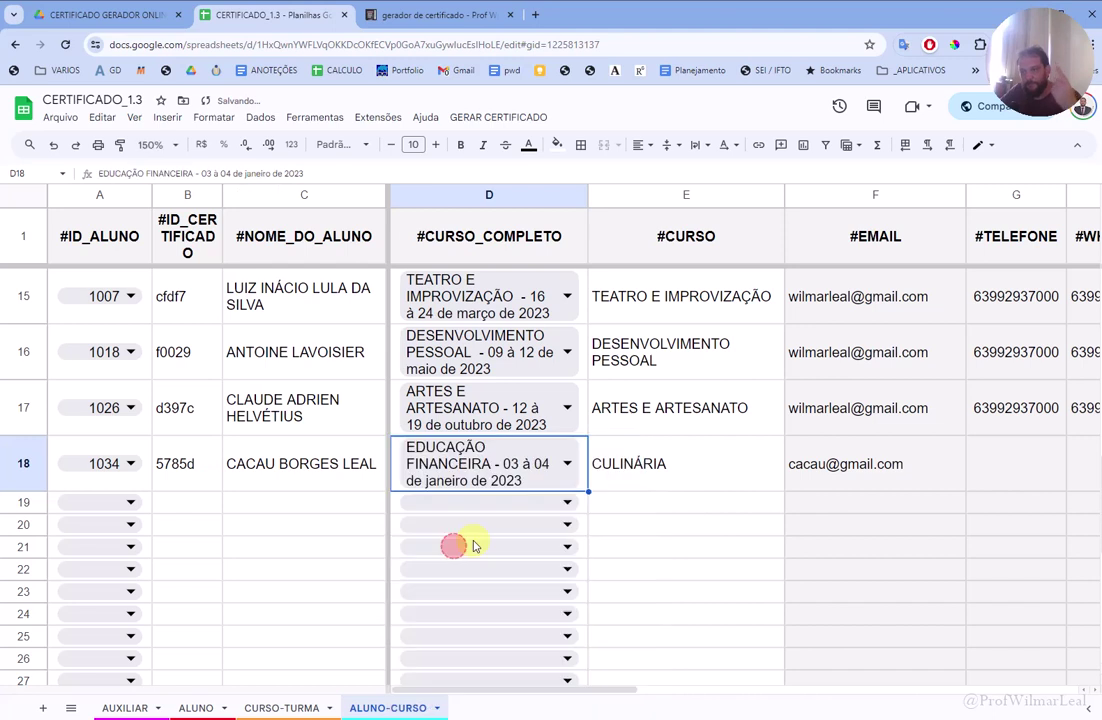
{"action": "left_click", "coordinate": [183, 479]}
{"action": "left_click", "coordinate": [543, 470]}
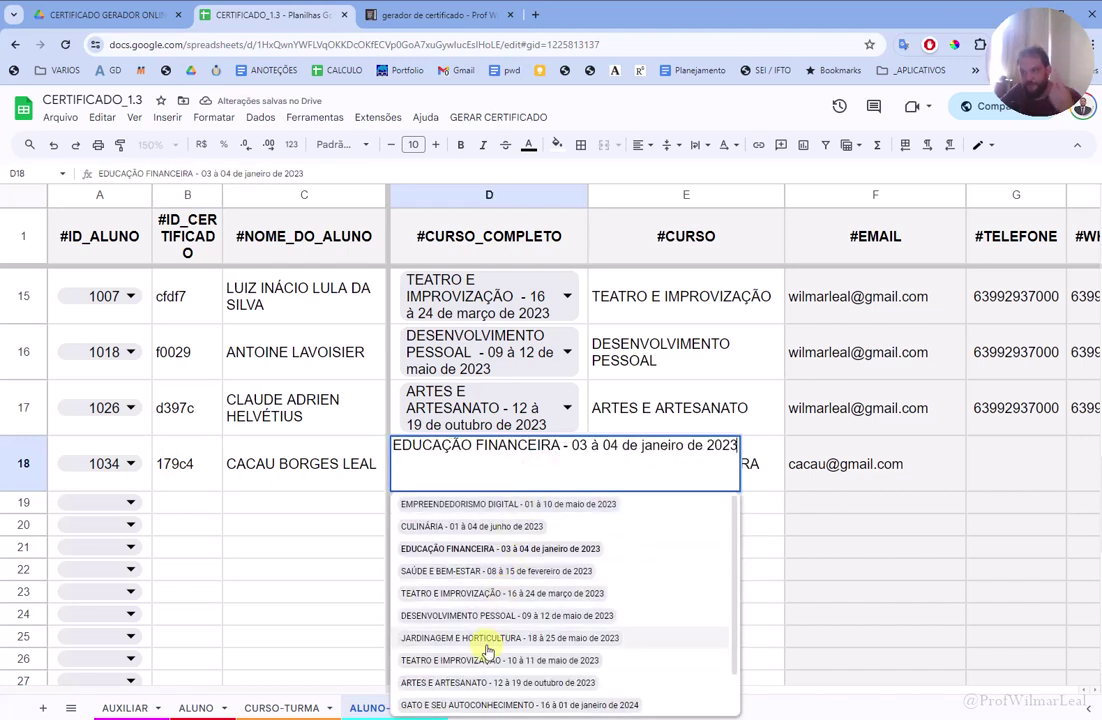
{"action": "left_click", "coordinate": [487, 640]}
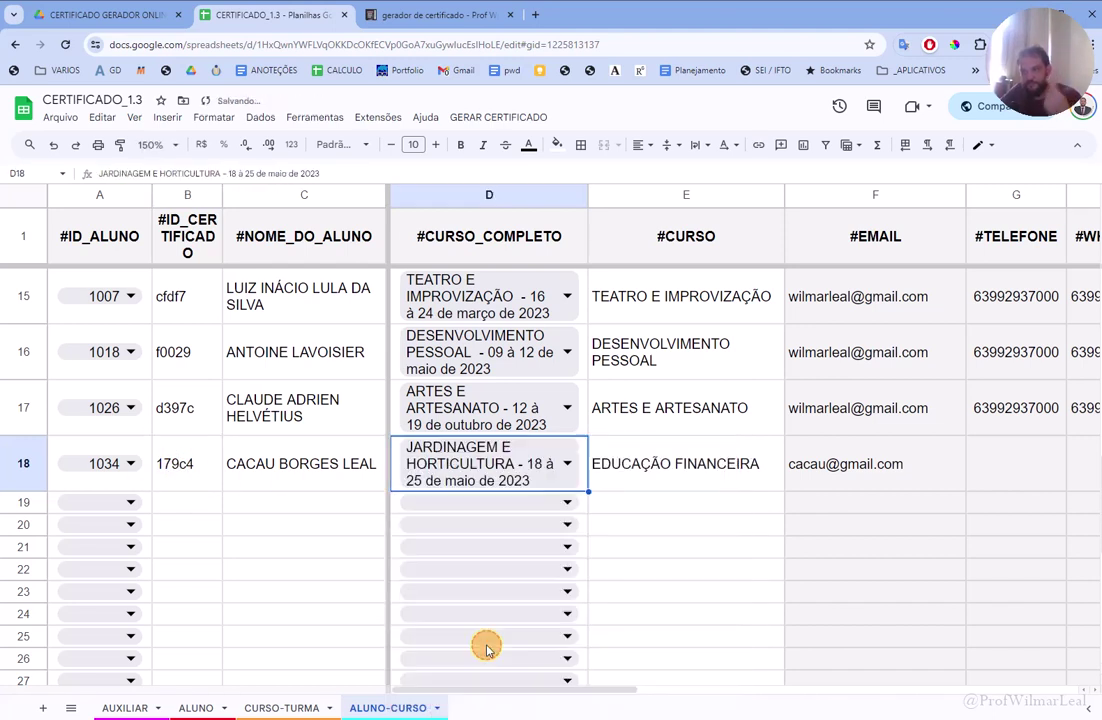
{"action": "left_click", "coordinate": [527, 466]}
{"action": "left_click", "coordinate": [462, 705]}
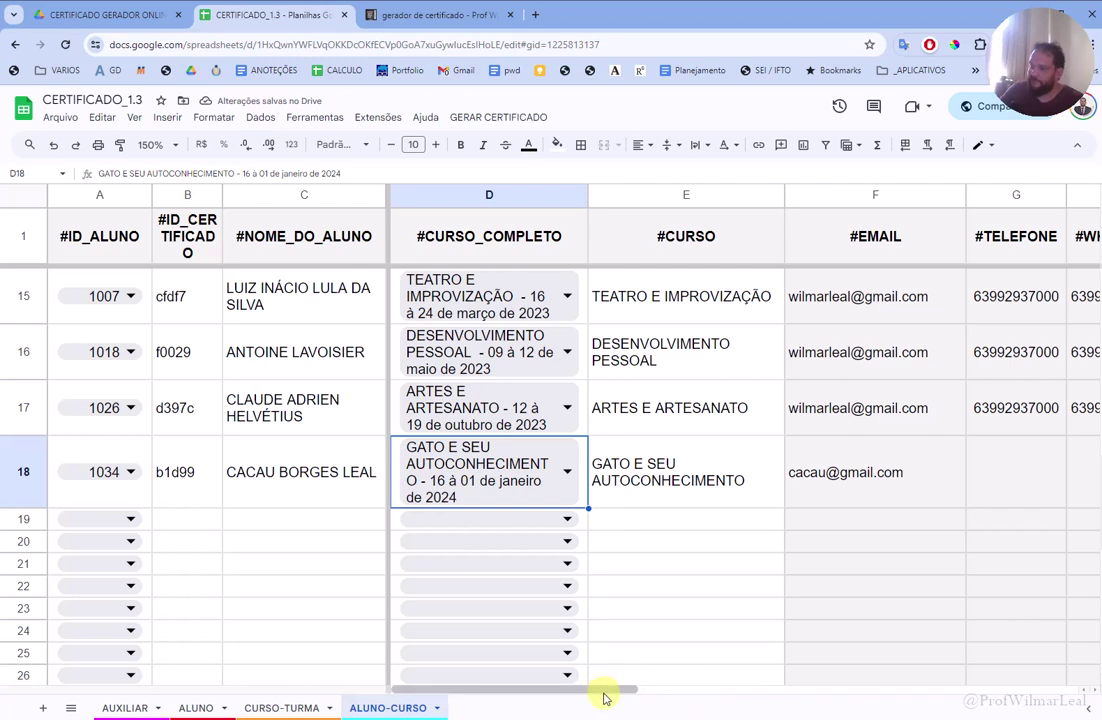
{"action": "left_click_drag", "start_coordinate": [604, 696], "coordinate": [706, 700]}
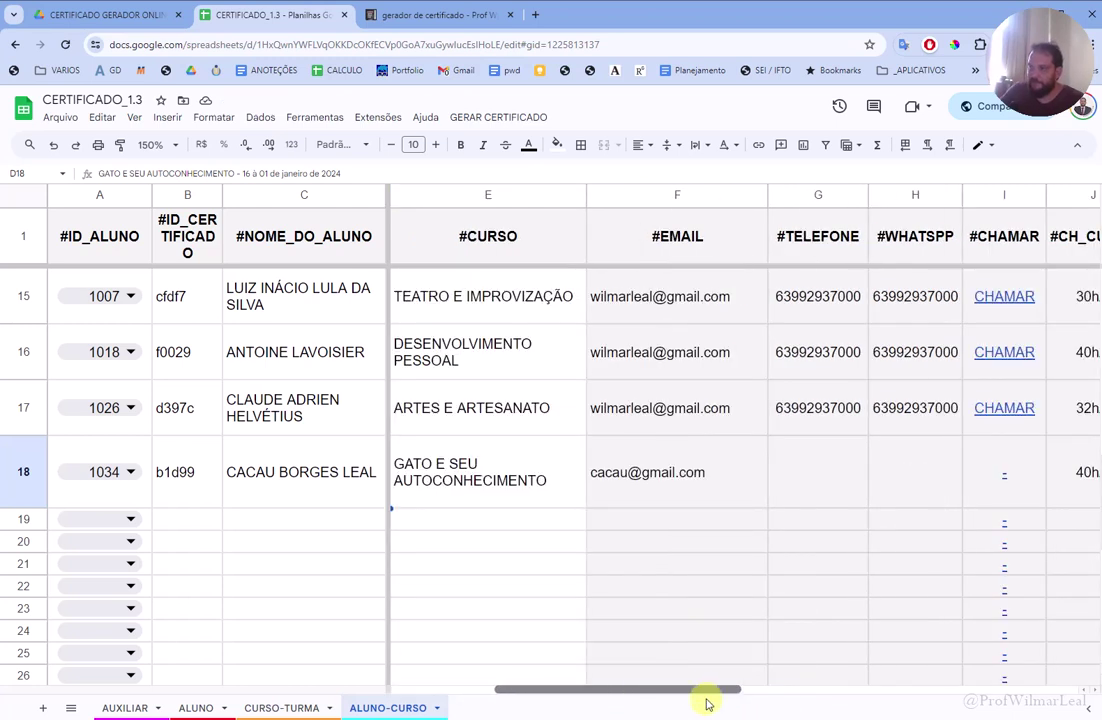
Check row 18's e-mail lookup formula and set its status to GERAR
{"action": "left_click", "coordinate": [679, 470]}
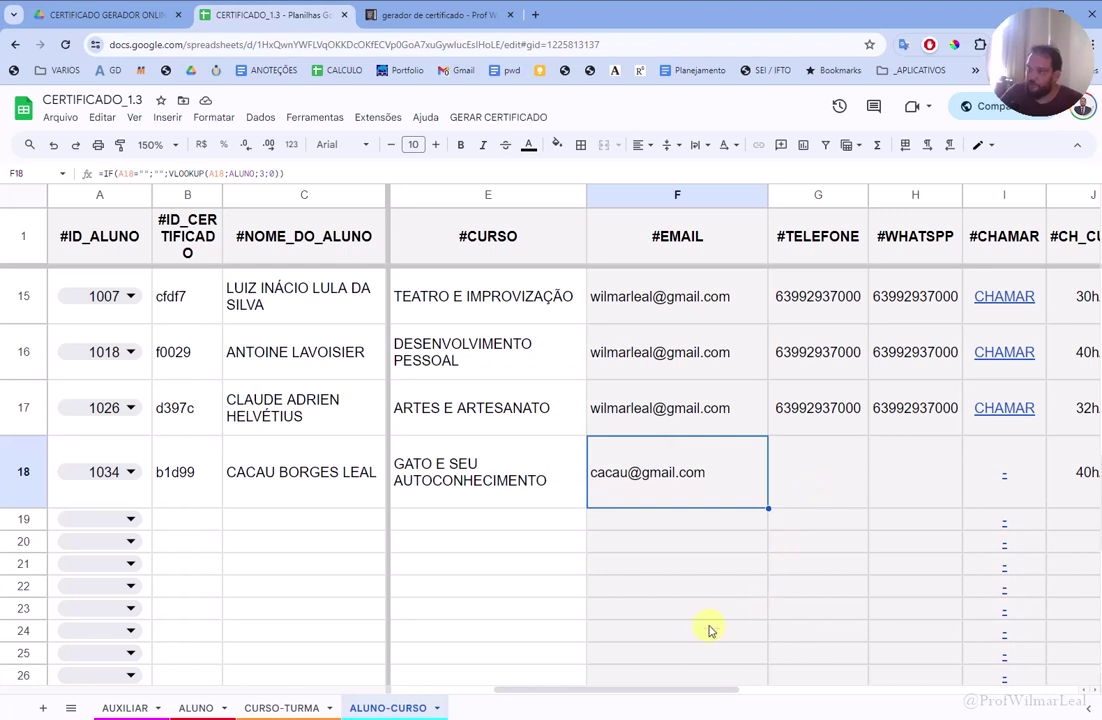
{"action": "left_click_drag", "start_coordinate": [713, 690], "coordinate": [883, 695]}
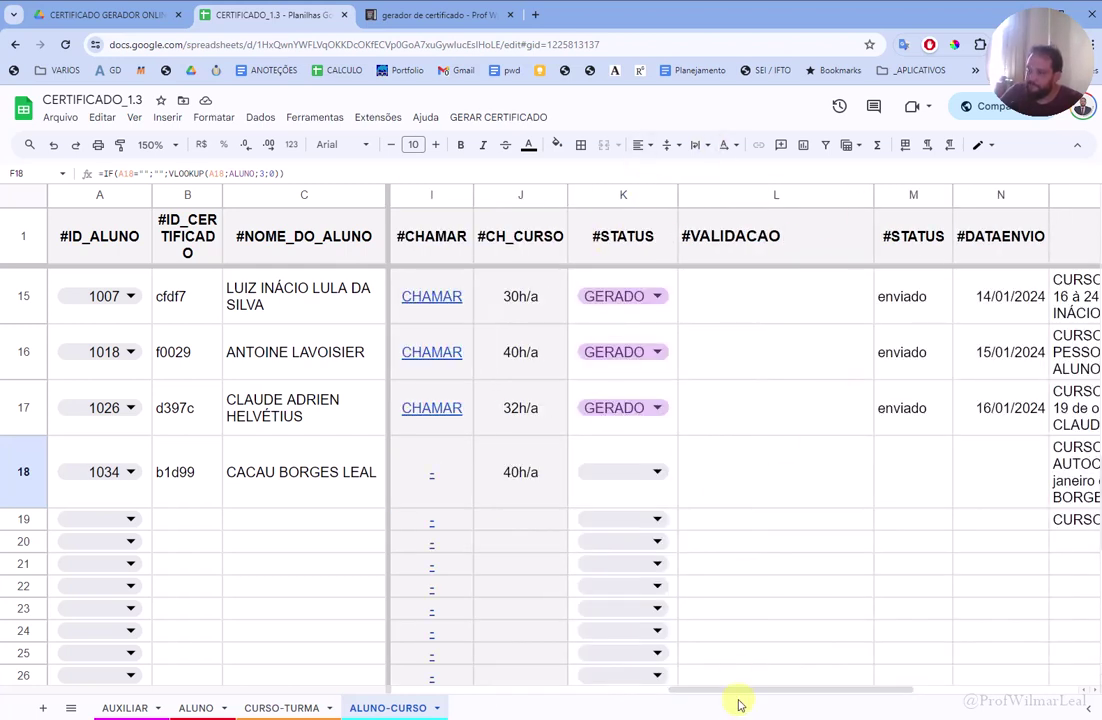
{"action": "left_click_drag", "start_coordinate": [745, 697], "coordinate": [738, 696]}
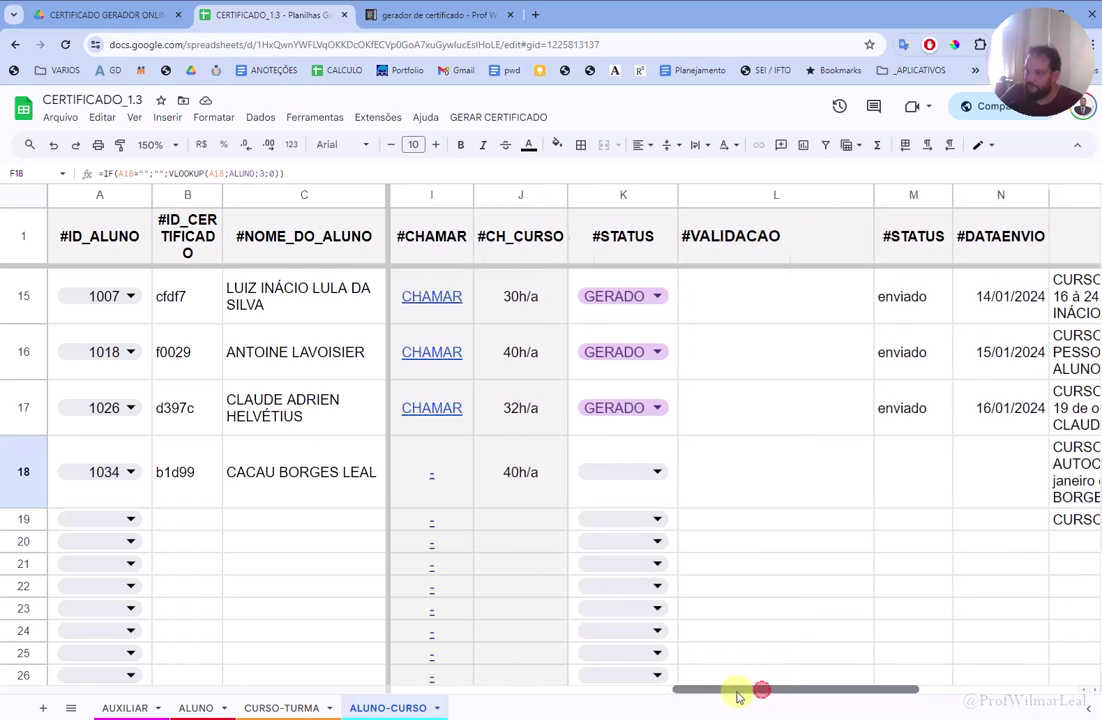
{"action": "left_click", "coordinate": [612, 474]}
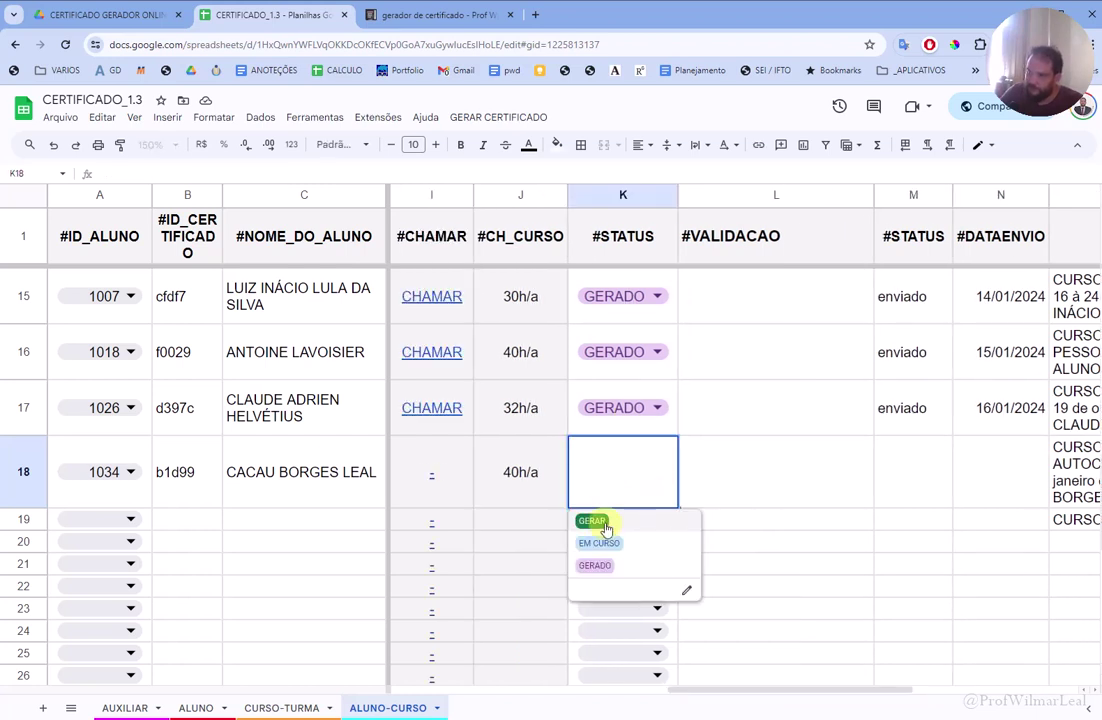
{"action": "left_click", "coordinate": [603, 520]}
Set rows 16 and 17 to EM CURSO, filling the status down from K16
{"action": "left_click", "coordinate": [650, 409]}
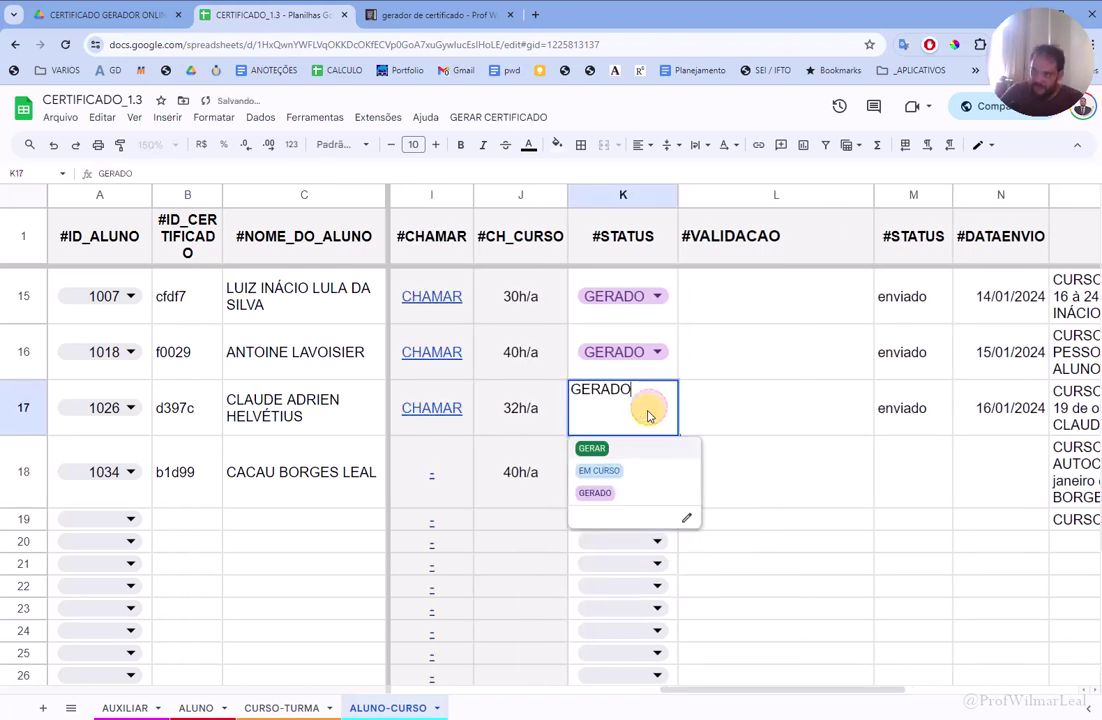
{"action": "left_click", "coordinate": [594, 449]}
{"action": "left_click", "coordinate": [634, 355]}
{"action": "left_click", "coordinate": [619, 404]}
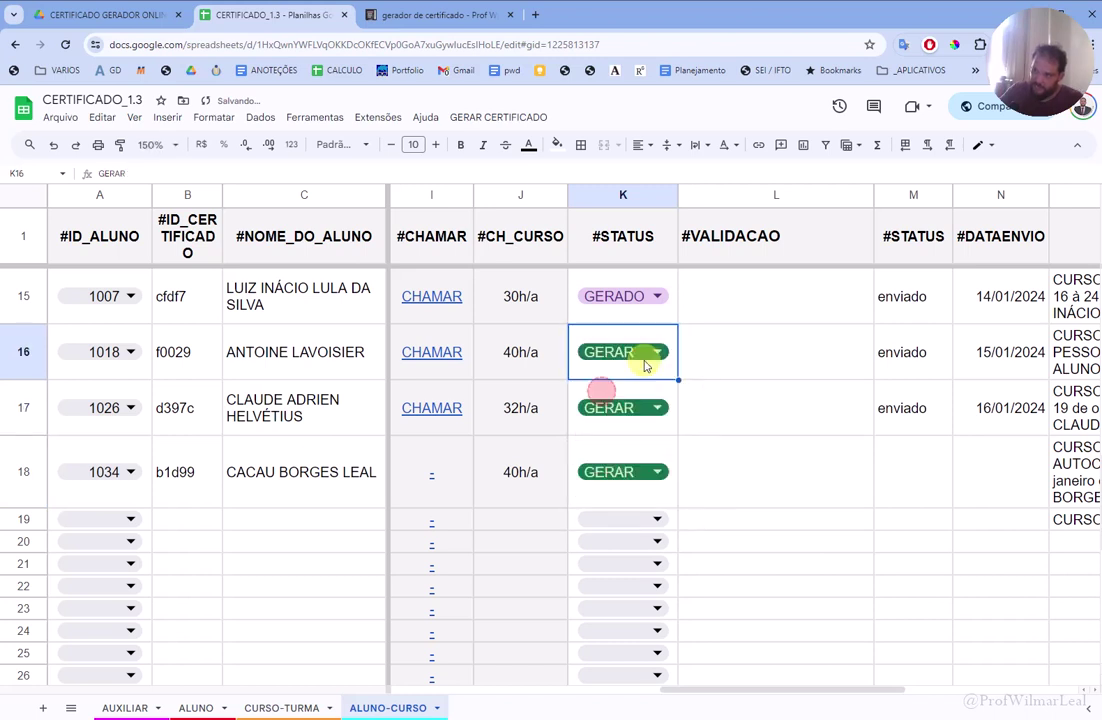
{"action": "left_click", "coordinate": [655, 355]}
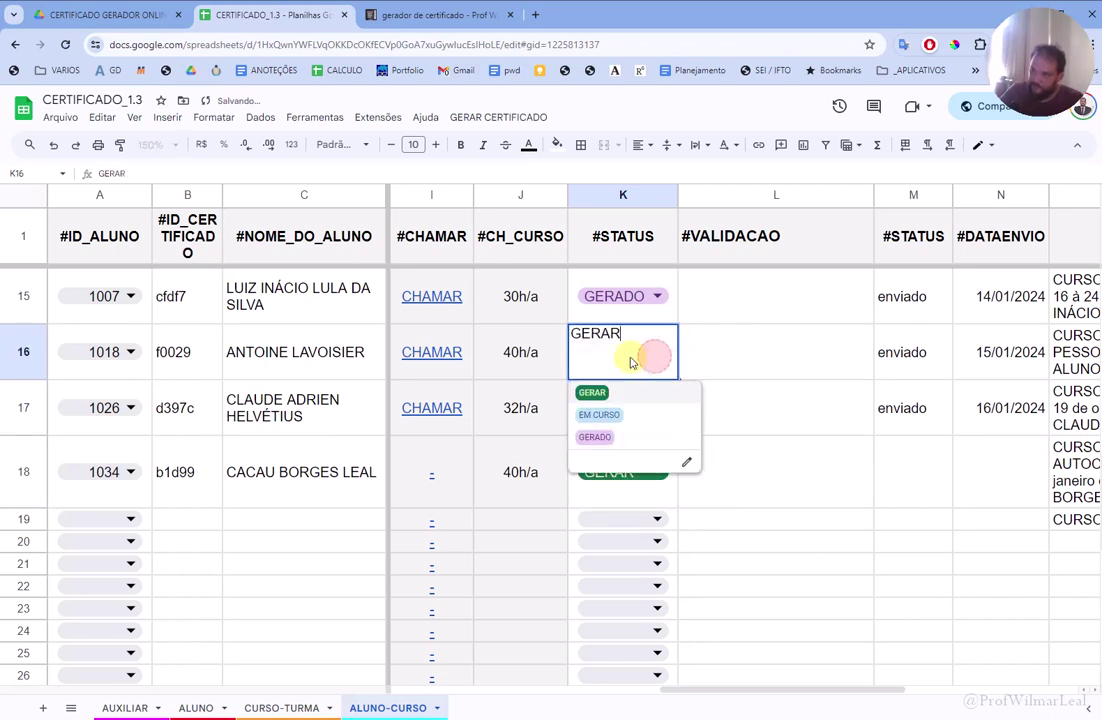
{"action": "left_click", "coordinate": [668, 408]}
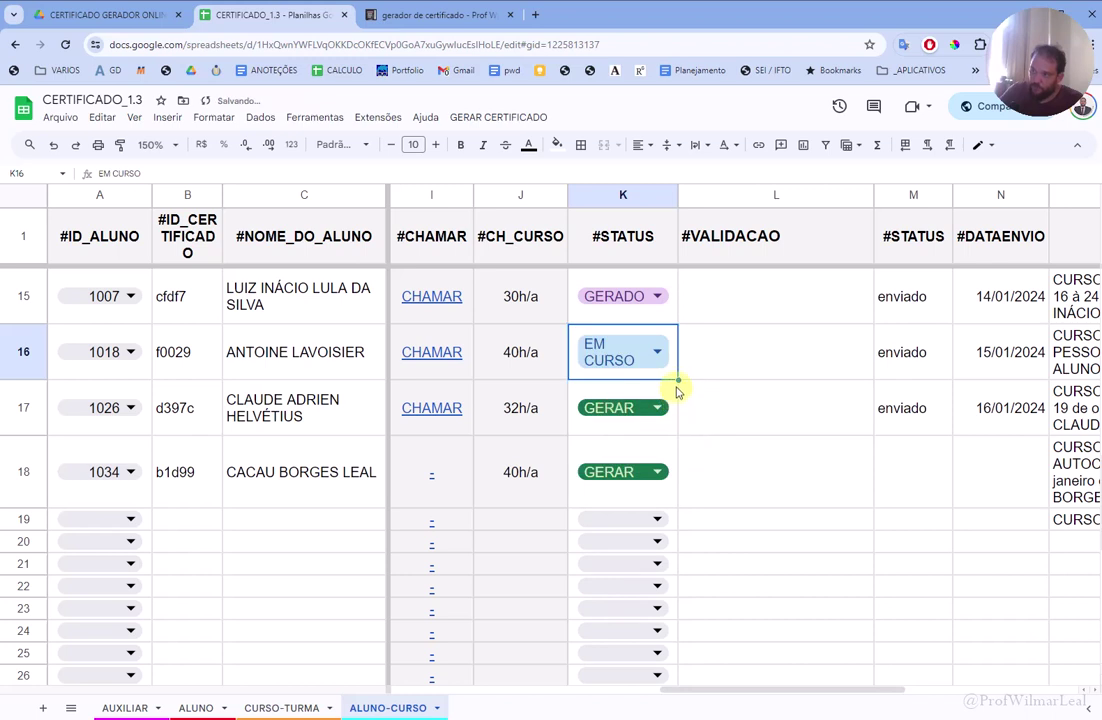
{"action": "left_click_drag", "start_coordinate": [678, 381], "coordinate": [655, 412]}
{"action": "left_click", "coordinate": [757, 411]}
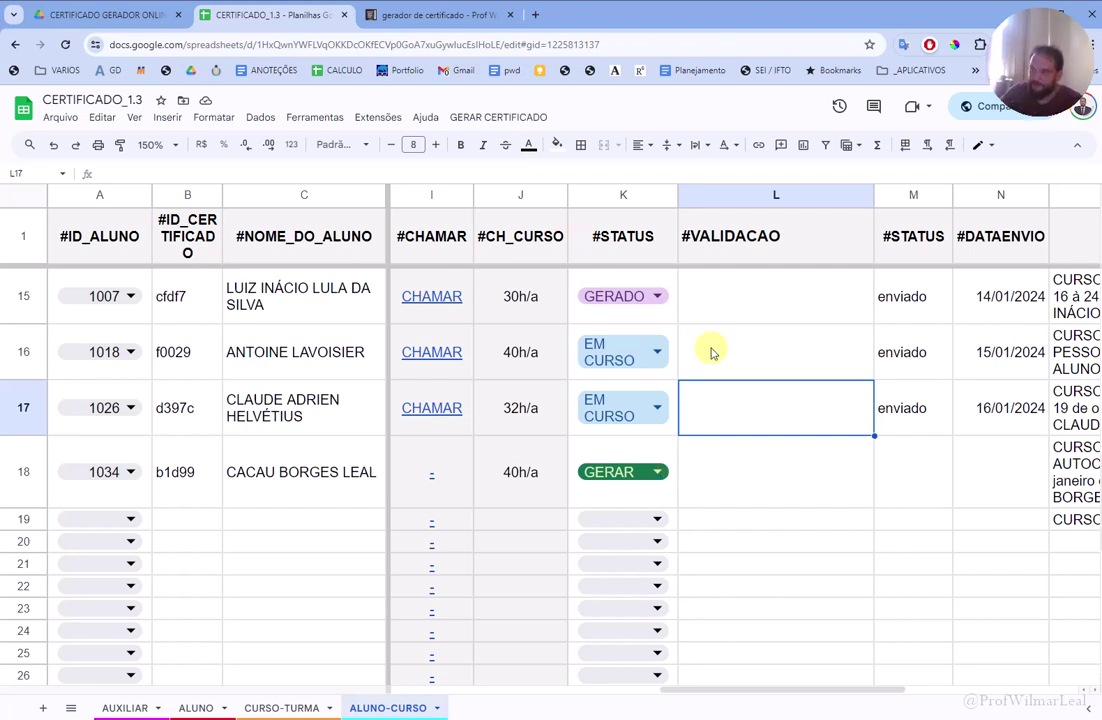
Mark the certificates in rows 2 and 6 as GERADO
{"action": "left_click", "coordinate": [743, 457]}
{"action": "left_click", "coordinate": [480, 117]}
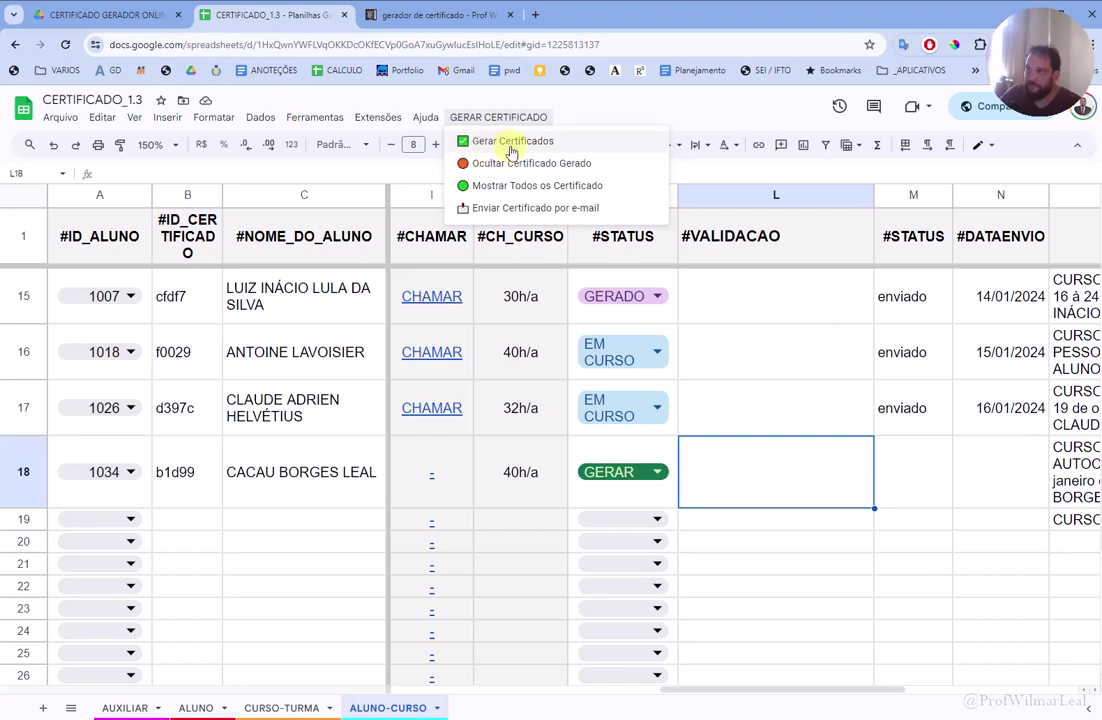
{"action": "left_click", "coordinate": [684, 395]}
{"action": "scroll", "coordinate": [670, 420], "scroll_direction": "up", "scroll_amount": 10}
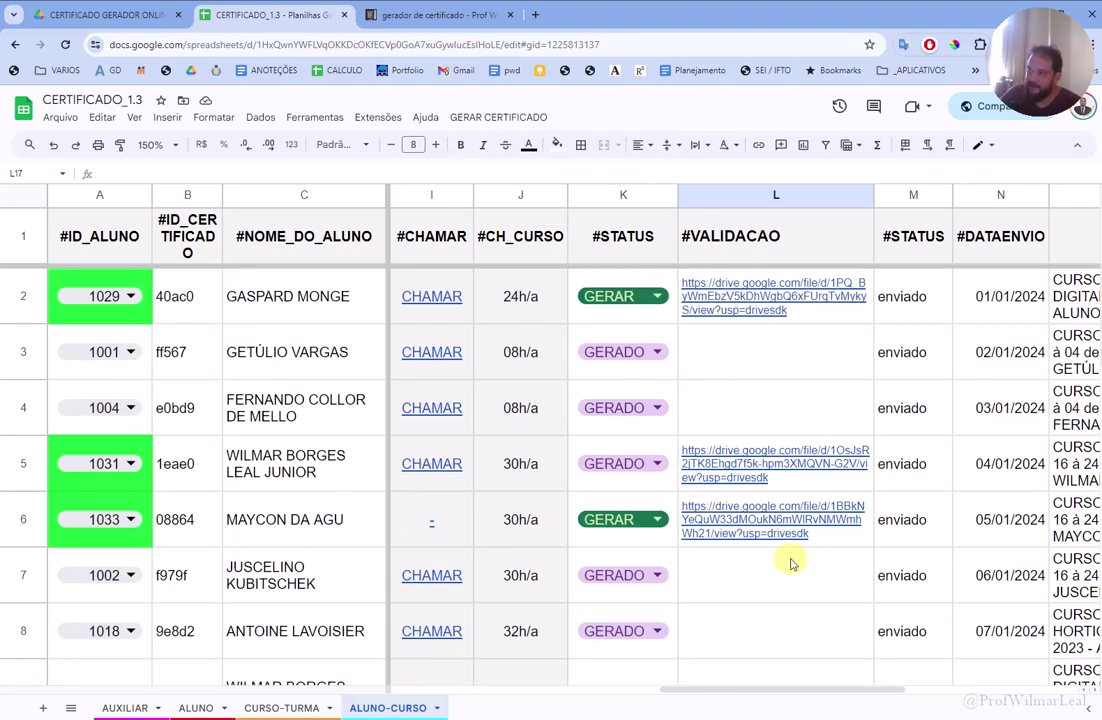
{"action": "left_click", "coordinate": [653, 298]}
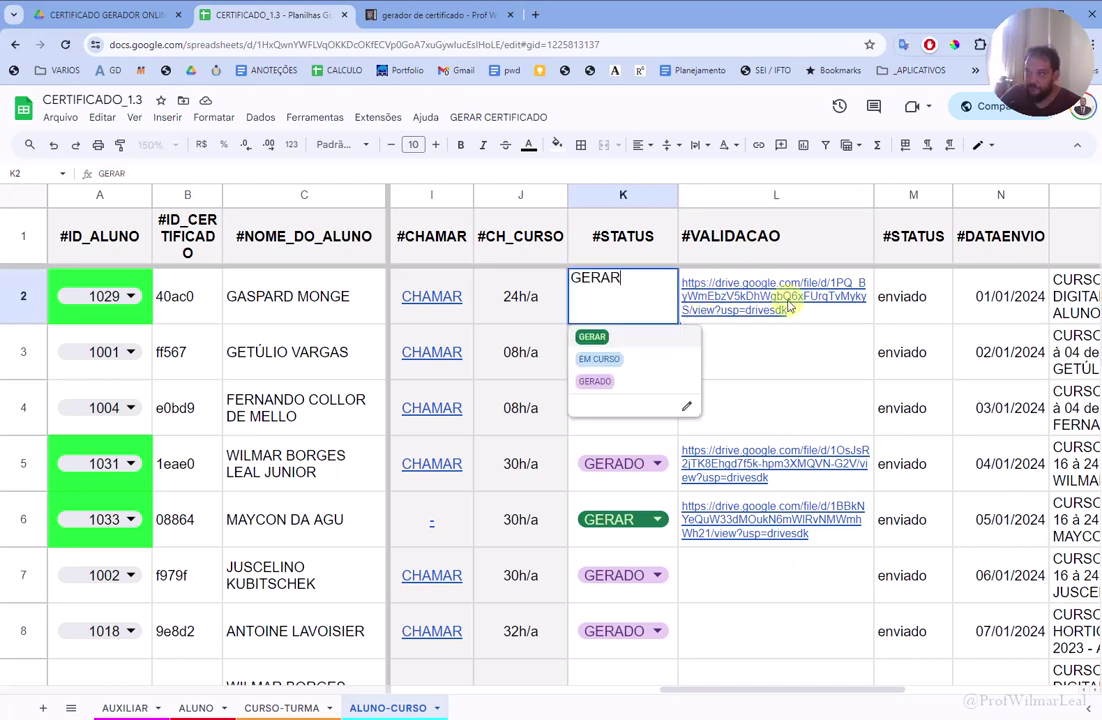
{"action": "left_click", "coordinate": [595, 382]}
{"action": "left_click", "coordinate": [652, 519]}
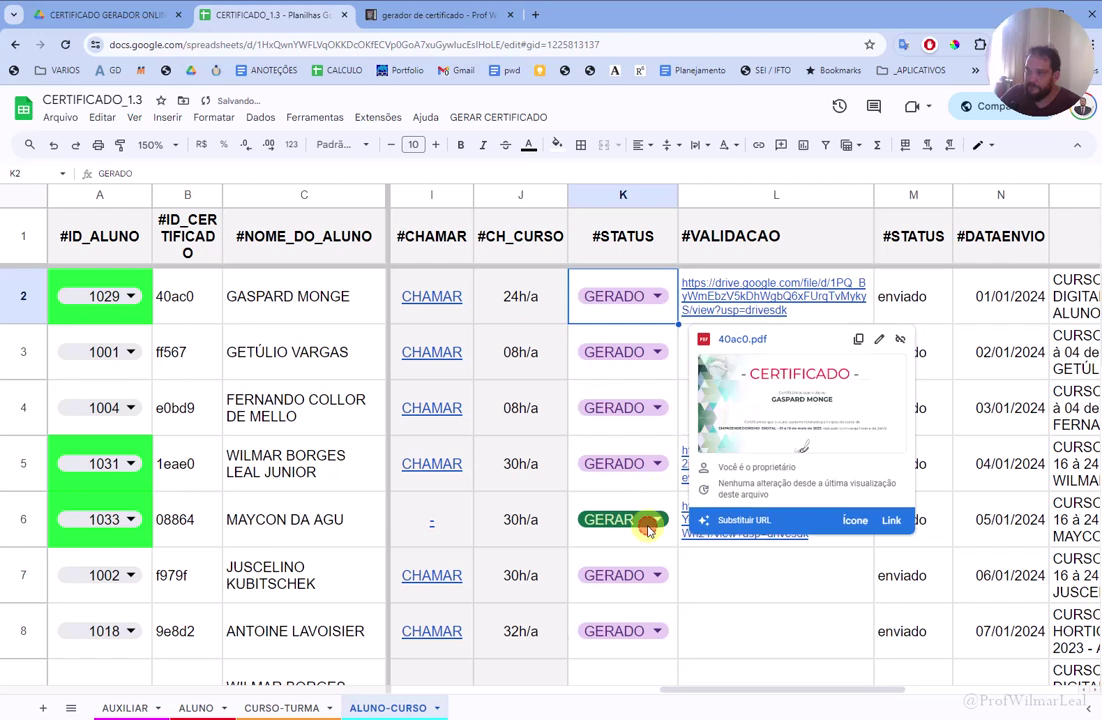
{"action": "left_click", "coordinate": [612, 603]}
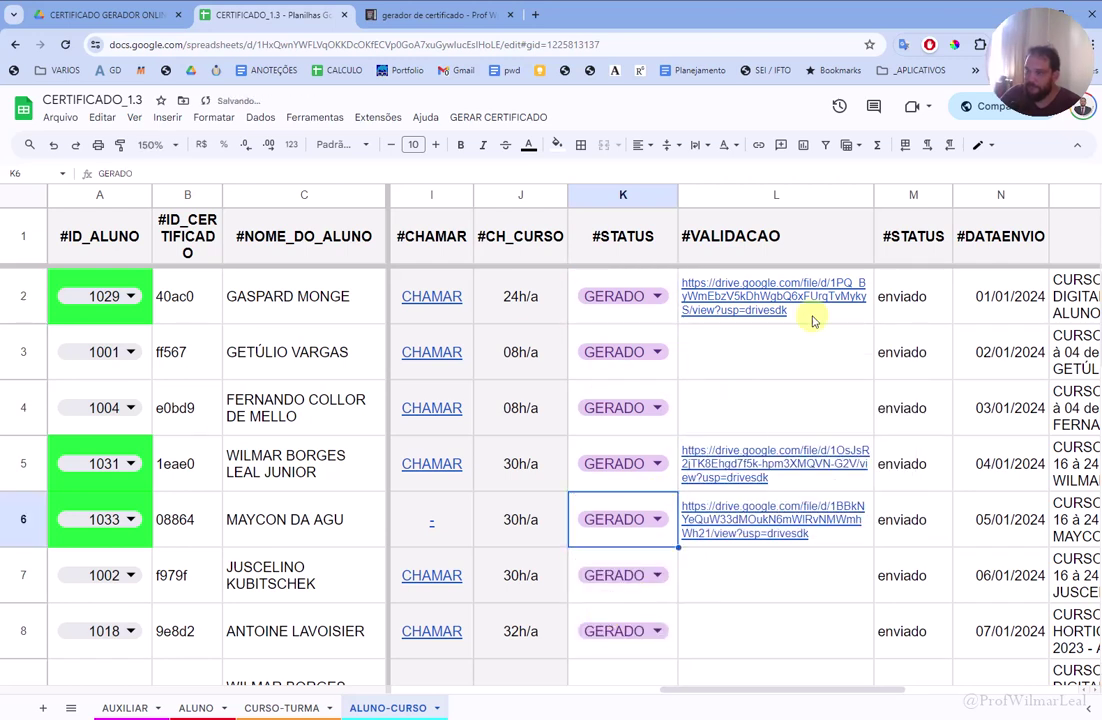
{"action": "left_click", "coordinate": [770, 371]}
Run Gerar Certificados for row 18, producing the Drive PDF b1d99.pdf
{"action": "scroll", "coordinate": [770, 371], "scroll_direction": "down", "scroll_amount": 3}
{"action": "scroll", "coordinate": [766, 376], "scroll_direction": "down", "scroll_amount": 3}
{"action": "scroll", "coordinate": [740, 390], "scroll_direction": "down", "scroll_amount": 2}
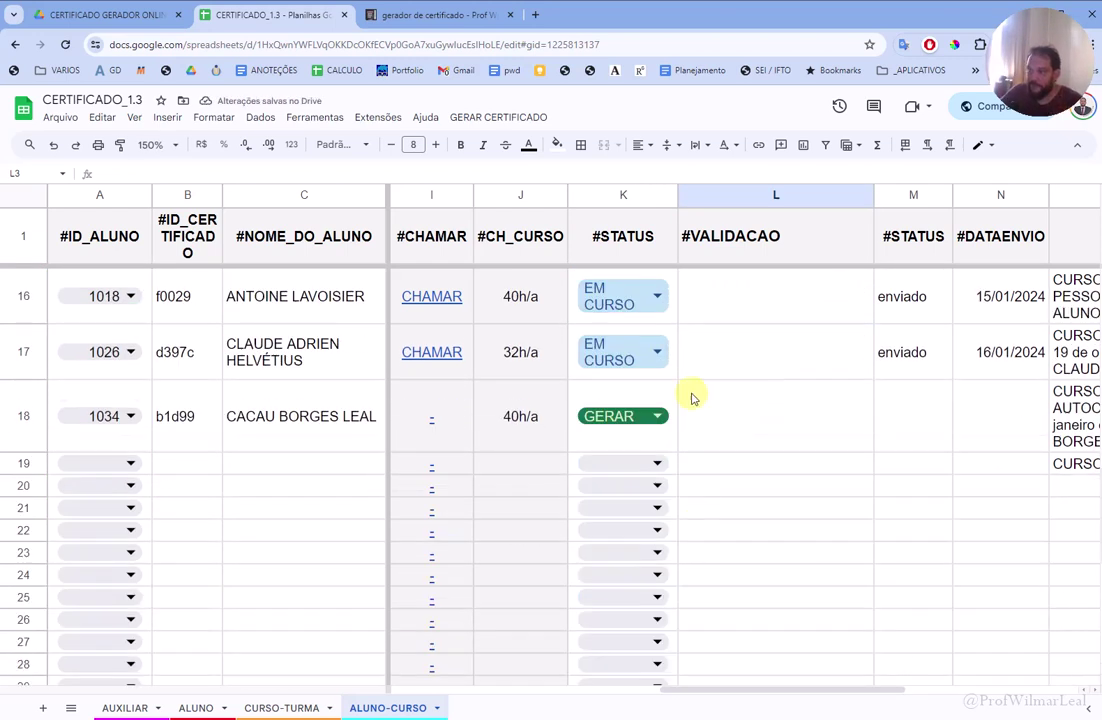
{"action": "left_click", "coordinate": [728, 416]}
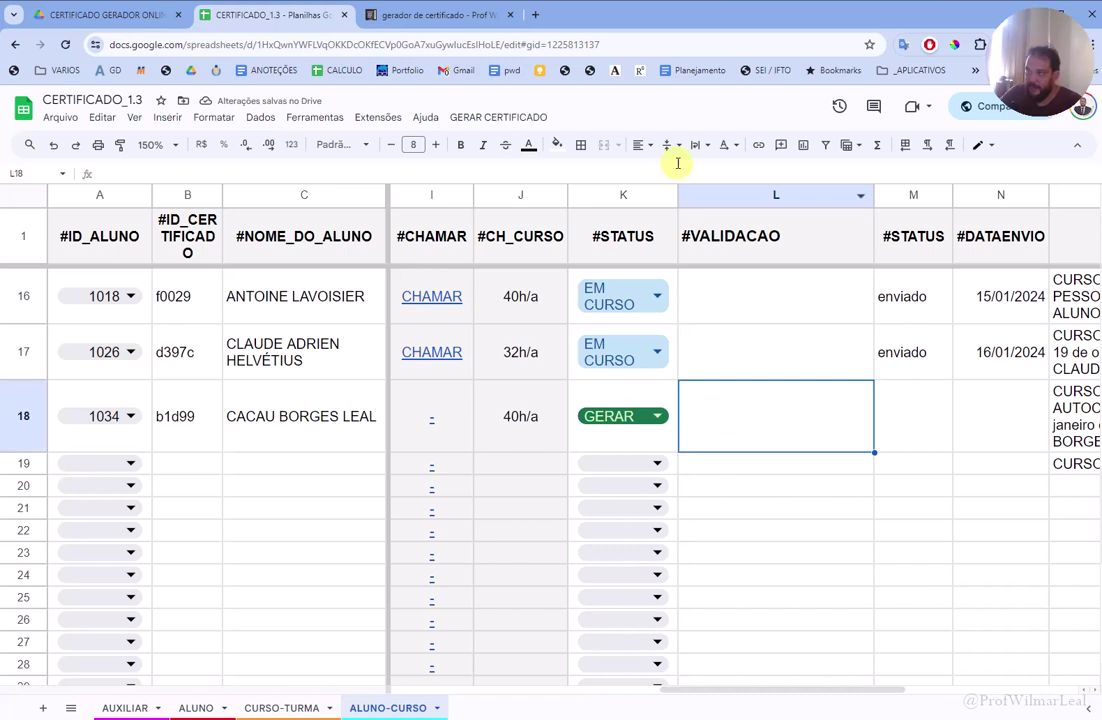
{"action": "left_click", "coordinate": [530, 117]}
{"action": "left_click", "coordinate": [510, 145]}
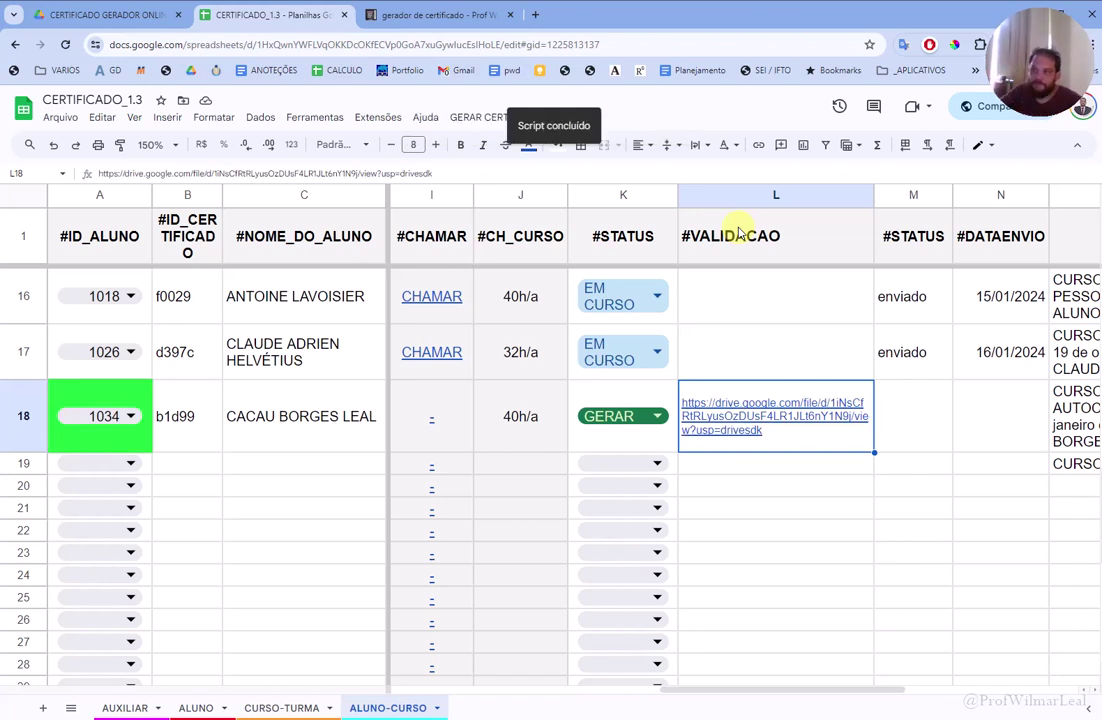
Set row 18's status to GERADO and preview its linked PDF
{"action": "left_click", "coordinate": [641, 422]}
{"action": "left_click", "coordinate": [592, 509]}
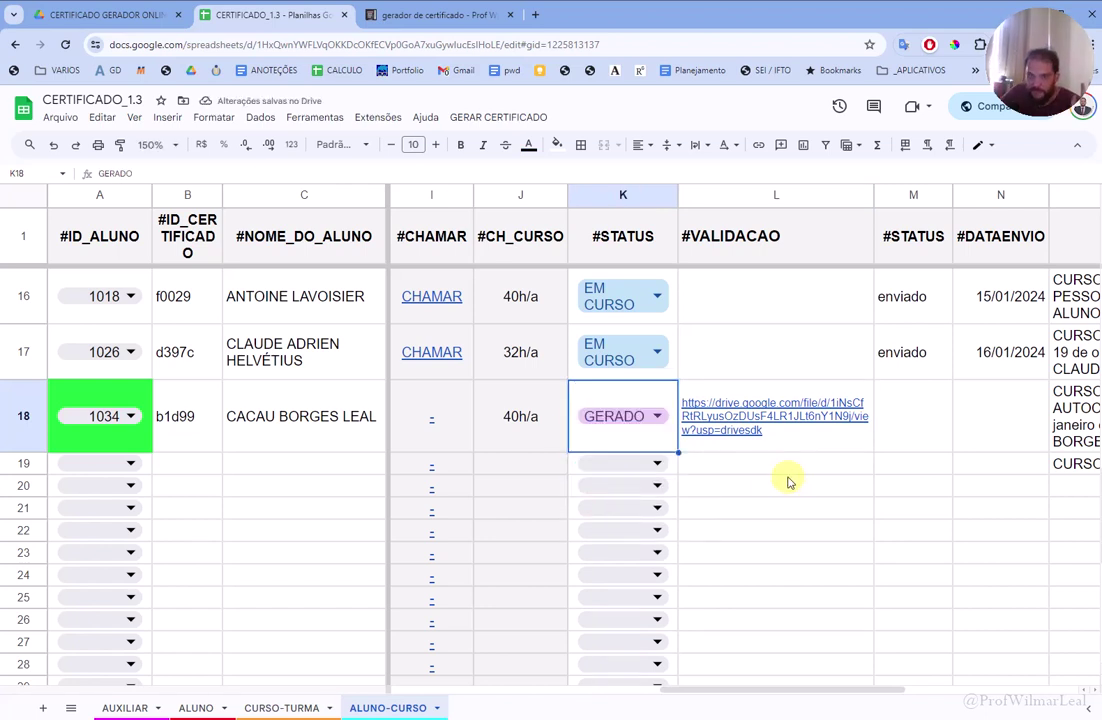
{"action": "left_click", "coordinate": [740, 418]}
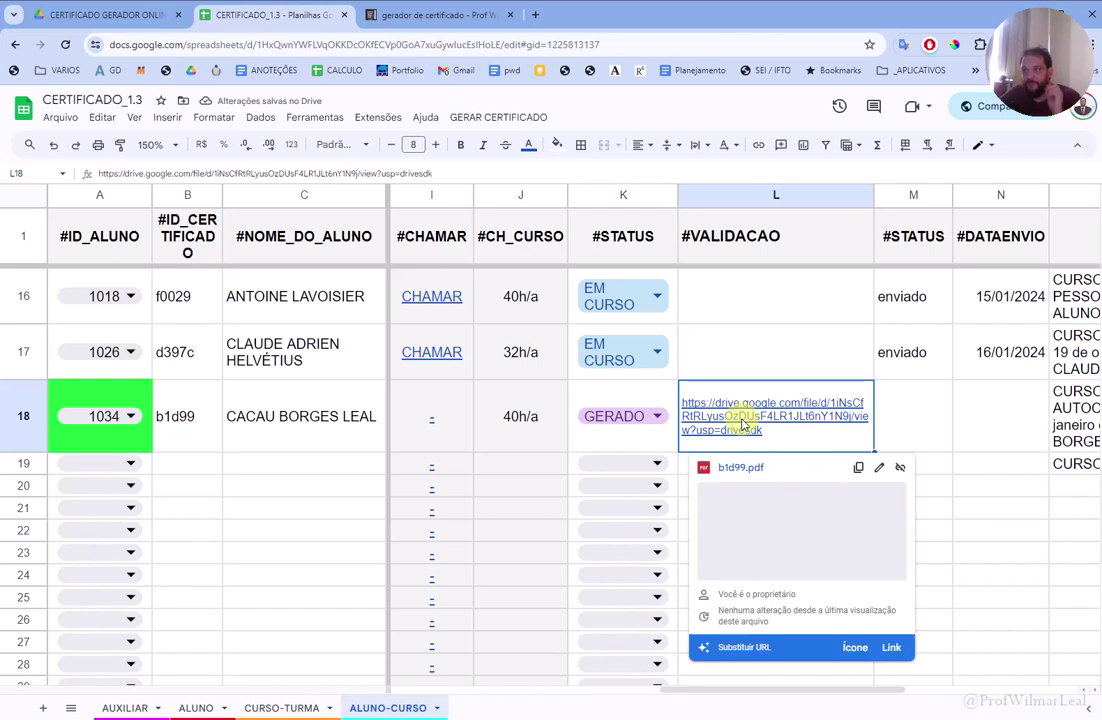
Open the CERTIFICADOS_GERADOS folder in Drive and check the certificate ID in cell B18
{"action": "left_click", "coordinate": [108, 15]}
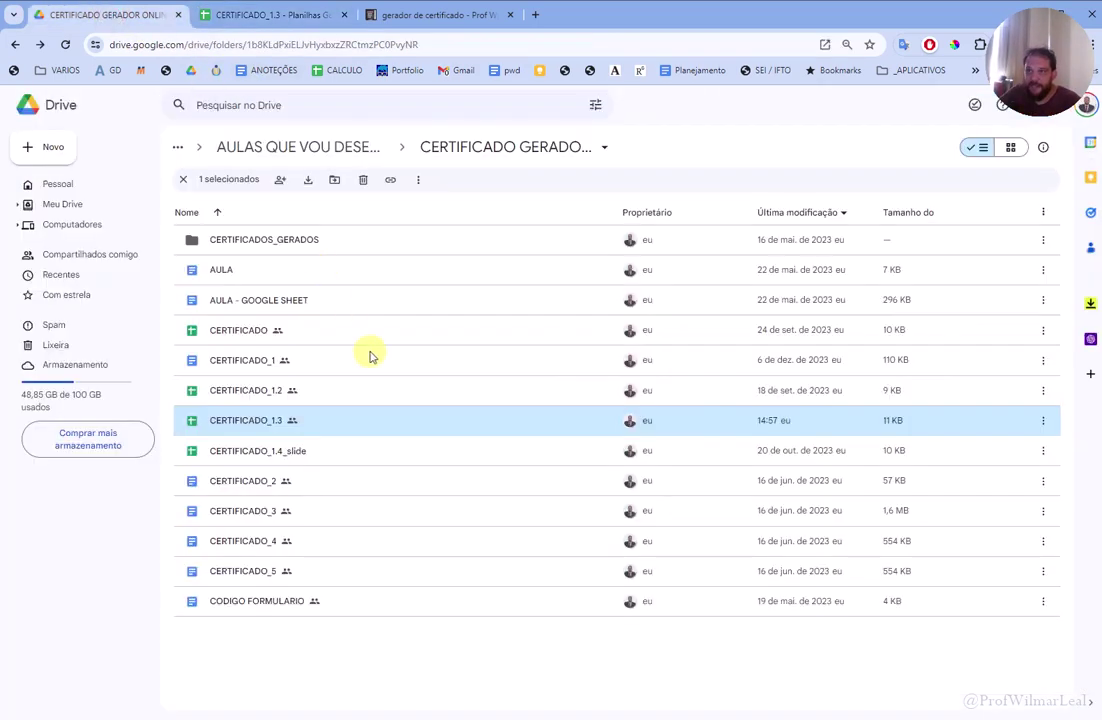
{"action": "left_click", "coordinate": [248, 240]}
{"action": "double_click", "coordinate": [240, 240]}
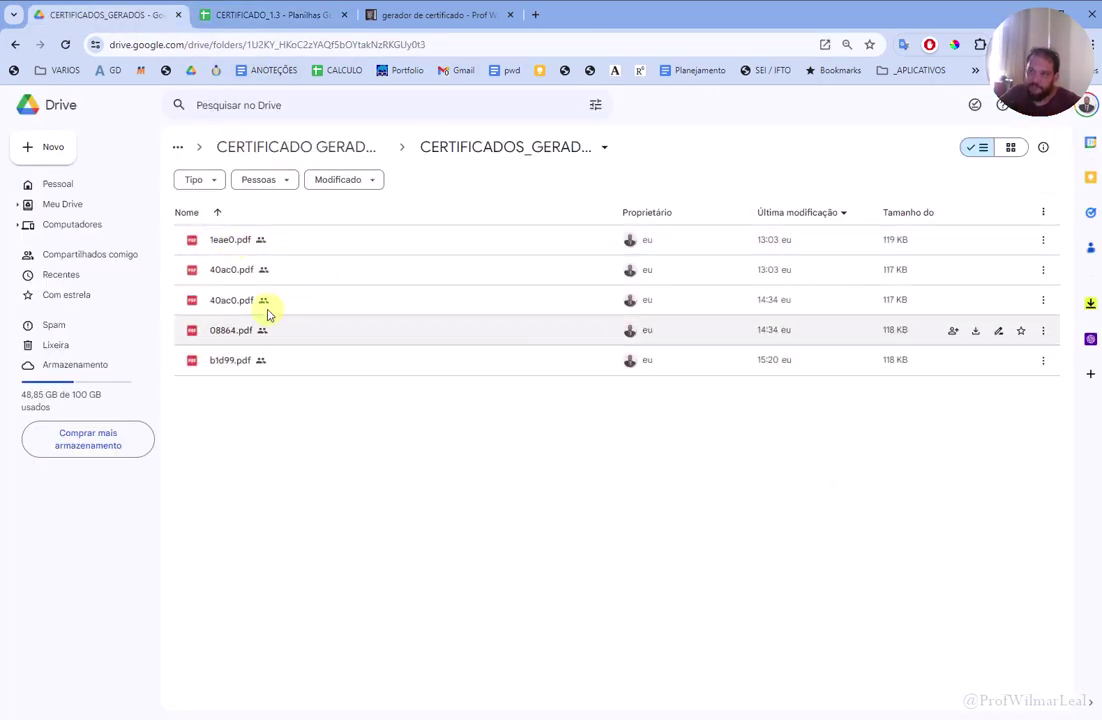
{"action": "left_click", "coordinate": [220, 15]}
{"action": "left_click", "coordinate": [190, 428]}
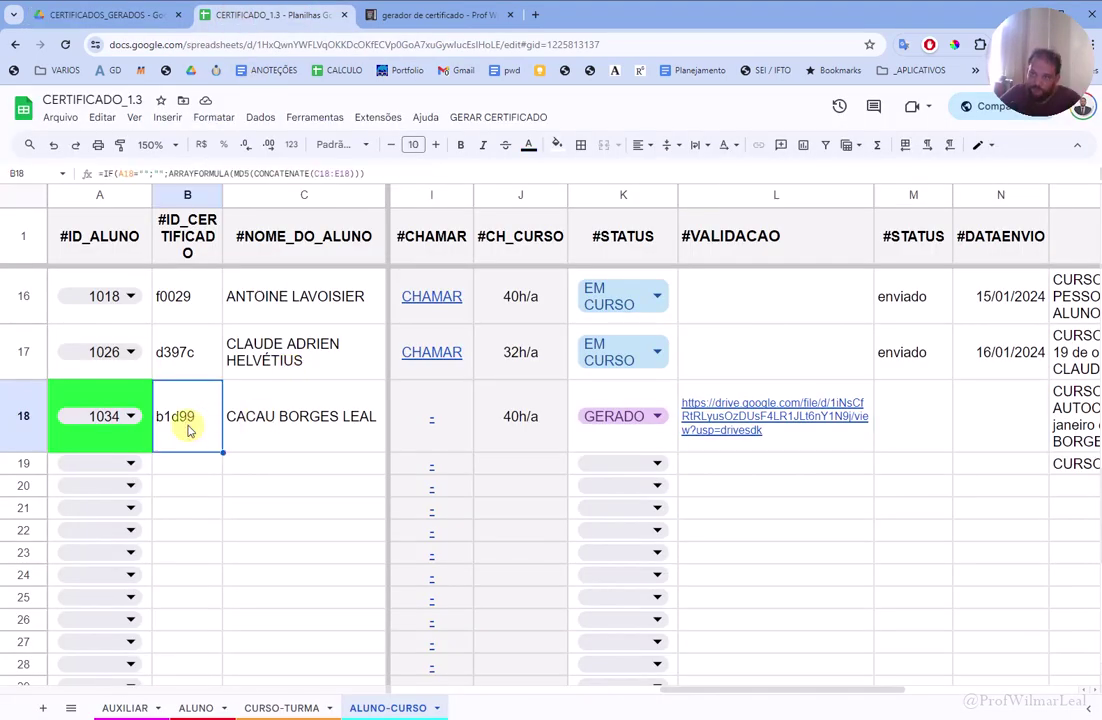
Preview the generated b1d99.pdf certificate, close it, and go back to the spreadsheet
{"action": "left_click", "coordinate": [98, 15]}
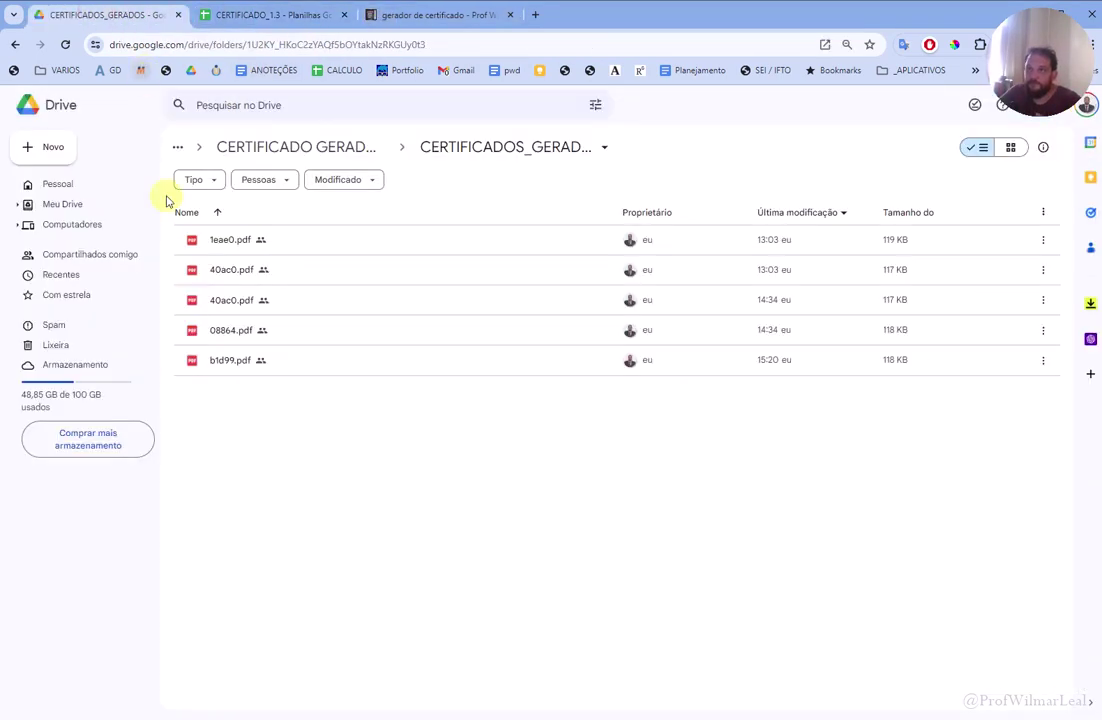
{"action": "left_click", "coordinate": [206, 371]}
{"action": "double_click", "coordinate": [205, 374]}
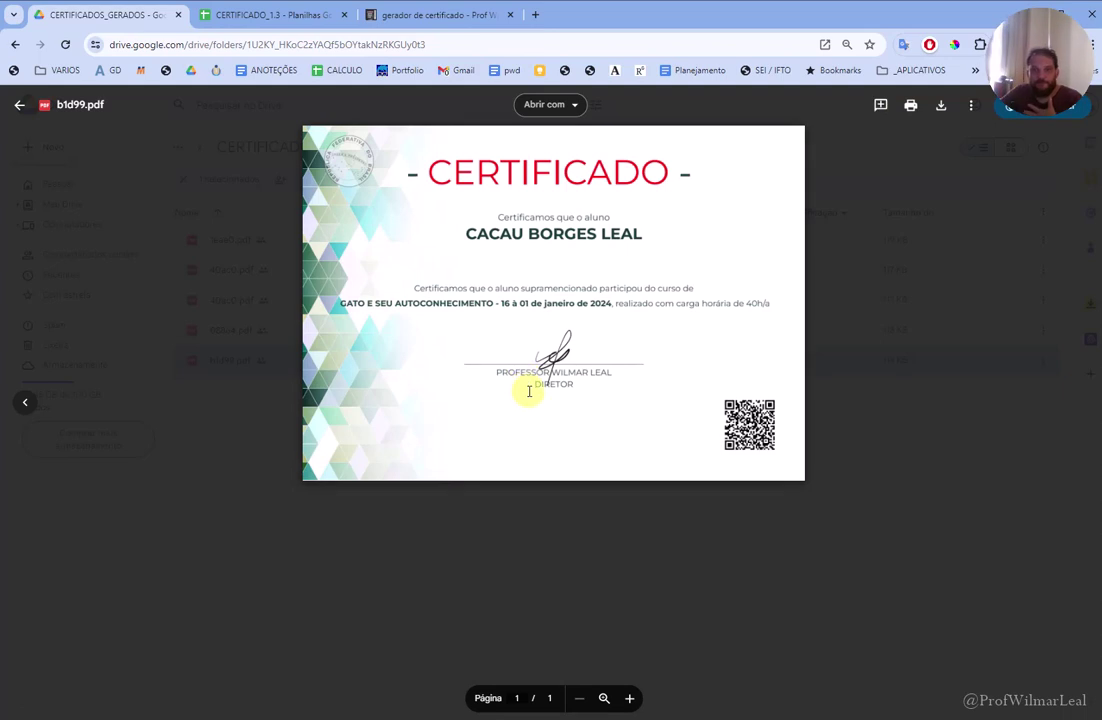
{"action": "left_click", "coordinate": [880, 256]}
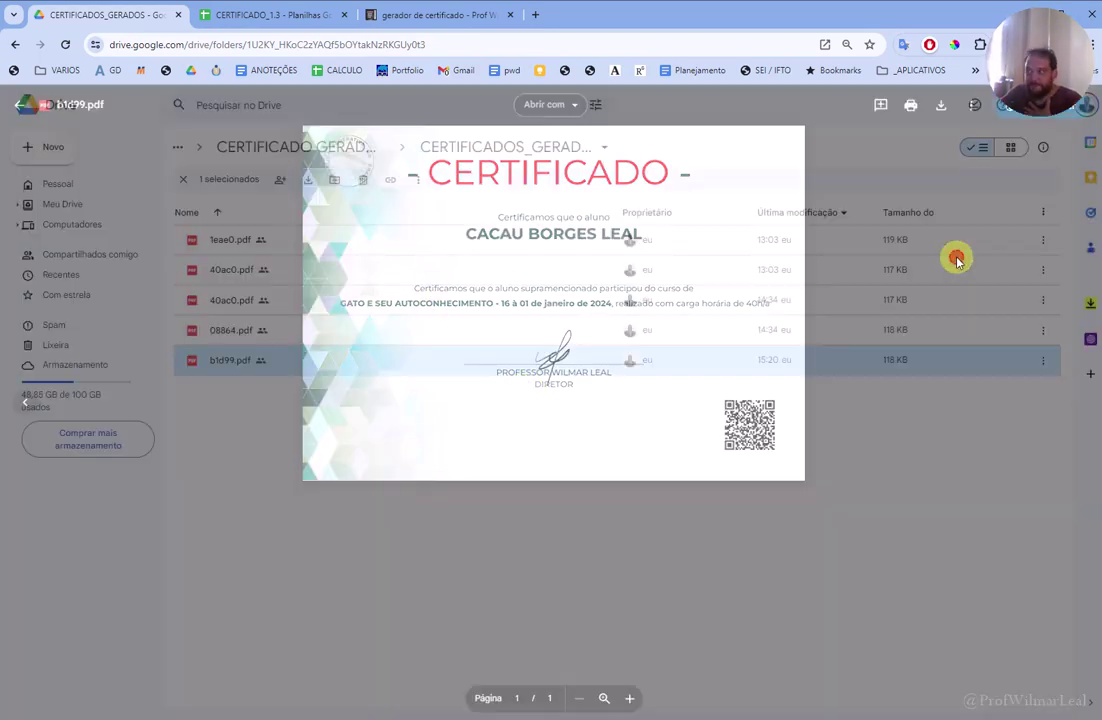
{"action": "left_click", "coordinate": [860, 503]}
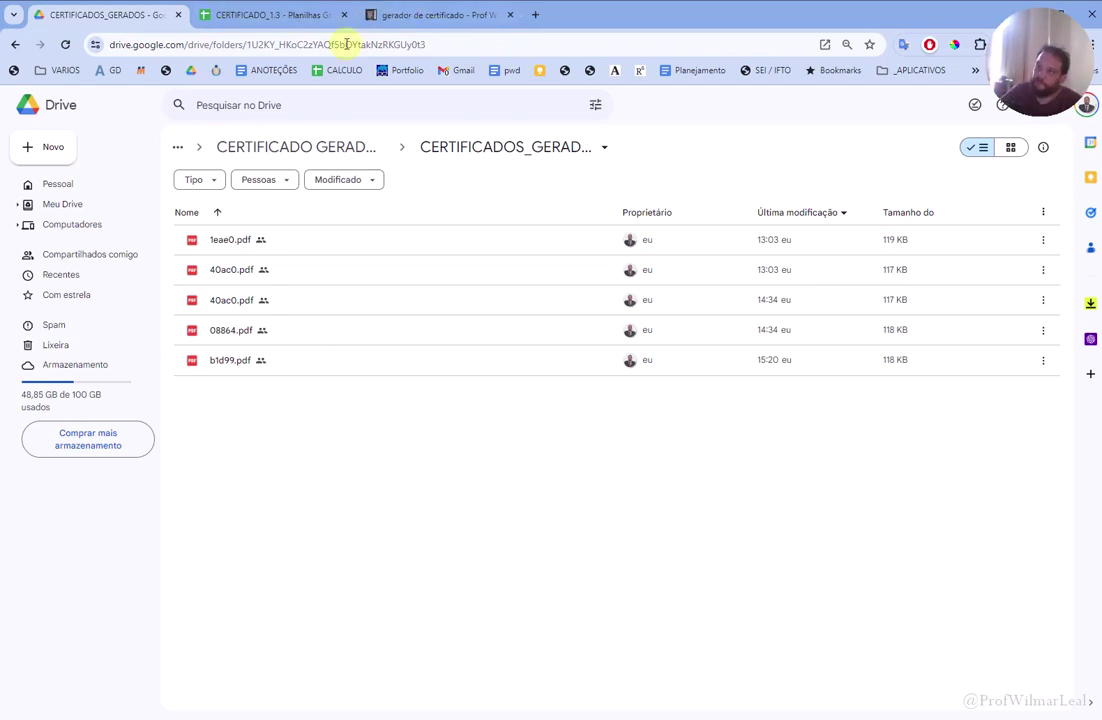
{"action": "left_click", "coordinate": [240, 17]}
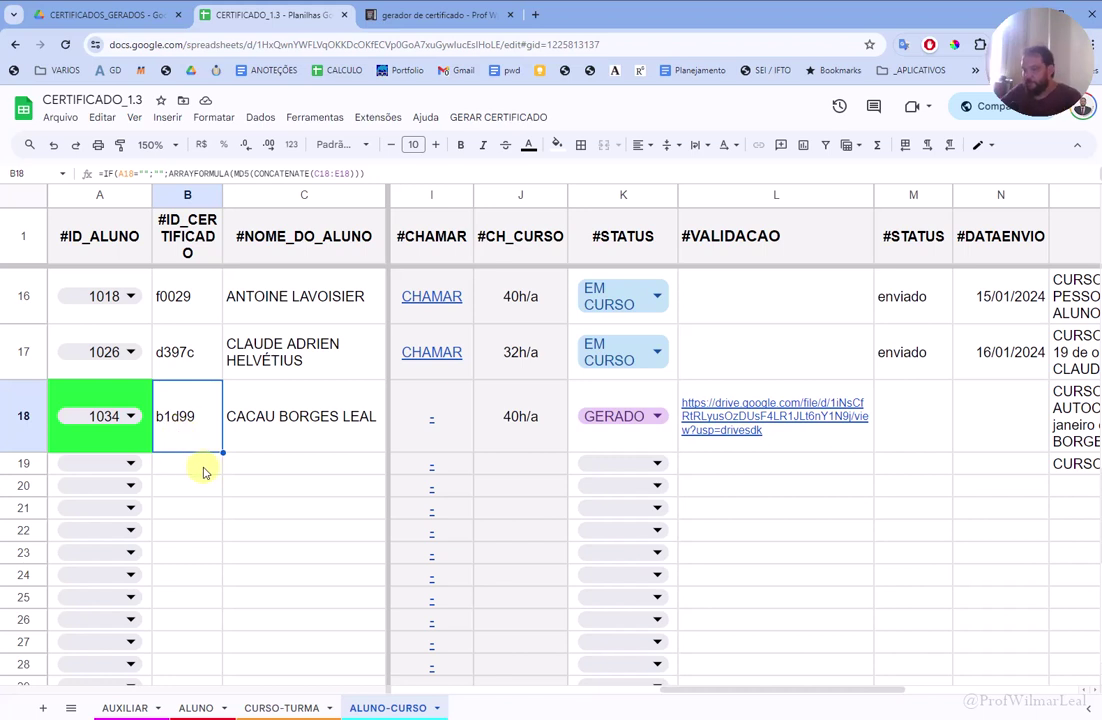
Copy certificate ID b1d99 from B18 and bring up the gerador de certificado website
{"action": "key", "text": "ctrl+c"}
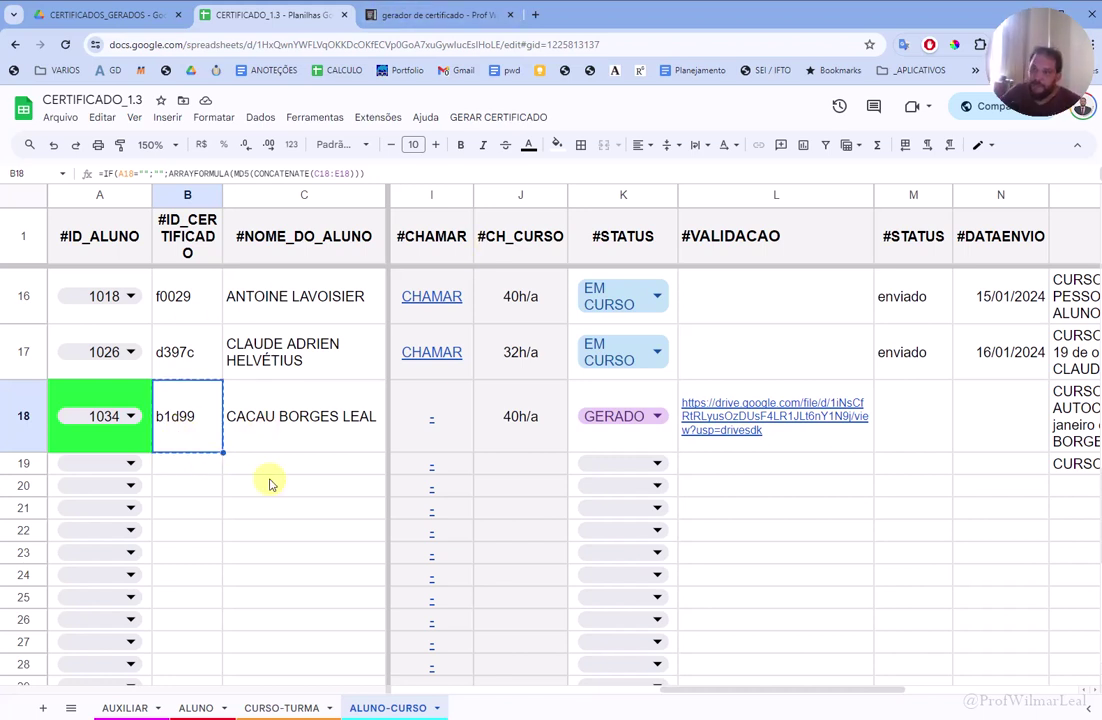
{"action": "left_click", "coordinate": [412, 16]}
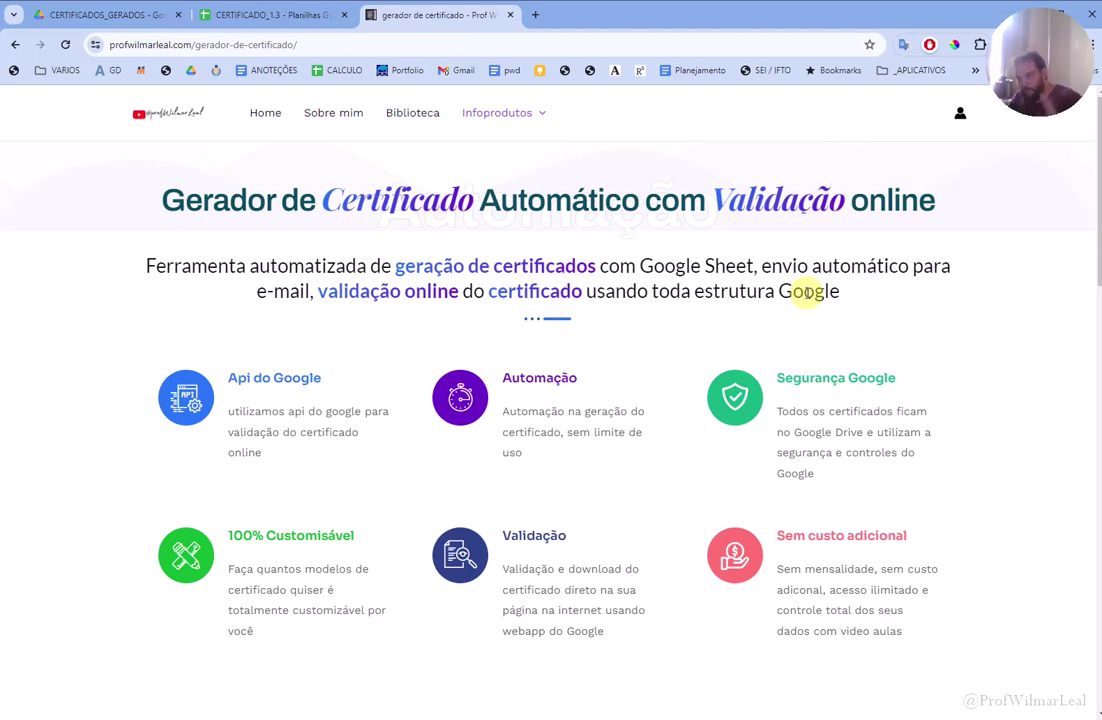
Scroll to the Validar certificado section and focus its certificate ID field
{"action": "scroll", "coordinate": [647, 273], "scroll_direction": "down", "scroll_amount": 4}
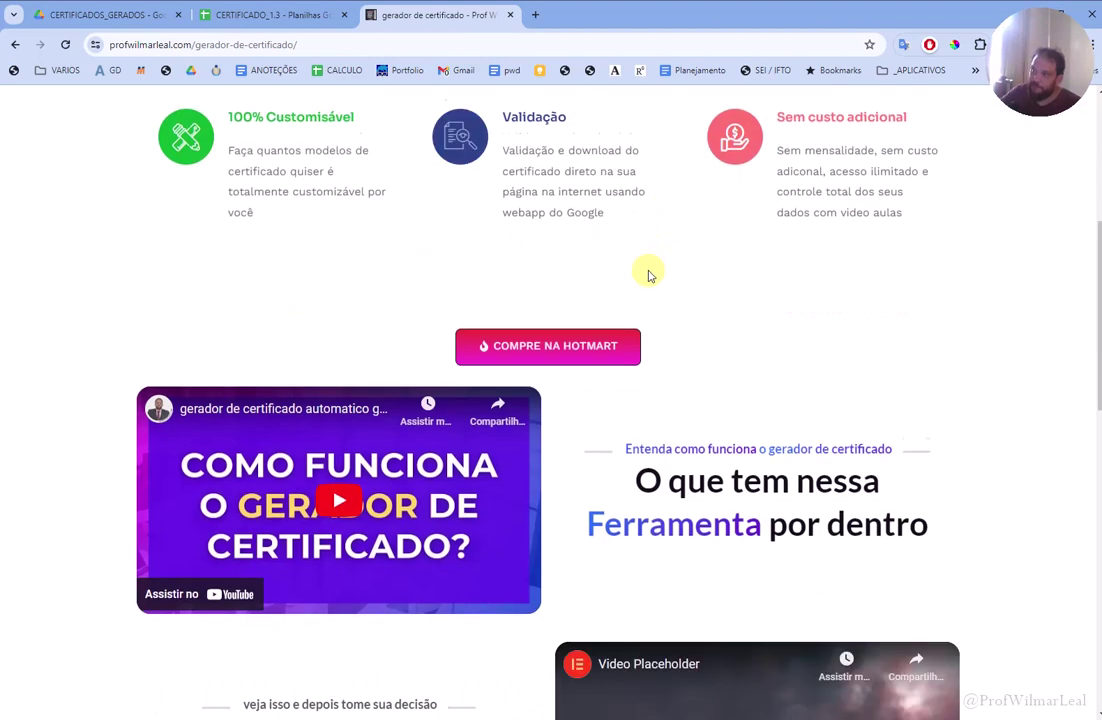
{"action": "scroll", "coordinate": [611, 286], "scroll_direction": "down", "scroll_amount": 4}
{"action": "scroll", "coordinate": [611, 286], "scroll_direction": "down", "scroll_amount": 3}
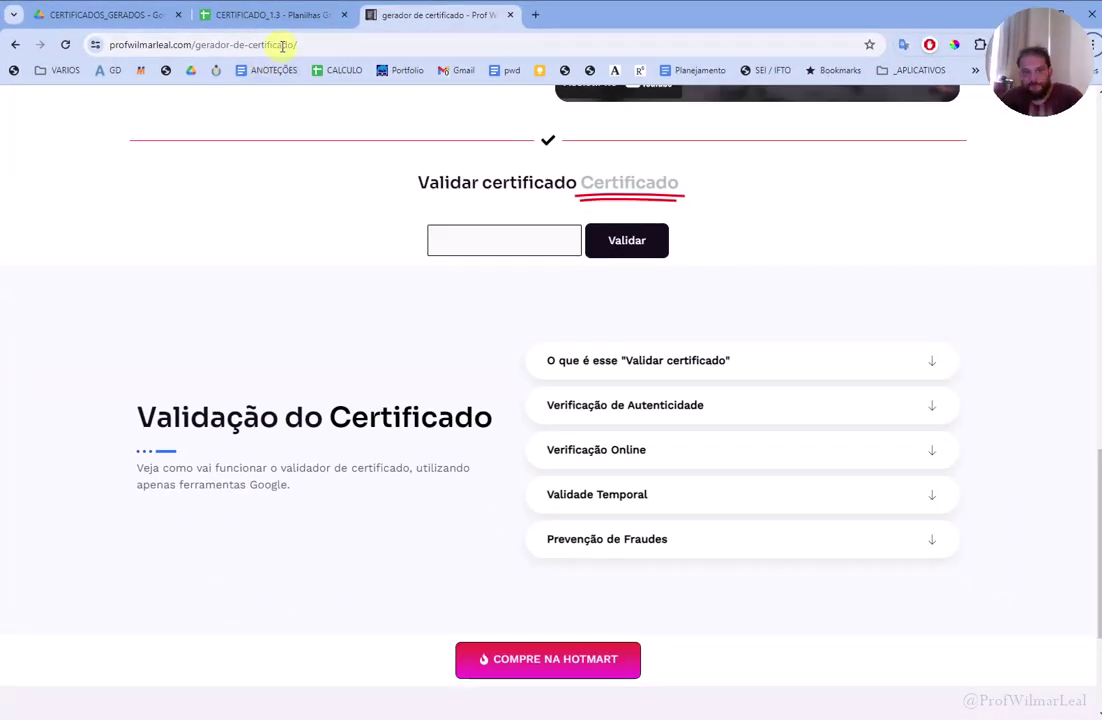
{"action": "left_click", "coordinate": [494, 245]}
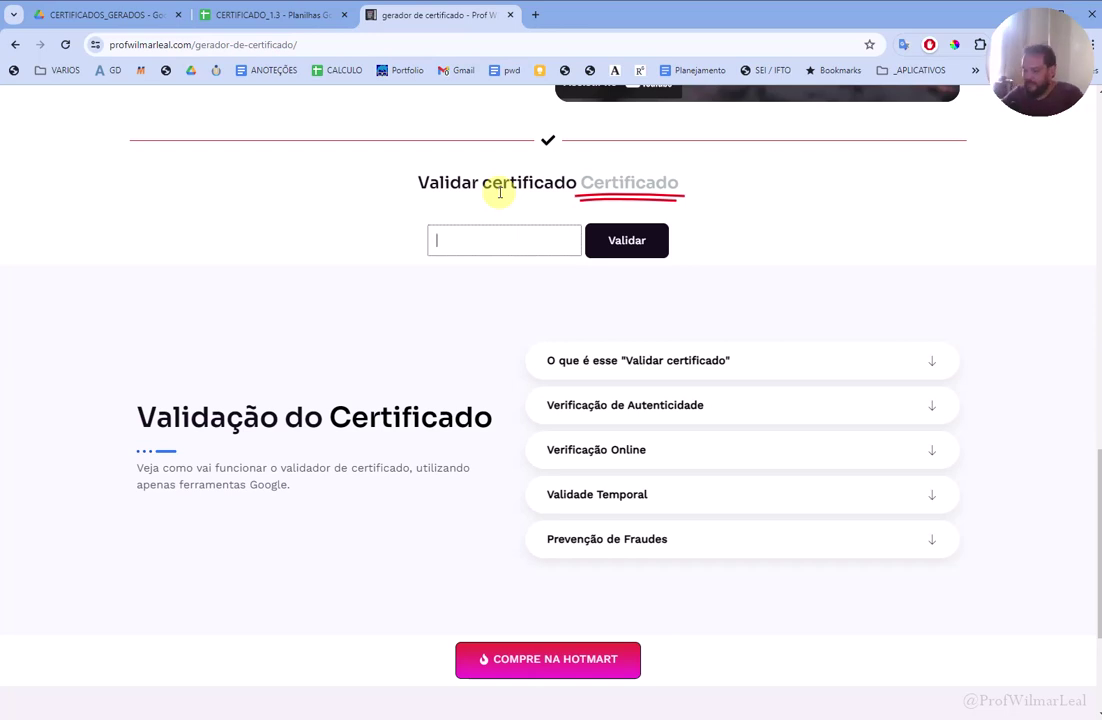
{"action": "key", "text": "ctrl+v"}
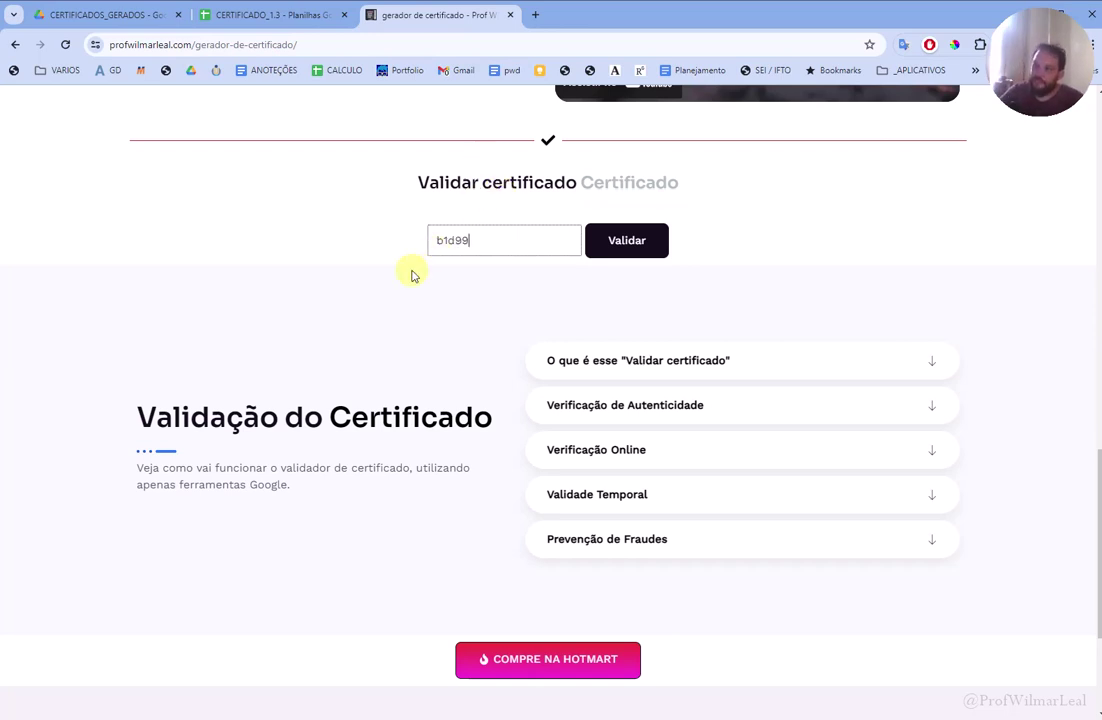
{"action": "left_click", "coordinate": [627, 240]}
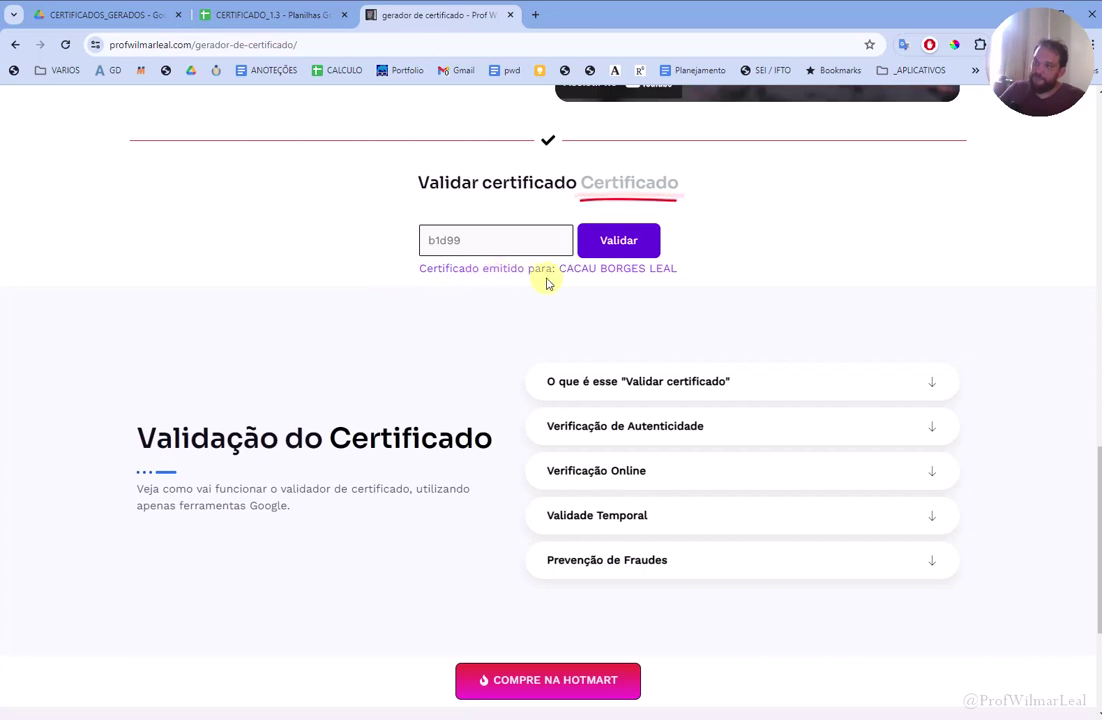
{"action": "left_click", "coordinate": [643, 272]}
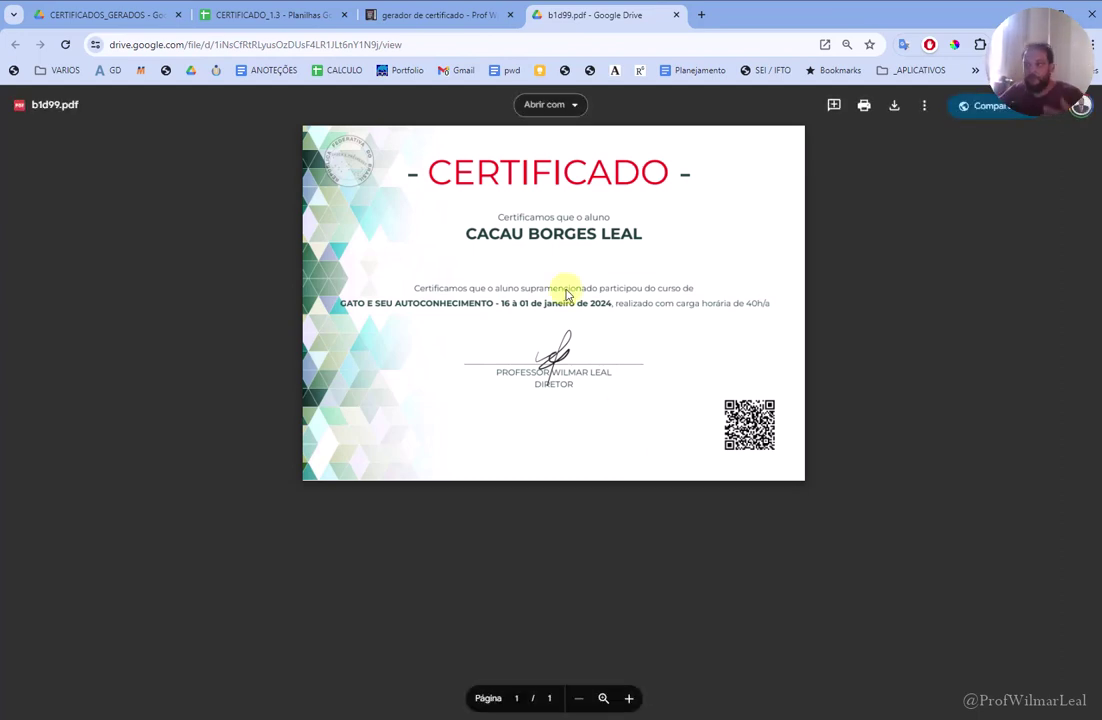
Close the b1d99.pdf tab and copy certificate ID 1eae0 from cell B5
{"action": "left_click", "coordinate": [677, 16]}
{"action": "left_click", "coordinate": [222, 13]}
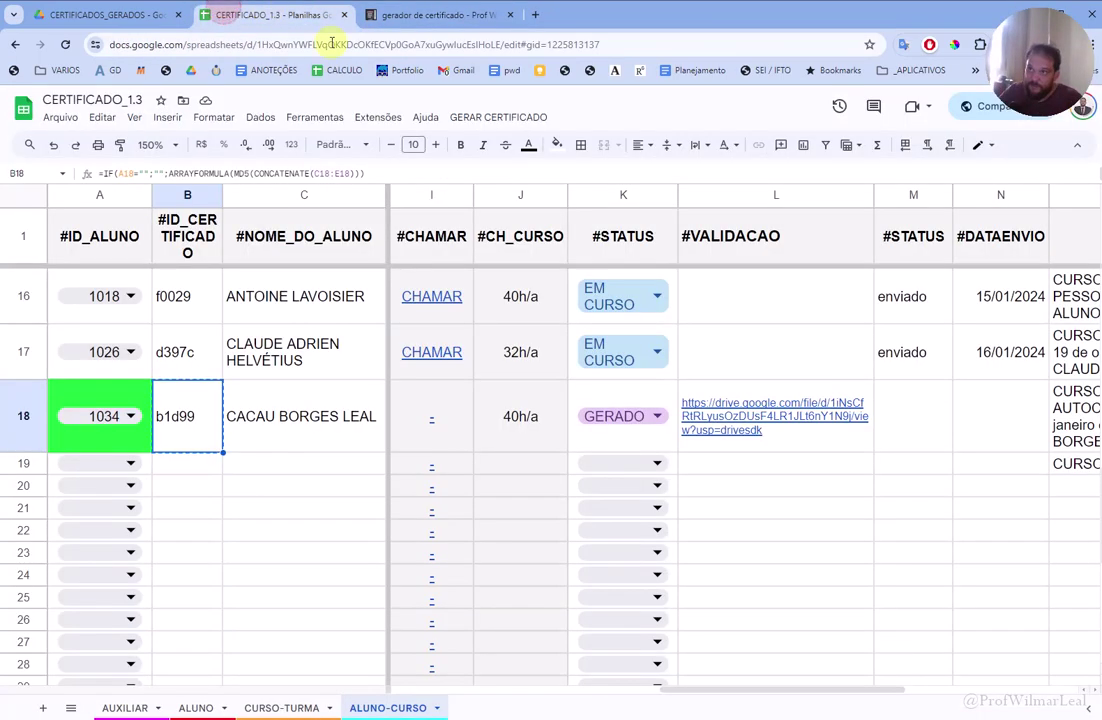
{"action": "scroll", "coordinate": [765, 375], "scroll_direction": "up", "scroll_amount": 5}
{"action": "scroll", "coordinate": [763, 375], "scroll_direction": "up", "scroll_amount": 3}
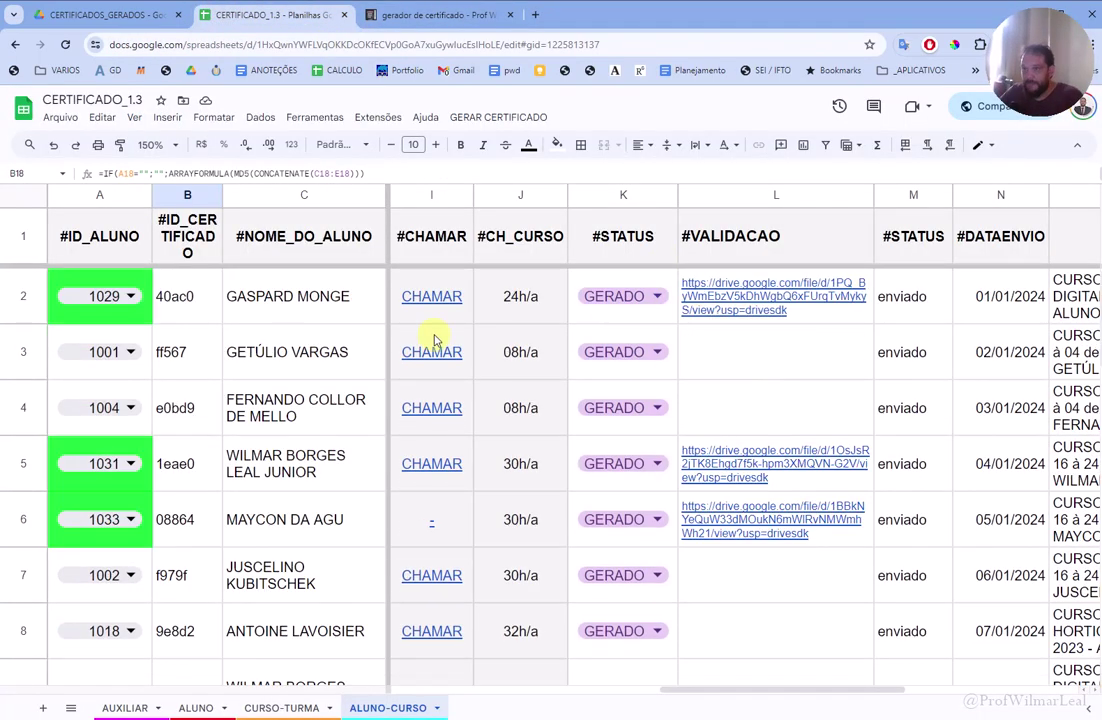
{"action": "left_click", "coordinate": [268, 466]}
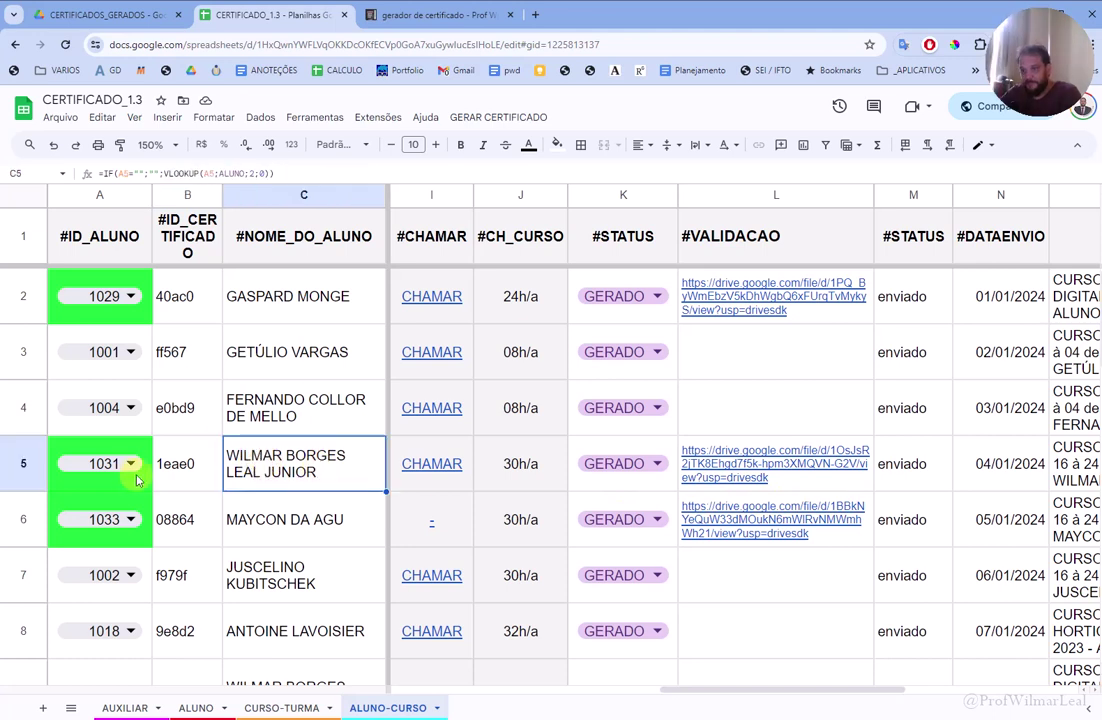
{"action": "left_click", "coordinate": [190, 474]}
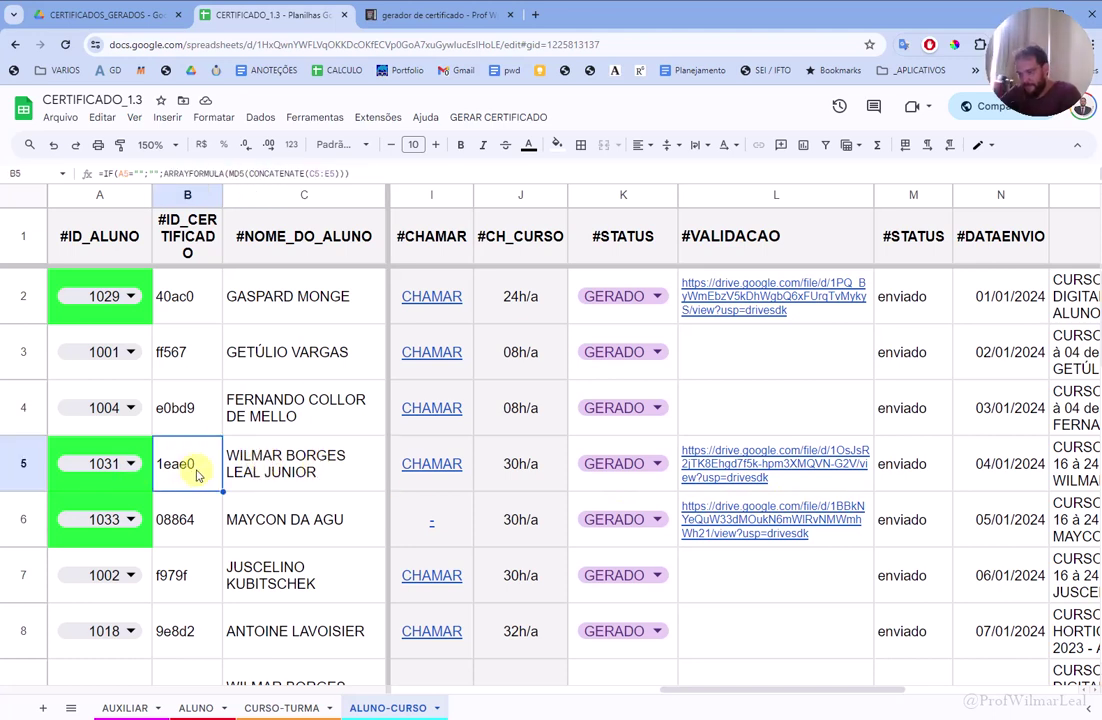
Replace the code with 1eae0, validate it, and view then close its TEATRO E IMPROVIZAÇÃO PDF
{"action": "left_click", "coordinate": [445, 14]}
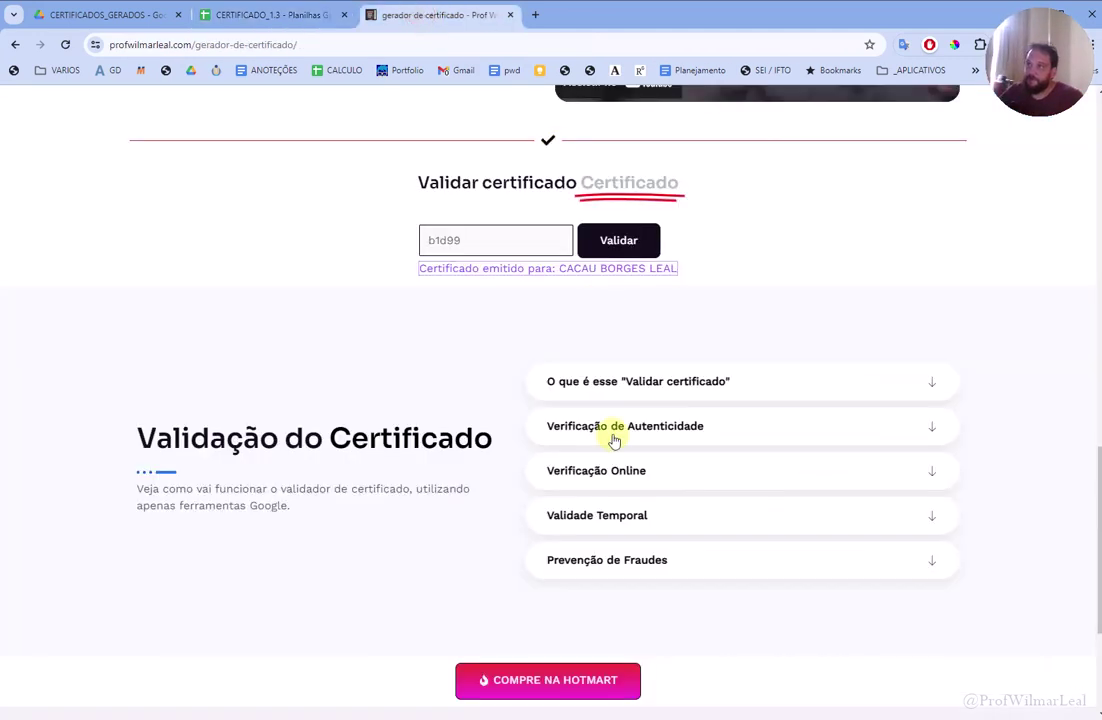
{"action": "double_click", "coordinate": [495, 250]}
{"action": "key", "text": "ctrl+v"}
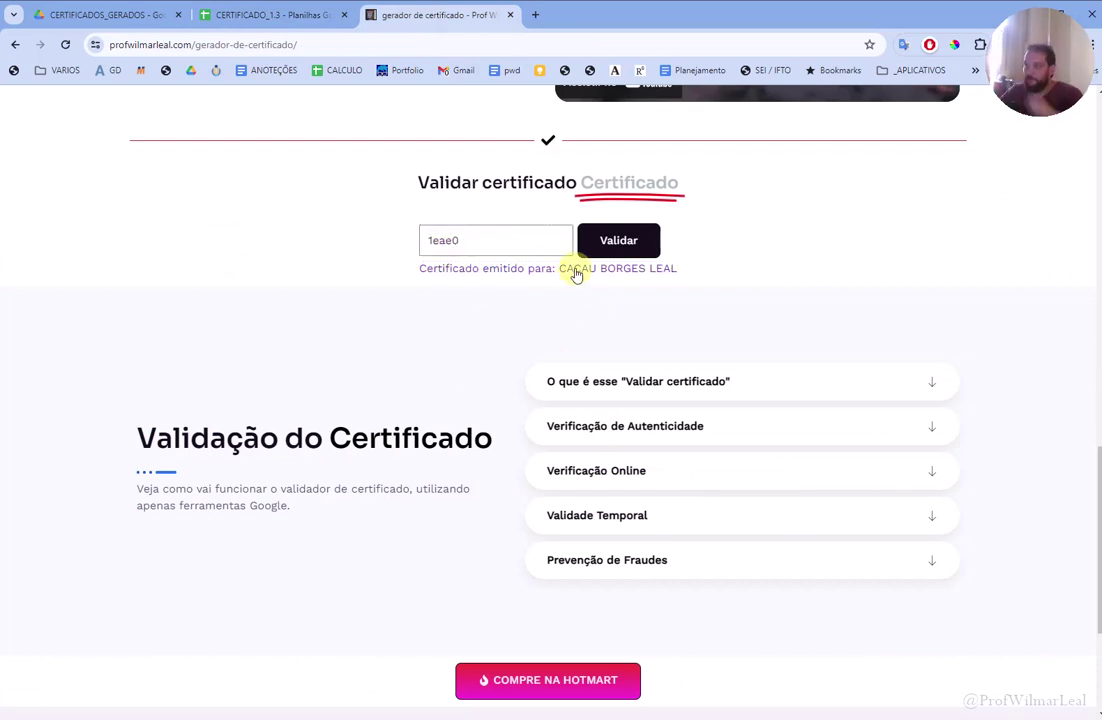
{"action": "left_click", "coordinate": [619, 242]}
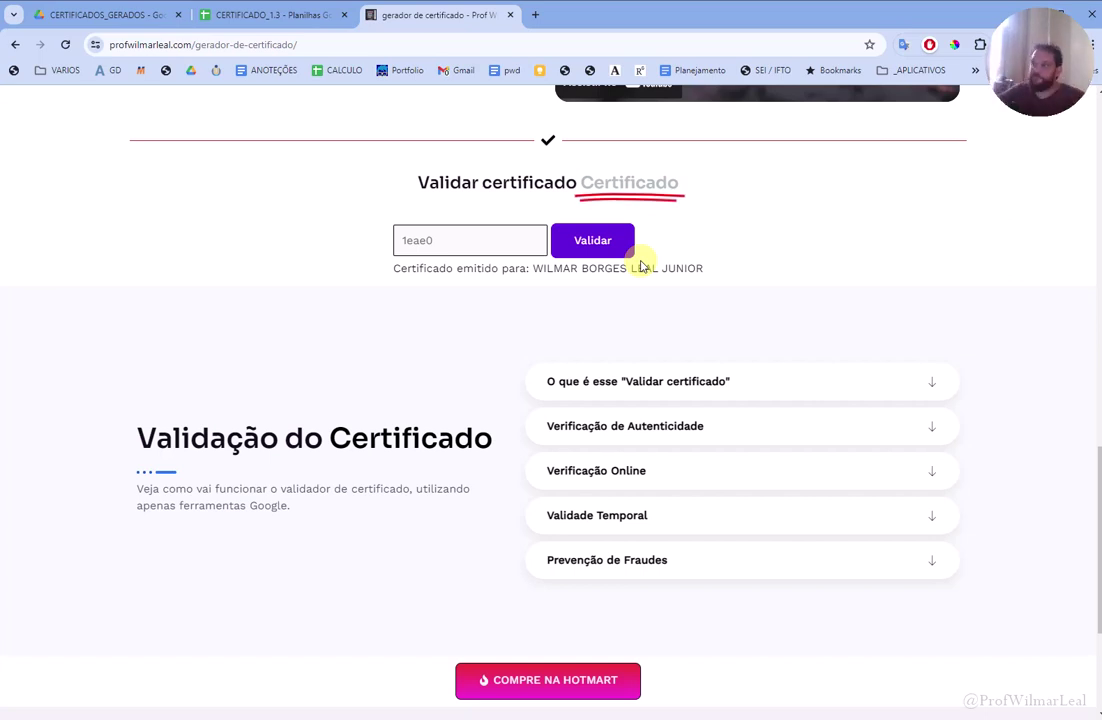
{"action": "left_click", "coordinate": [638, 268]}
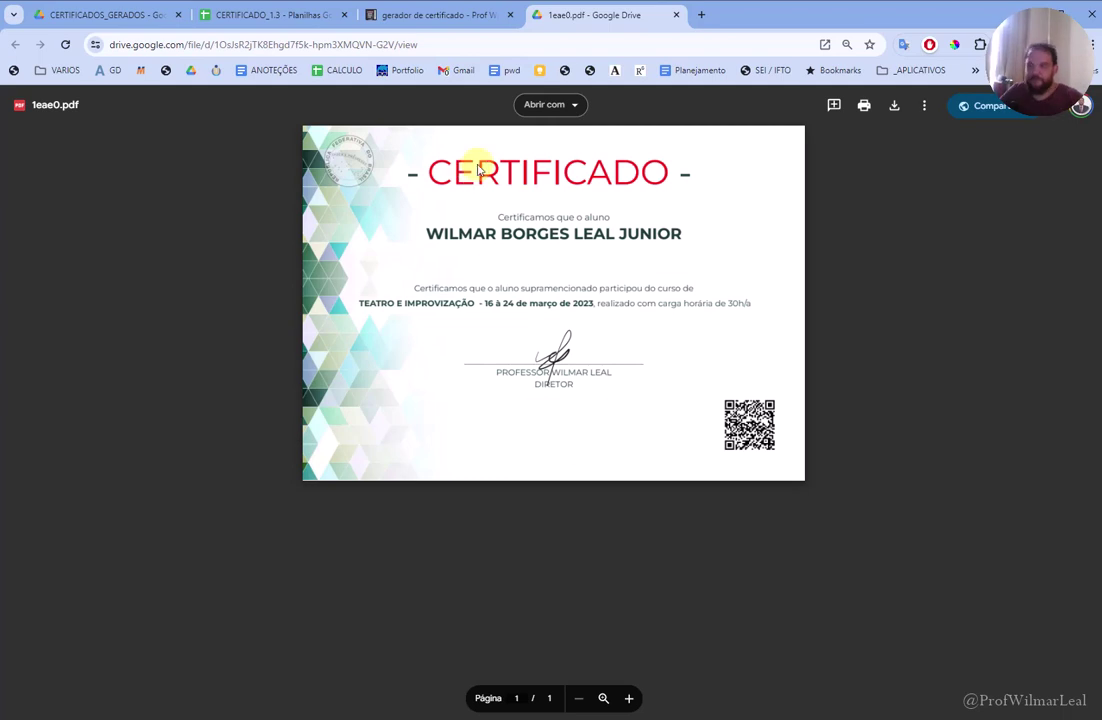
{"action": "left_click", "coordinate": [678, 15]}
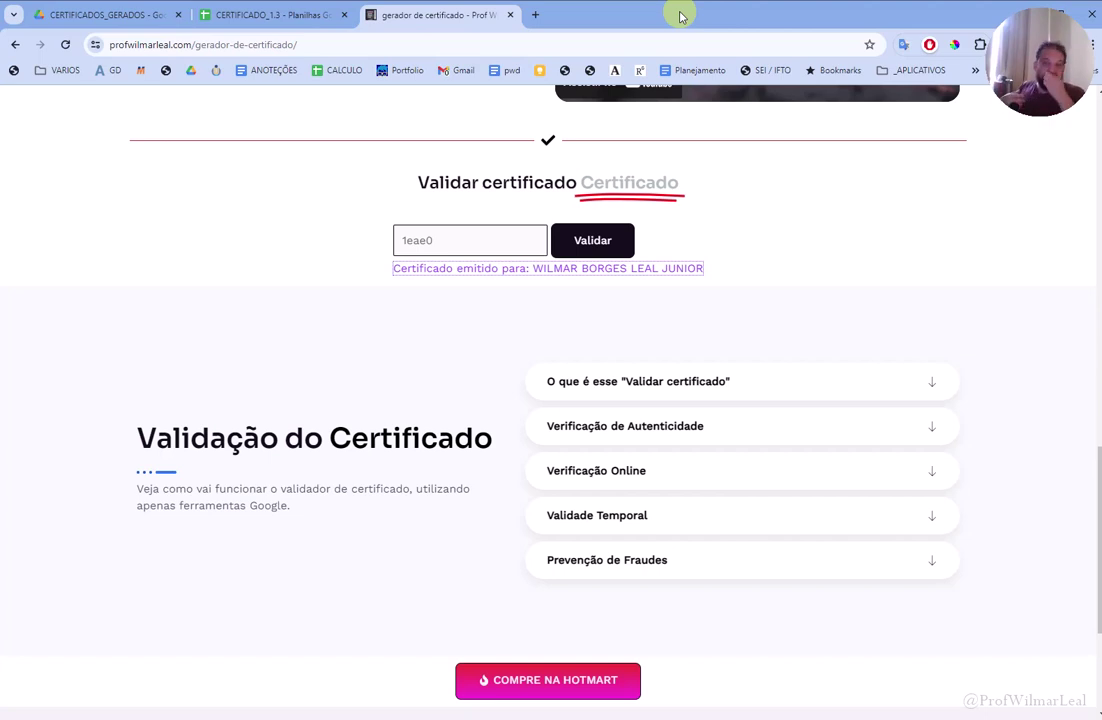
Validate invalid codes 1eae00 and 1241545, confirming neither returns a certificate owner
{"action": "left_click", "coordinate": [275, 15]}
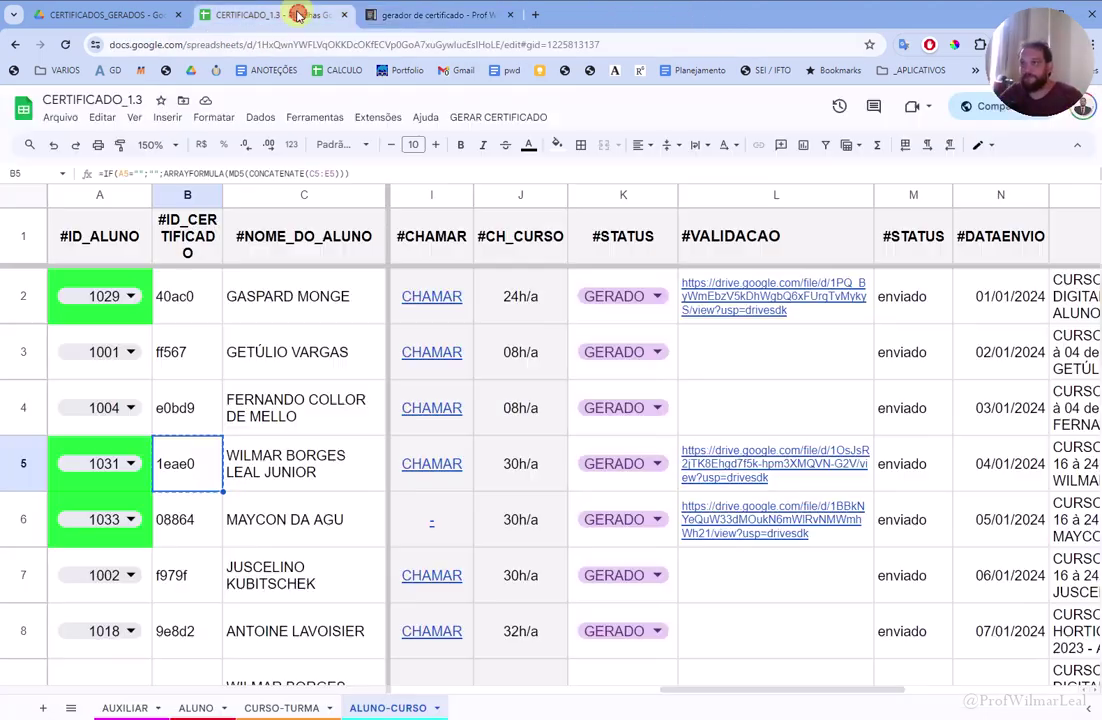
{"action": "left_click", "coordinate": [490, 115]}
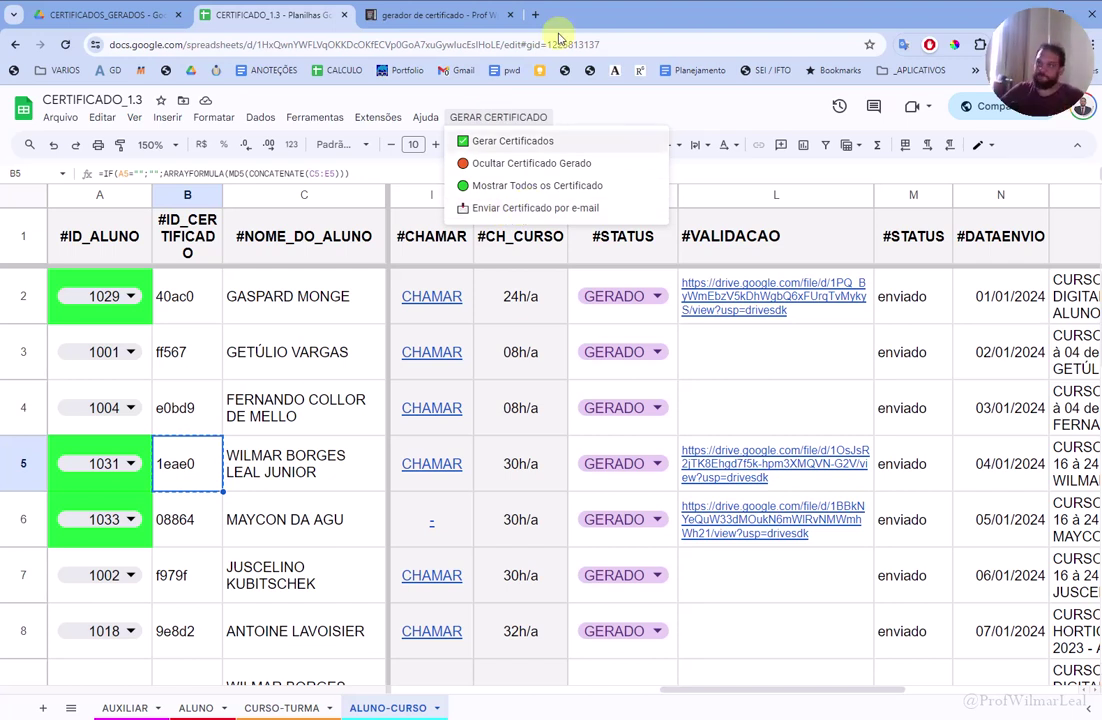
{"action": "left_click", "coordinate": [443, 14]}
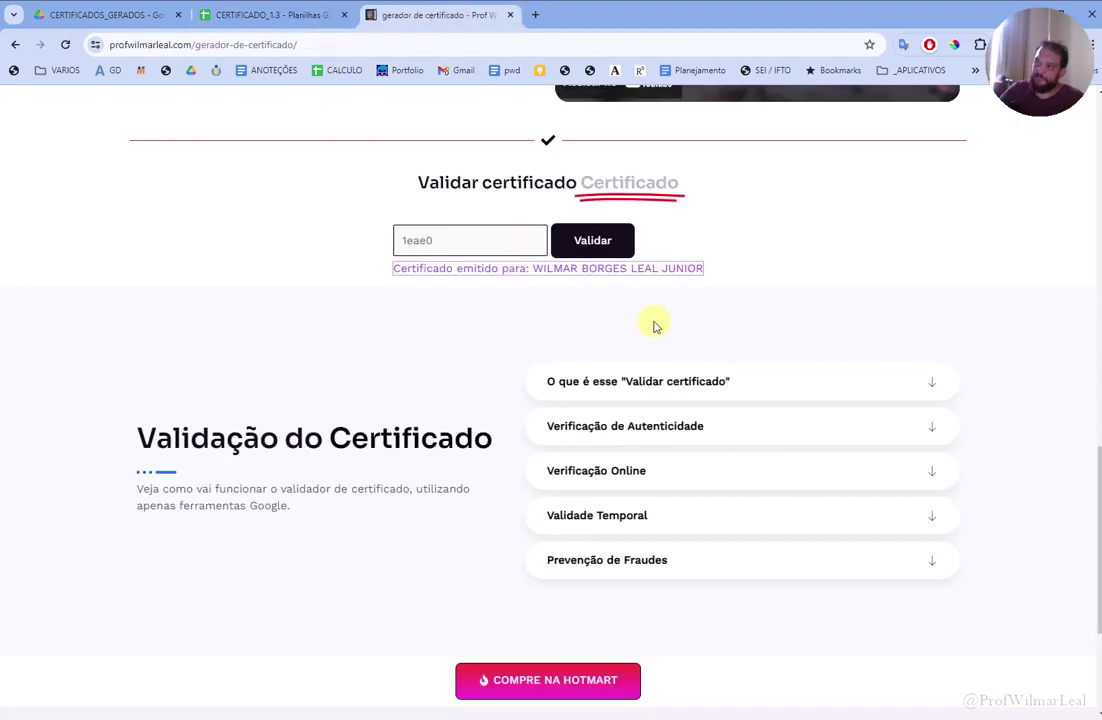
{"action": "left_click", "coordinate": [438, 240]}
{"action": "type", "text": "0"}
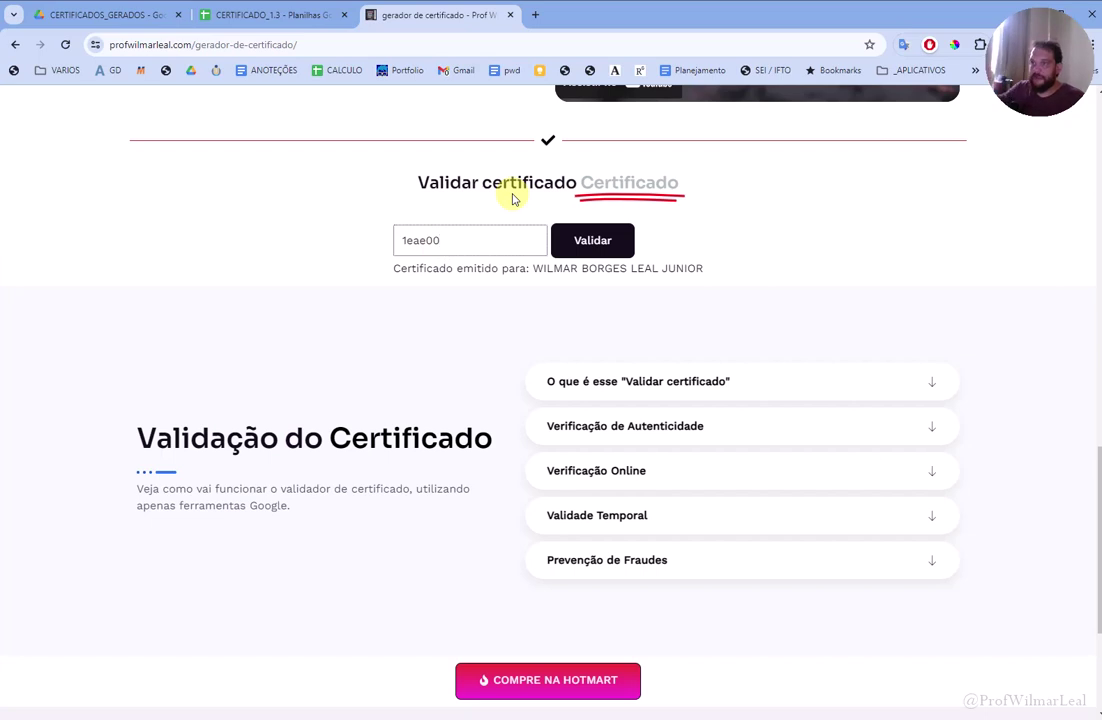
{"action": "left_click", "coordinate": [578, 239]}
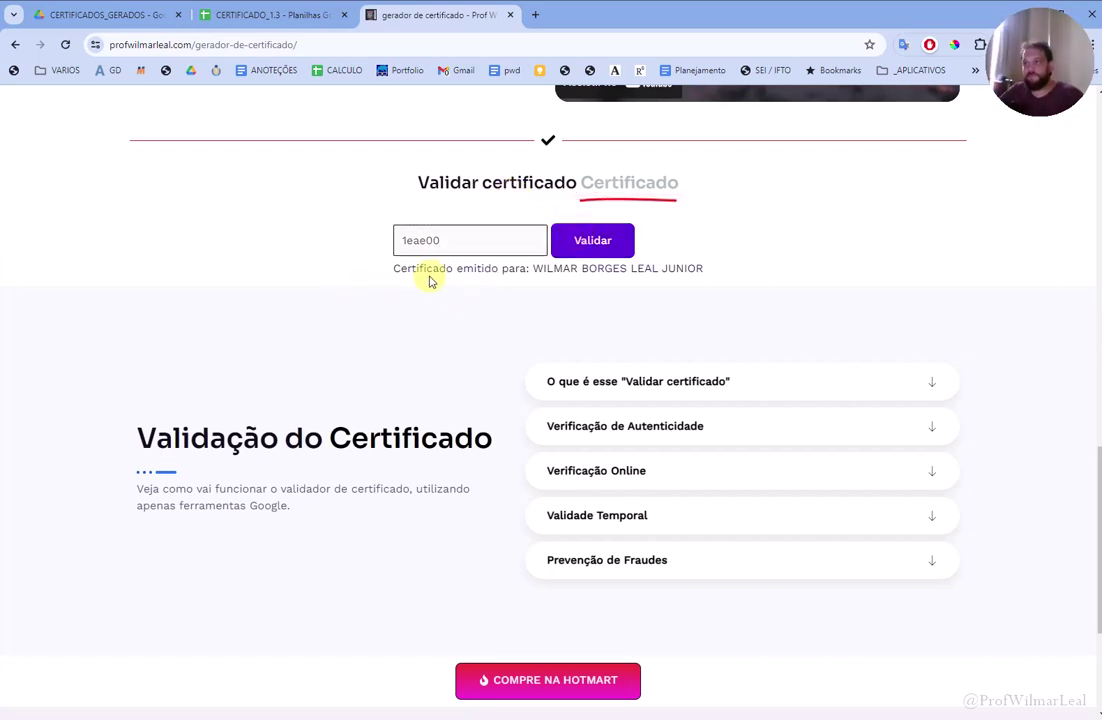
{"action": "left_click", "coordinate": [65, 44]}
{"action": "type", "text": "1241545"}
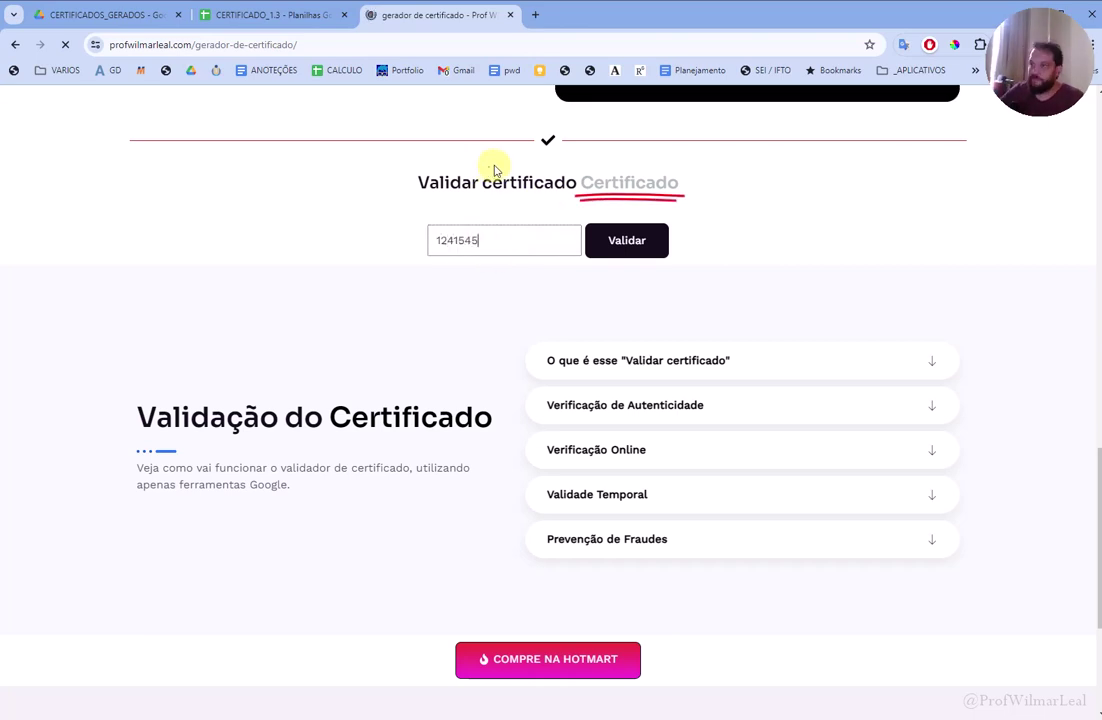
{"action": "left_click", "coordinate": [626, 250]}
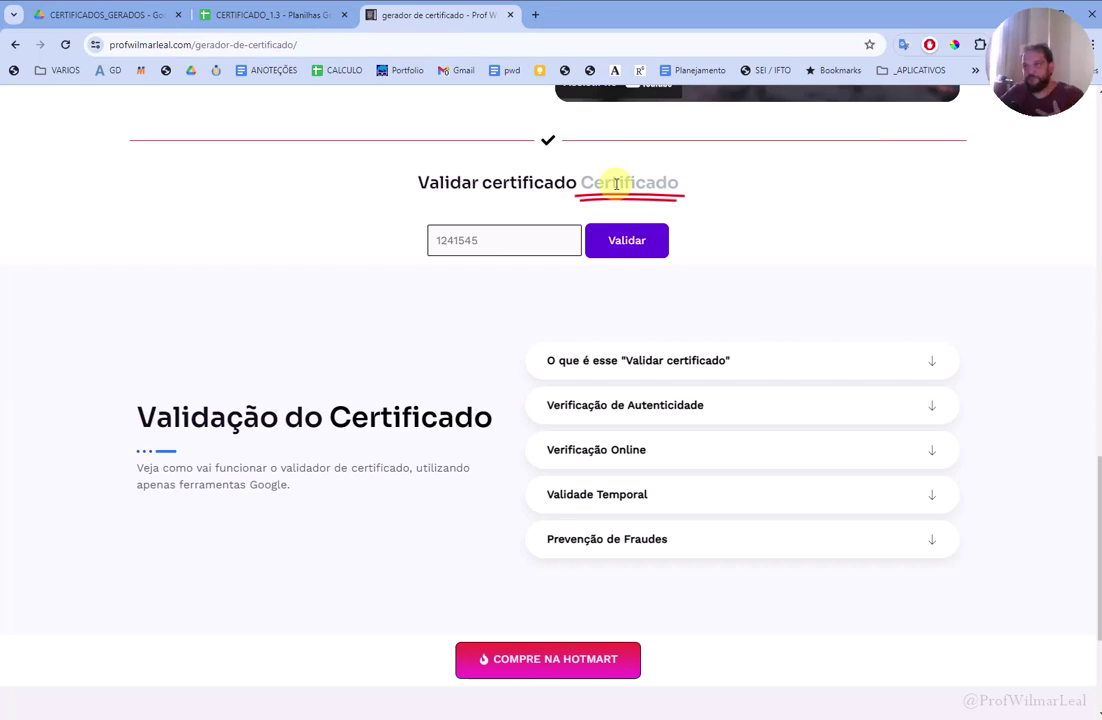
{"action": "double_click", "coordinate": [529, 243]}
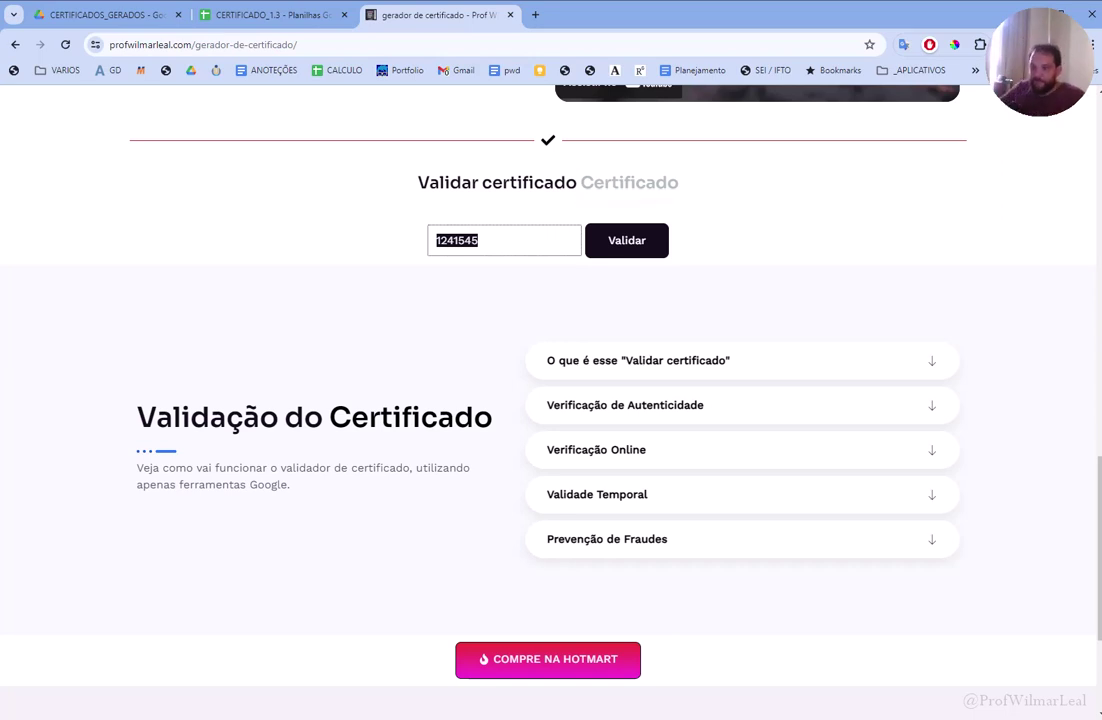
Expand the validation, Verificação Online, Validade Temporal and Prevenção de Fraudes explanations, then return to Sheets
{"action": "left_click", "coordinate": [738, 360]}
{"action": "scroll", "coordinate": [640, 400], "scroll_direction": "down", "scroll_amount": 2}
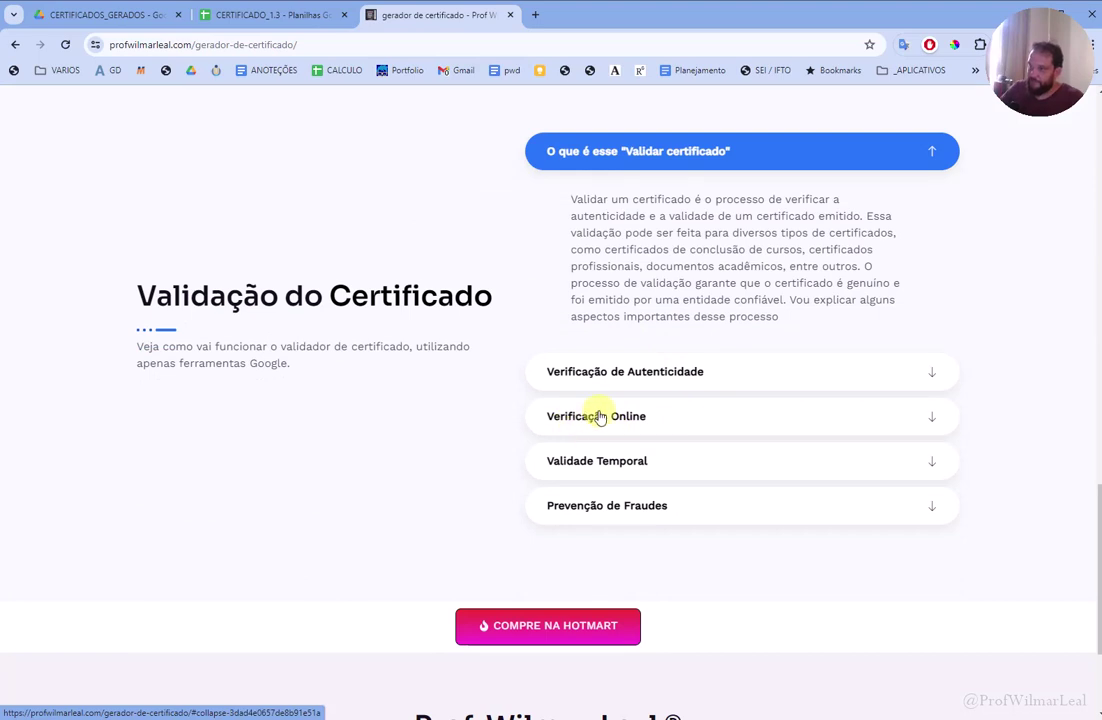
{"action": "left_click", "coordinate": [645, 418]}
{"action": "scroll", "coordinate": [768, 327], "scroll_direction": "down", "scroll_amount": 1}
{"action": "left_click", "coordinate": [615, 345]}
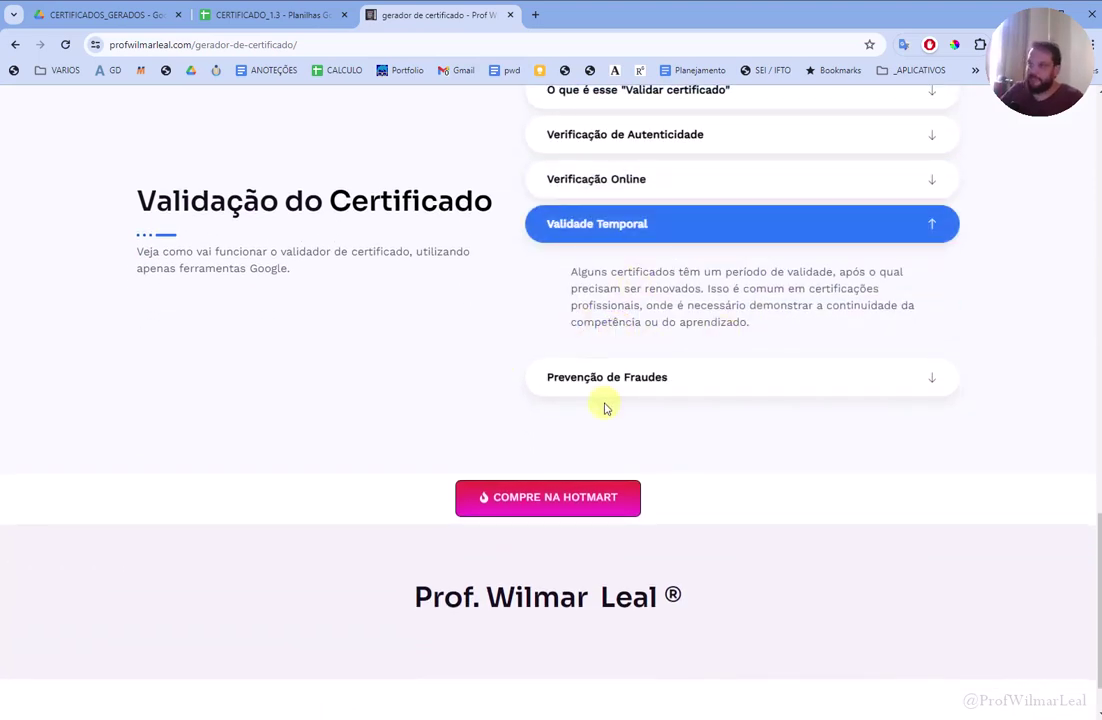
{"action": "left_click", "coordinate": [640, 374]}
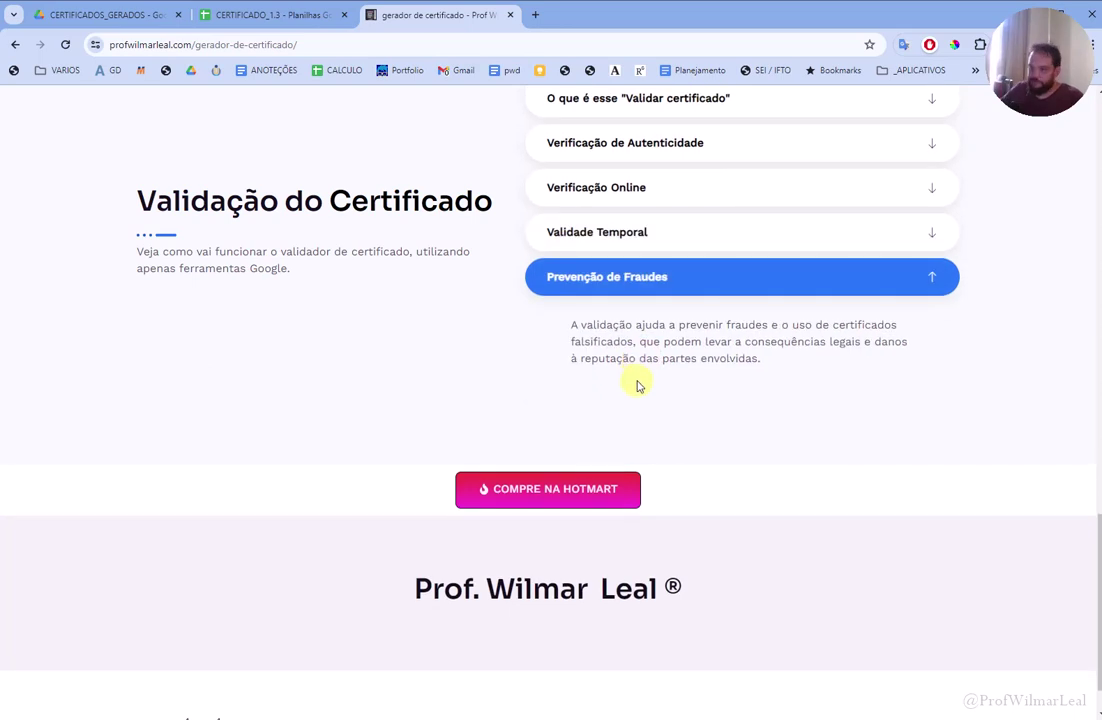
{"action": "scroll", "coordinate": [650, 380], "scroll_direction": "up", "scroll_amount": 2}
{"action": "scroll", "coordinate": [598, 362], "scroll_direction": "up", "scroll_amount": 2}
{"action": "scroll", "coordinate": [598, 362], "scroll_direction": "up", "scroll_amount": 3}
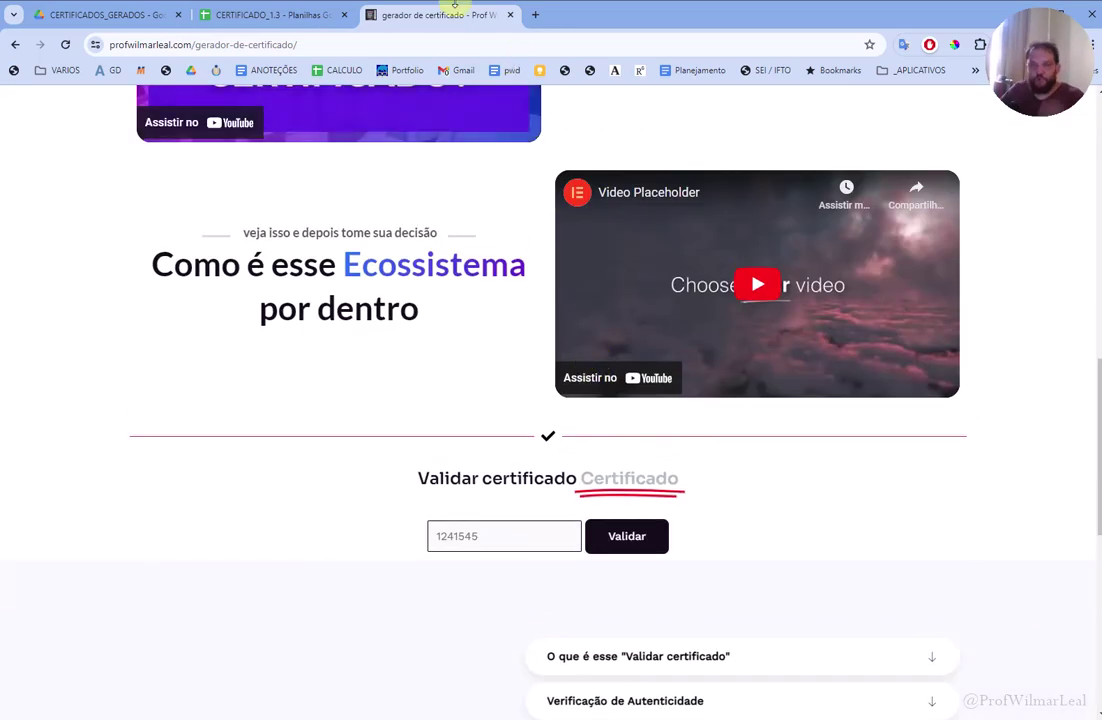
{"action": "left_click", "coordinate": [262, 15]}
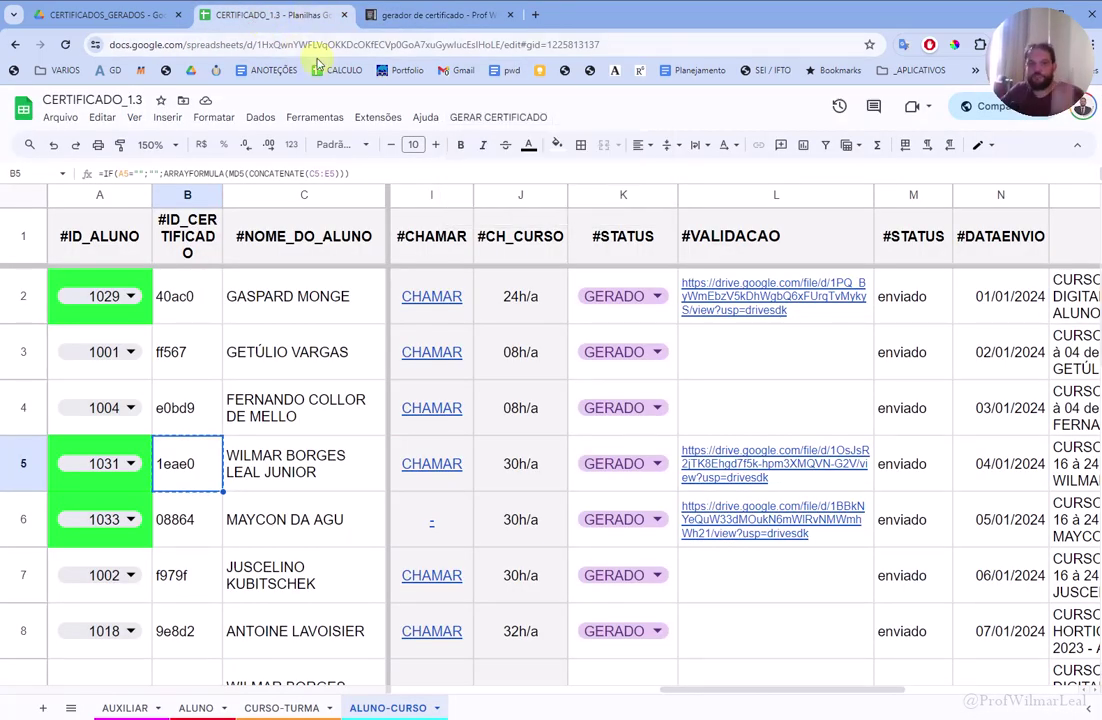